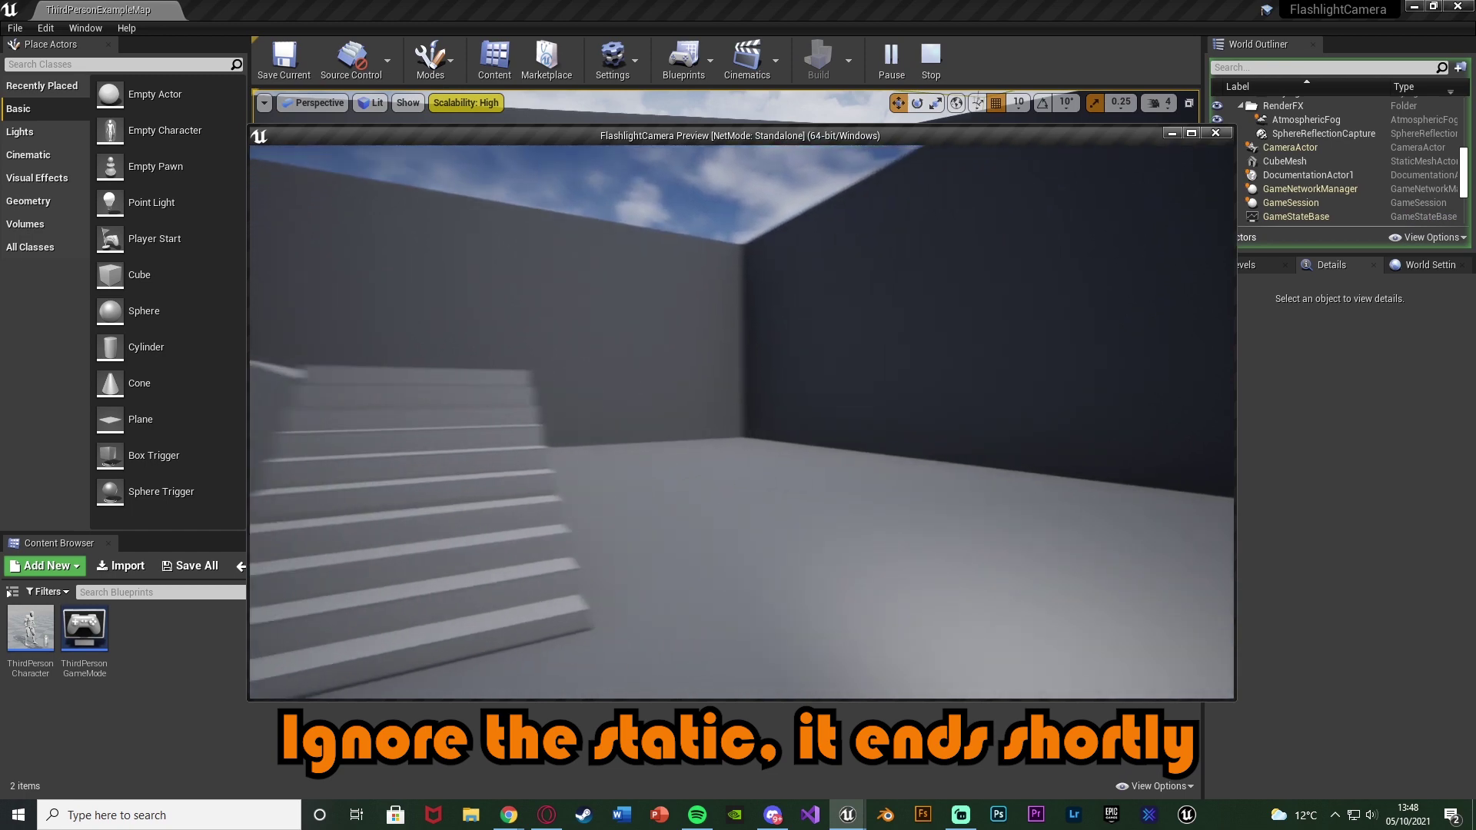
Step: Walk through the level in the play preview to check the flashlight and camera movement, and end the preview
{"action": "key", "text": "w"}
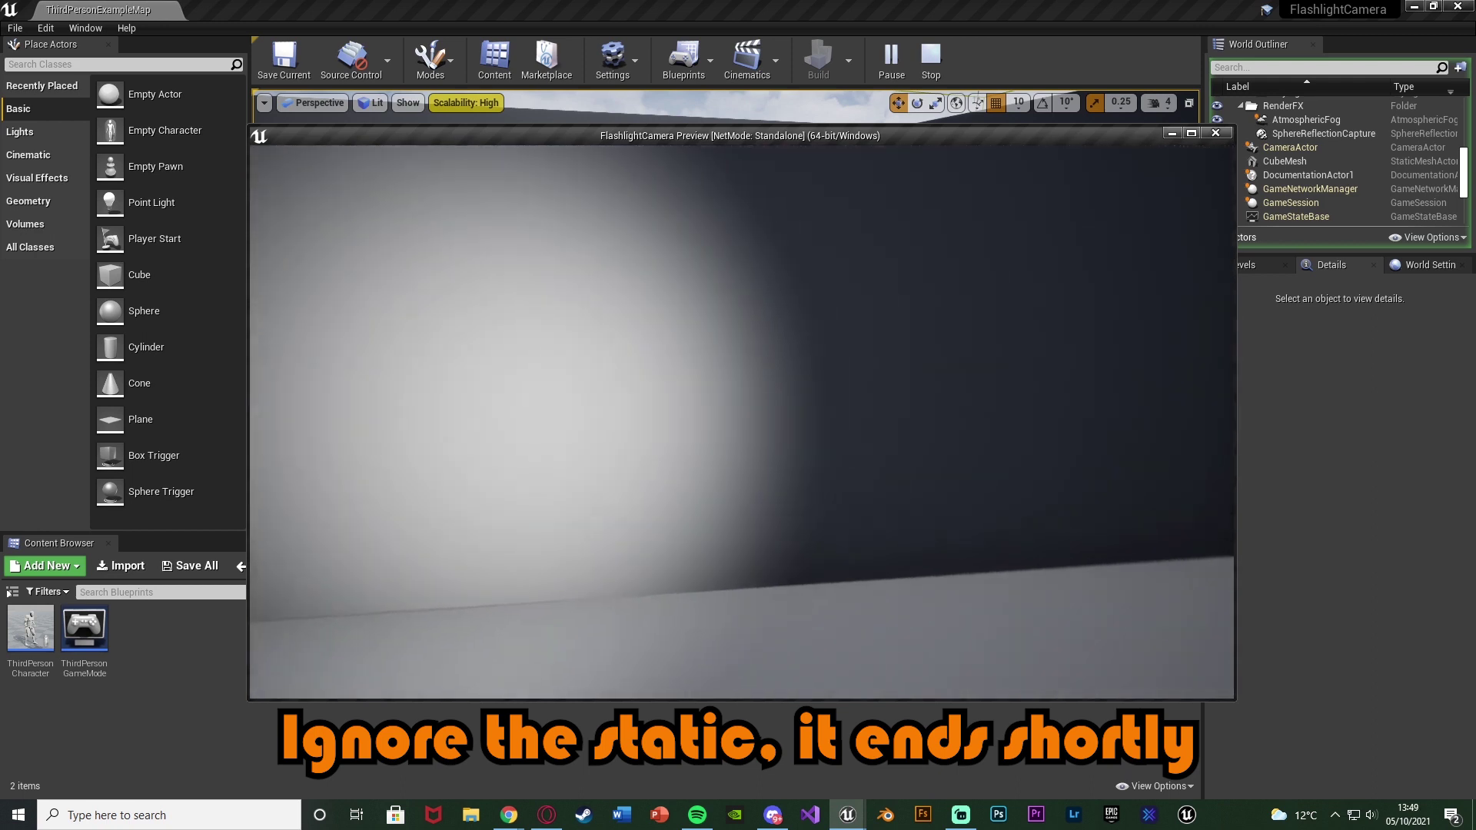
{"action": "key", "text": "w"}
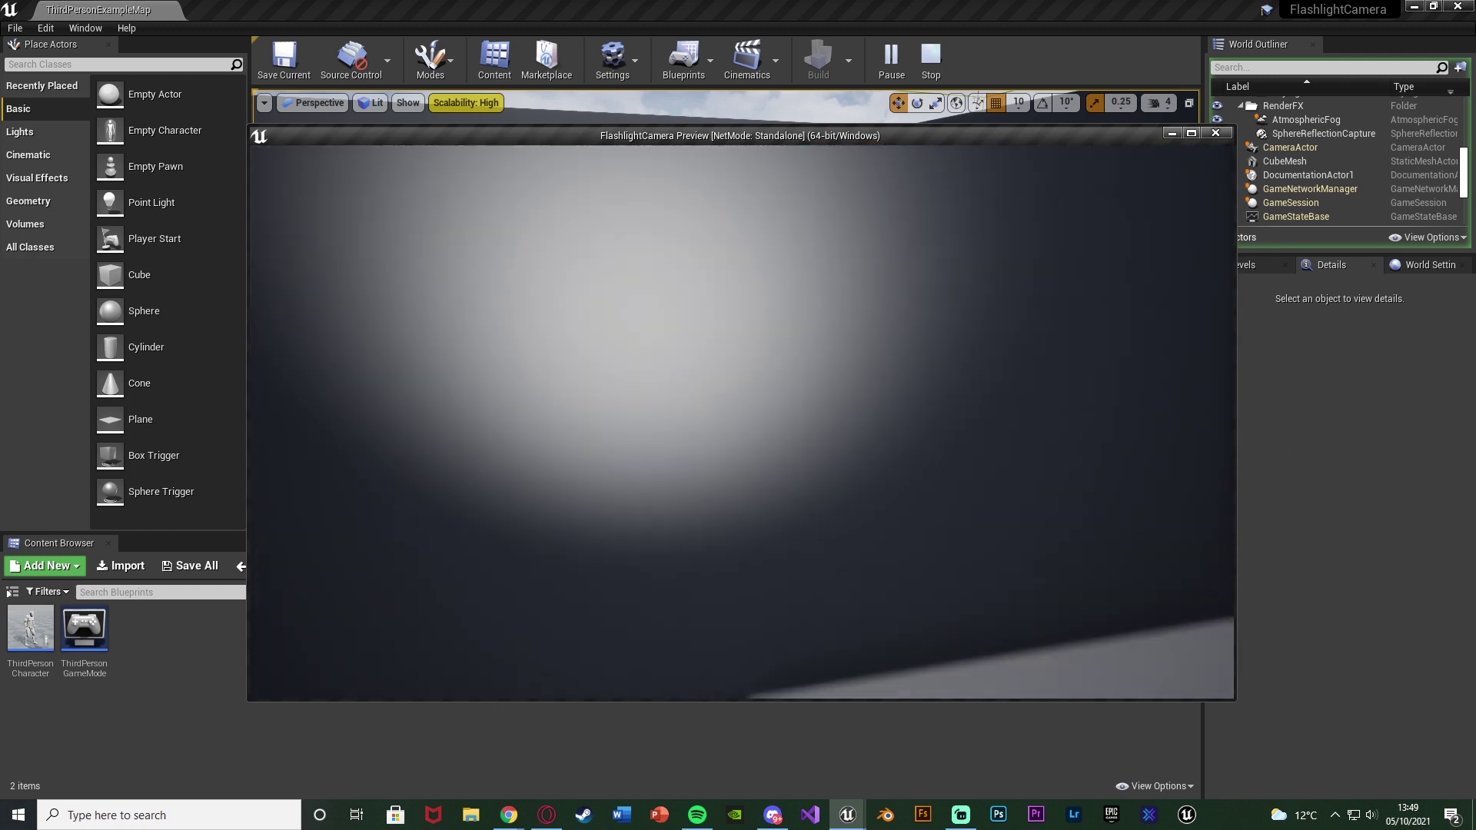
{"action": "key", "text": "Escape"}
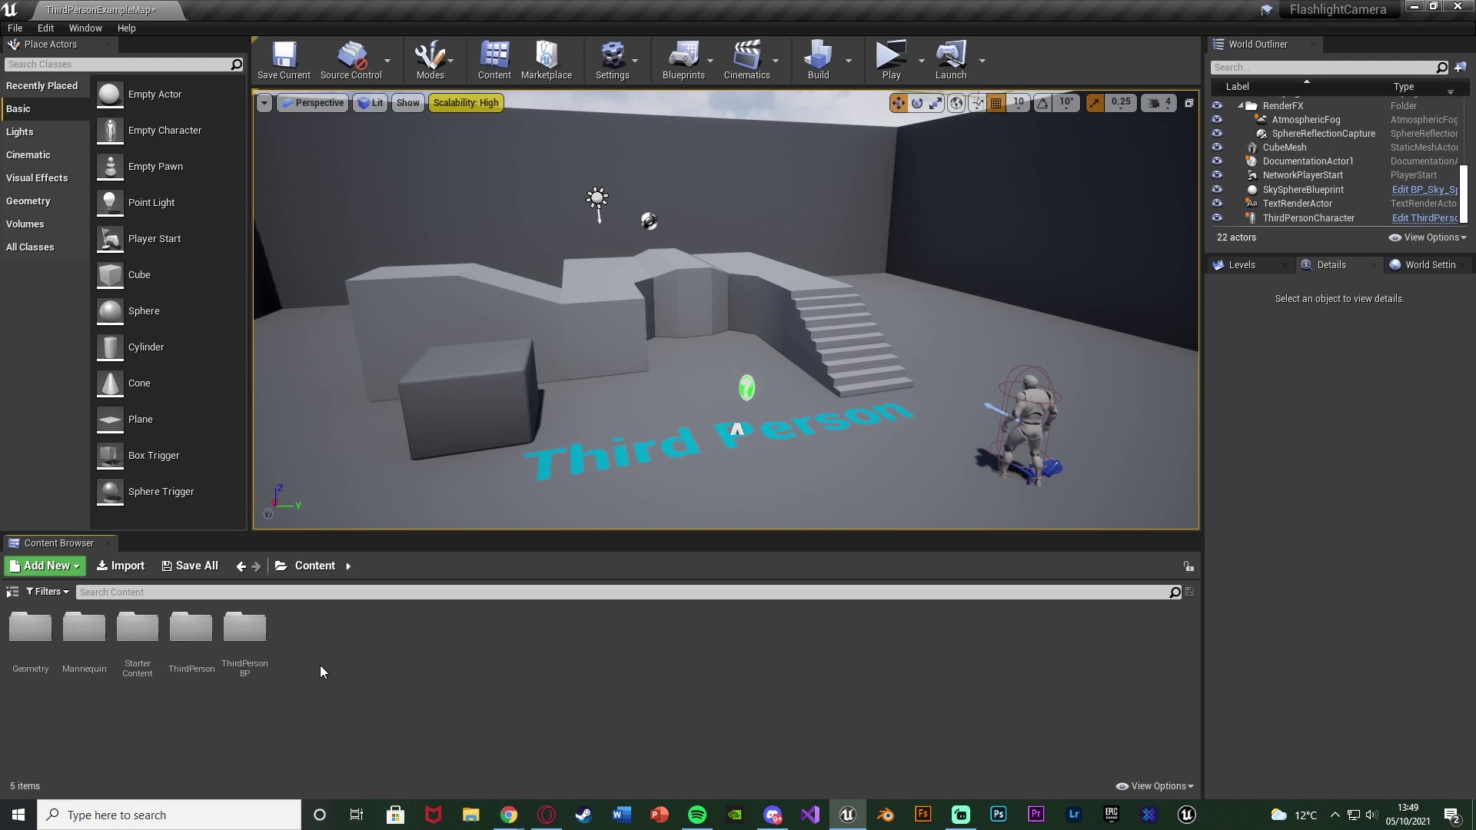
Step: Open the ThirdPersonCharacter blueprint from the ThirdPersonBP Blueprints folder and show its 3D viewport
{"action": "double_click", "coordinate": [245, 632]}
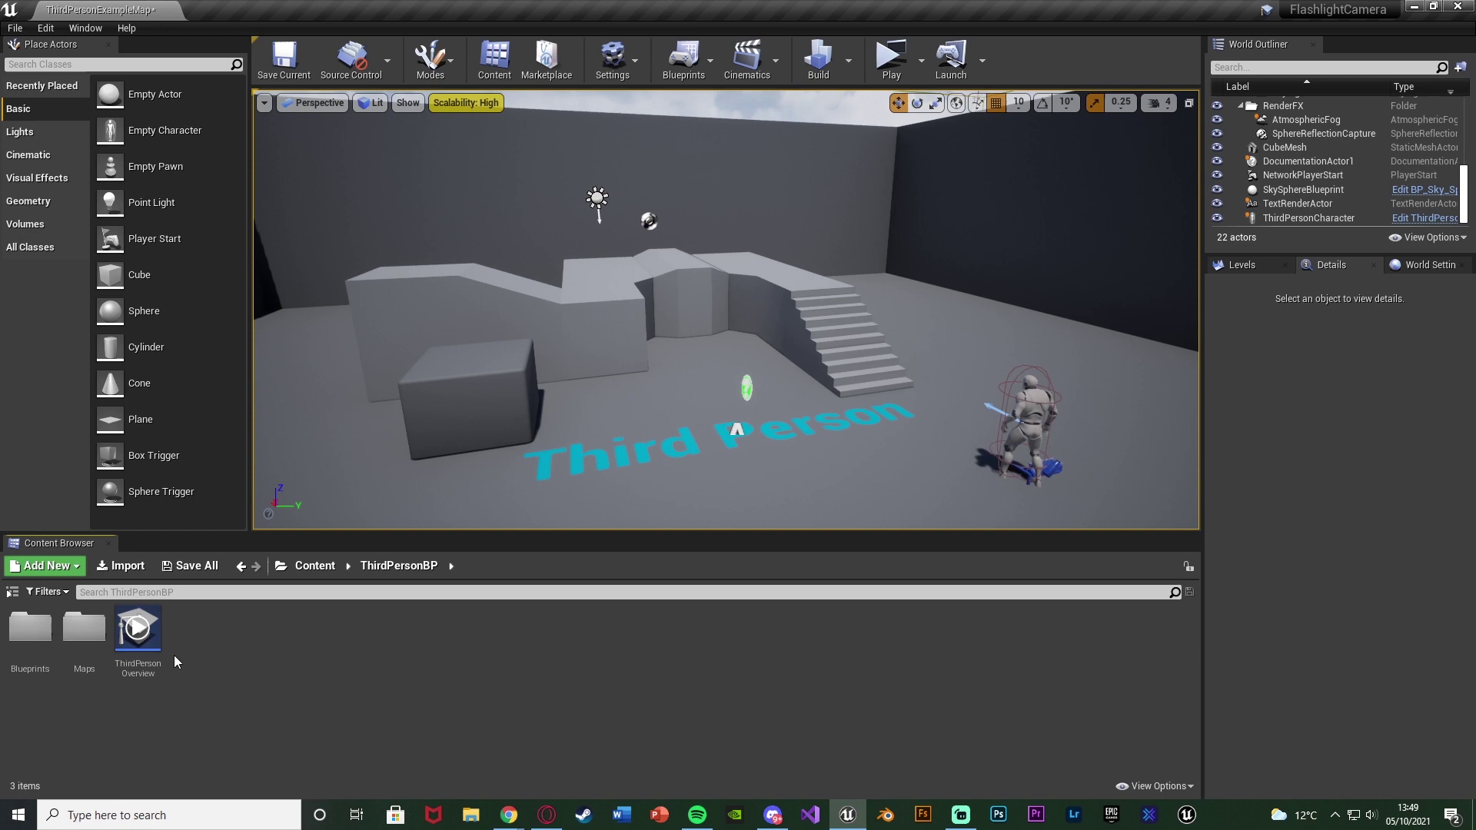
{"action": "double_click", "coordinate": [31, 630]}
{"action": "double_click", "coordinate": [43, 656]}
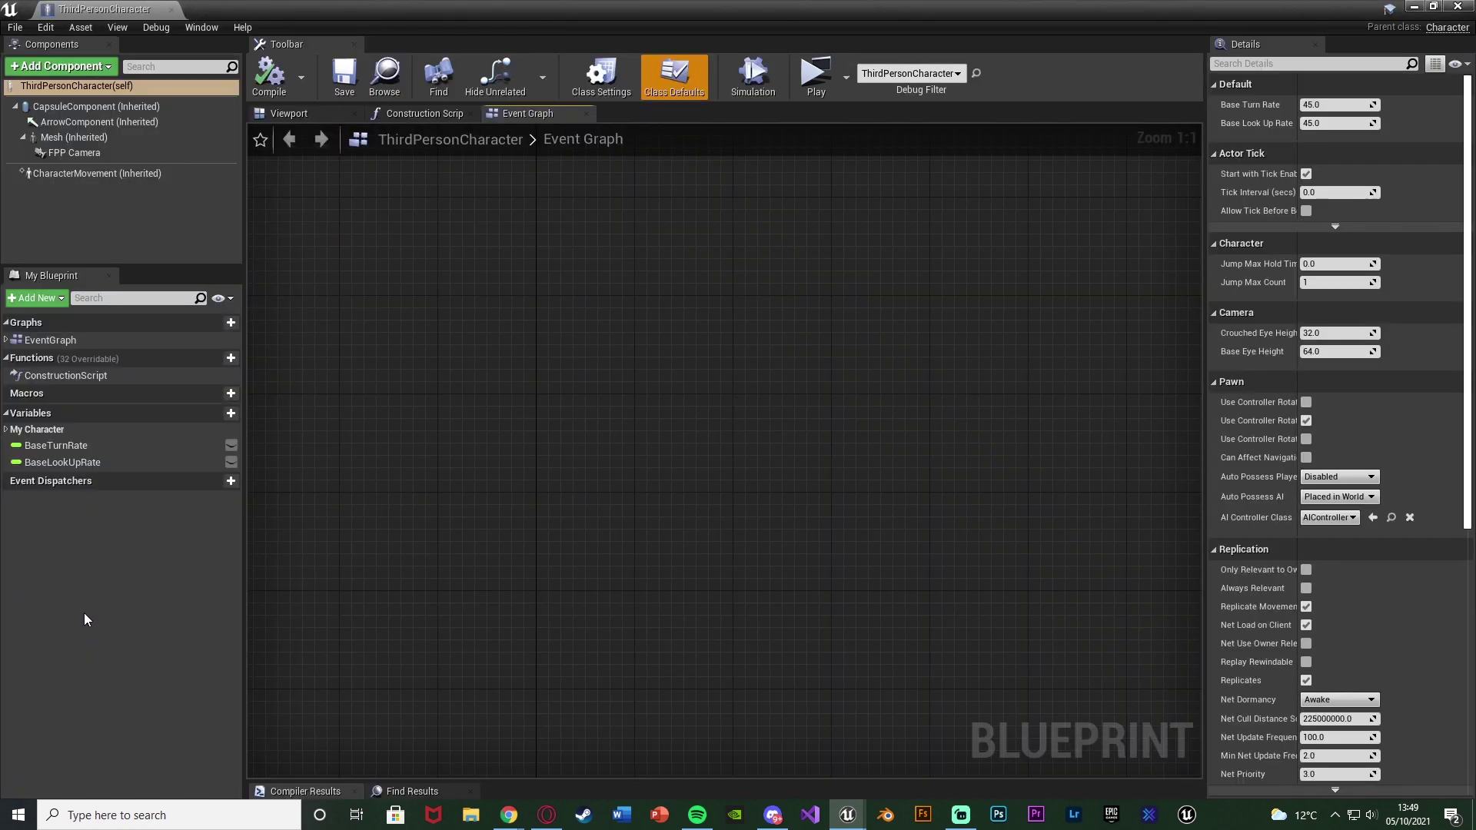
{"action": "left_click", "coordinate": [306, 120]}
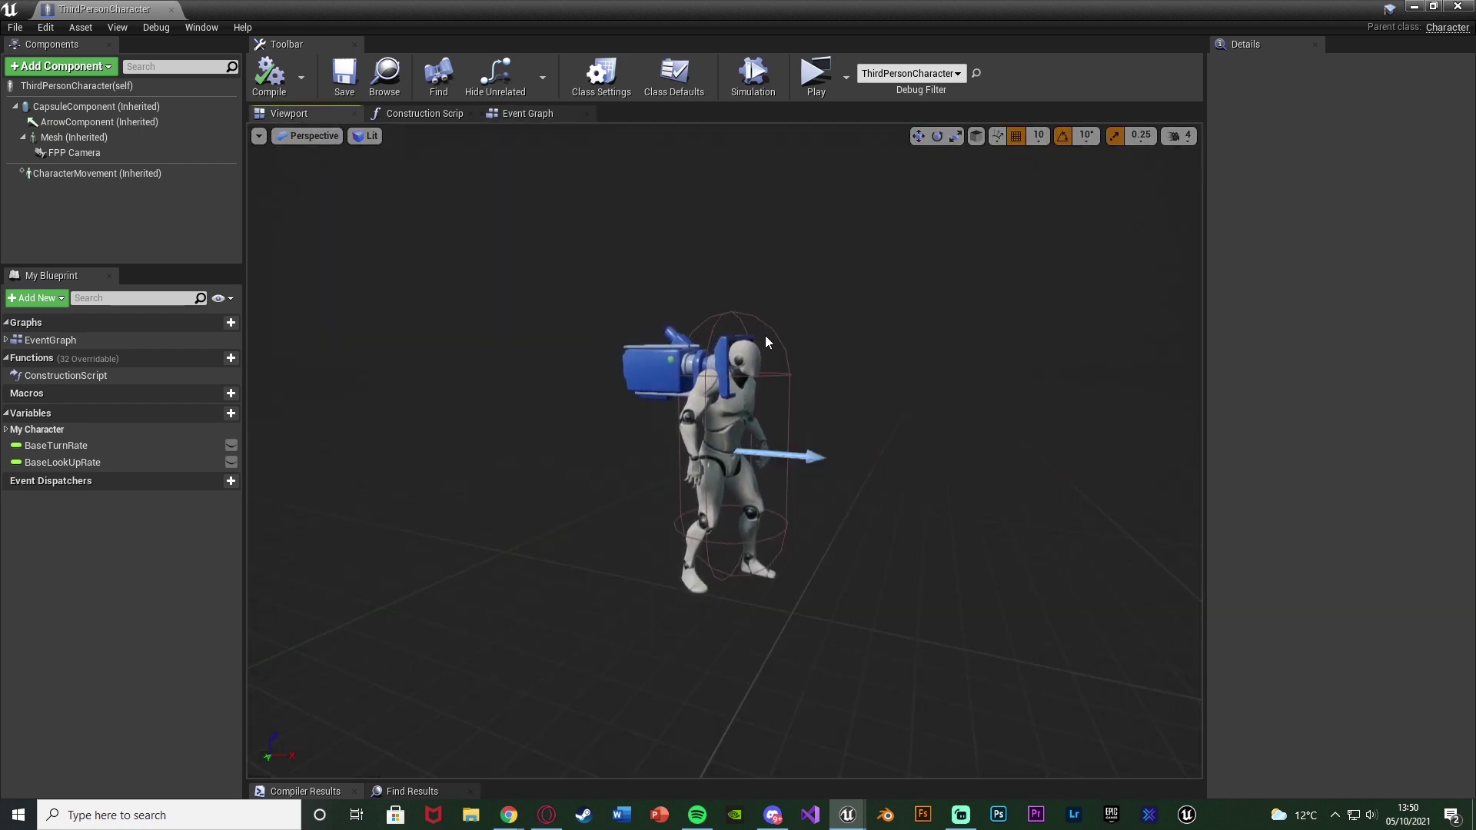
Step: Examine how the FPP Camera is placed at the character's head and attached under the Mesh
{"action": "left_click", "coordinate": [701, 375]}
{"action": "mouse_move", "coordinate": [801, 366]}
{"action": "left_mouse_down"}
{"action": "mouse_move", "coordinate": [830, 366]}
{"action": "mouse_move", "coordinate": [785, 365]}
{"action": "left_mouse_up"}
{"action": "left_click", "coordinate": [140, 229]}
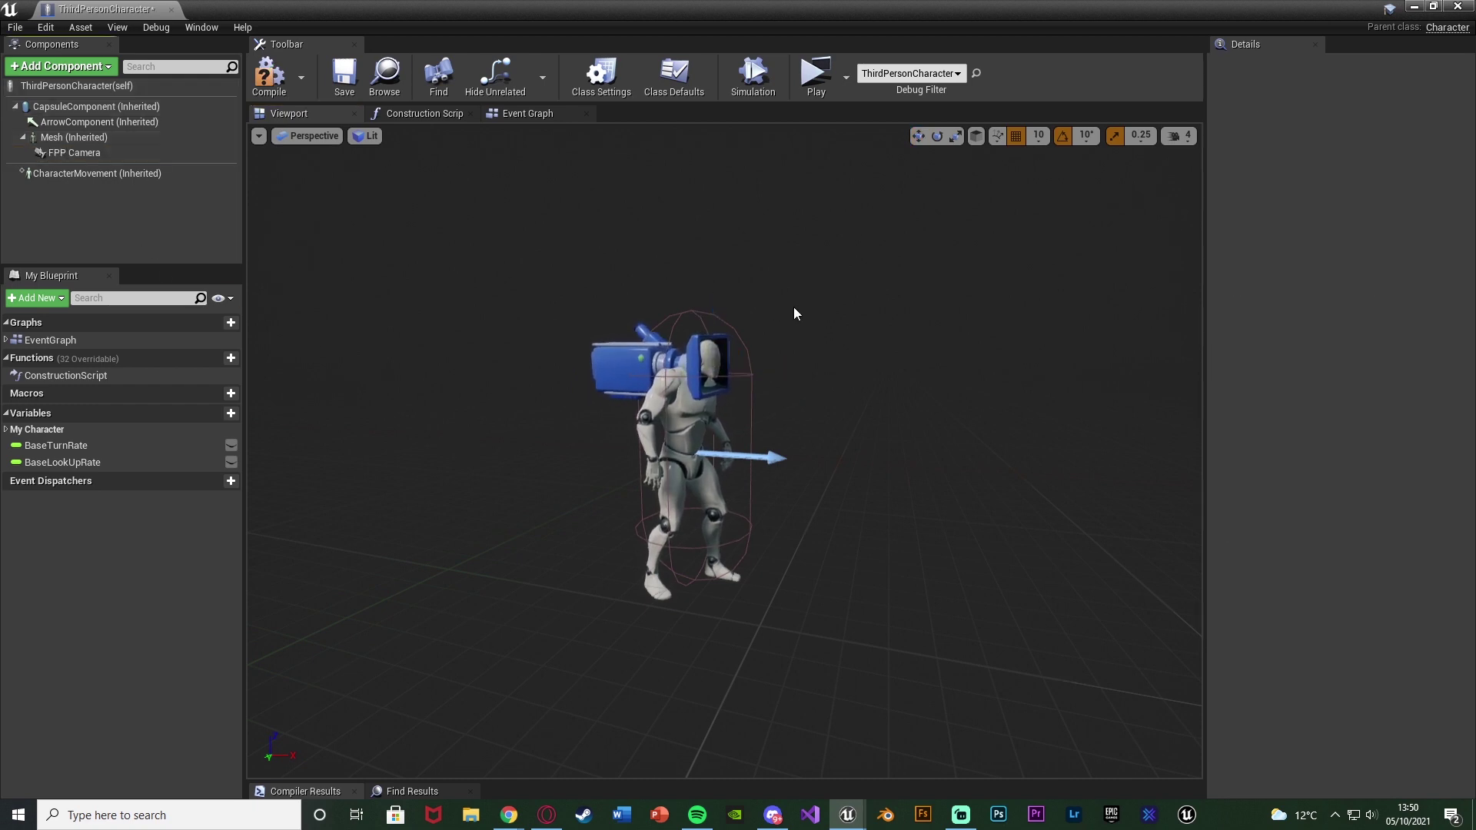
{"action": "right_click_drag", "start_coordinate": [793, 309], "coordinate": [726, 309]}
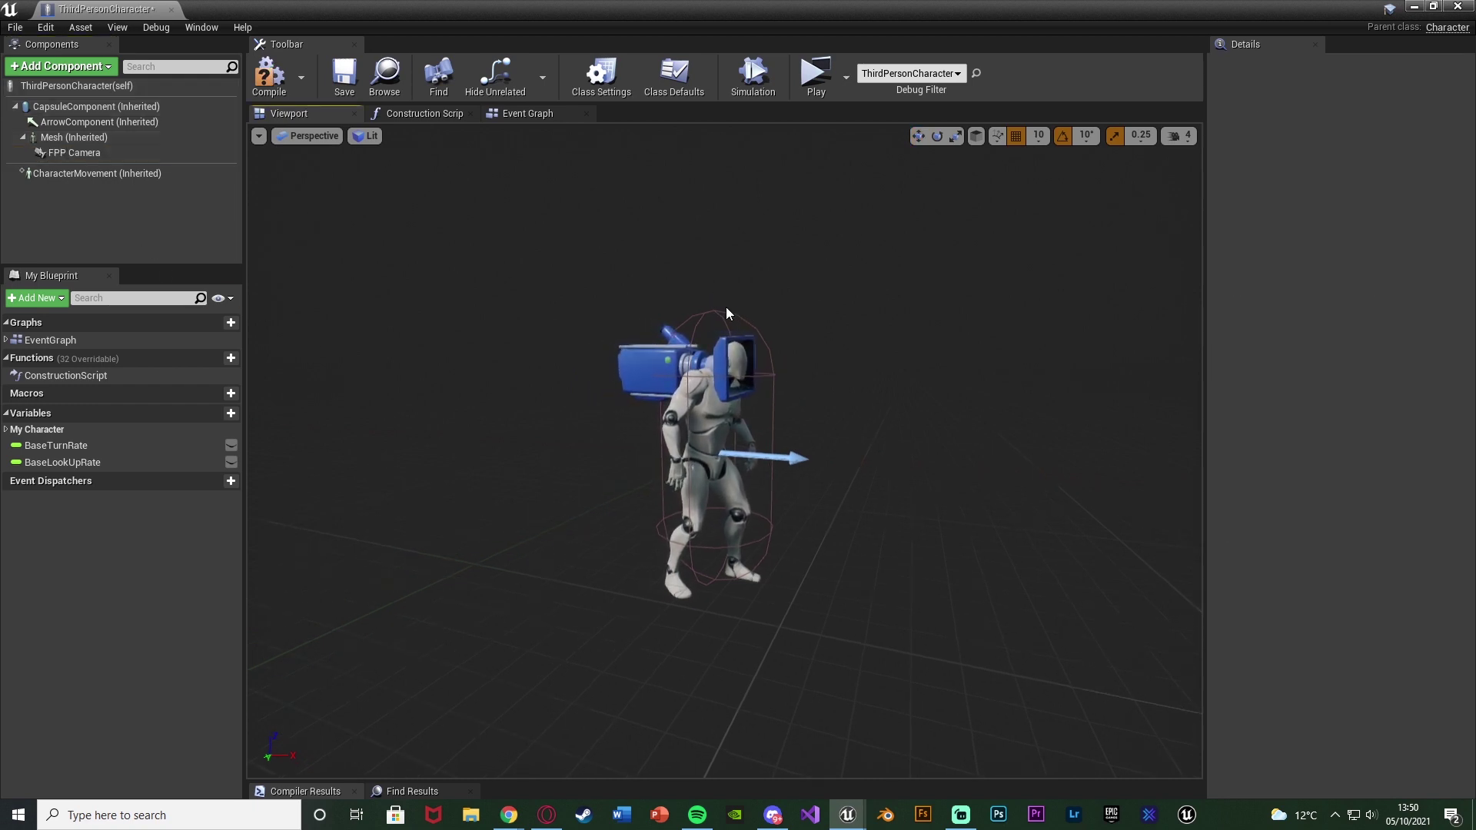
{"action": "key", "text": "w"}
{"action": "right_click_drag", "start_coordinate": [738, 355], "coordinate": [707, 370]}
{"action": "key", "text": "s"}
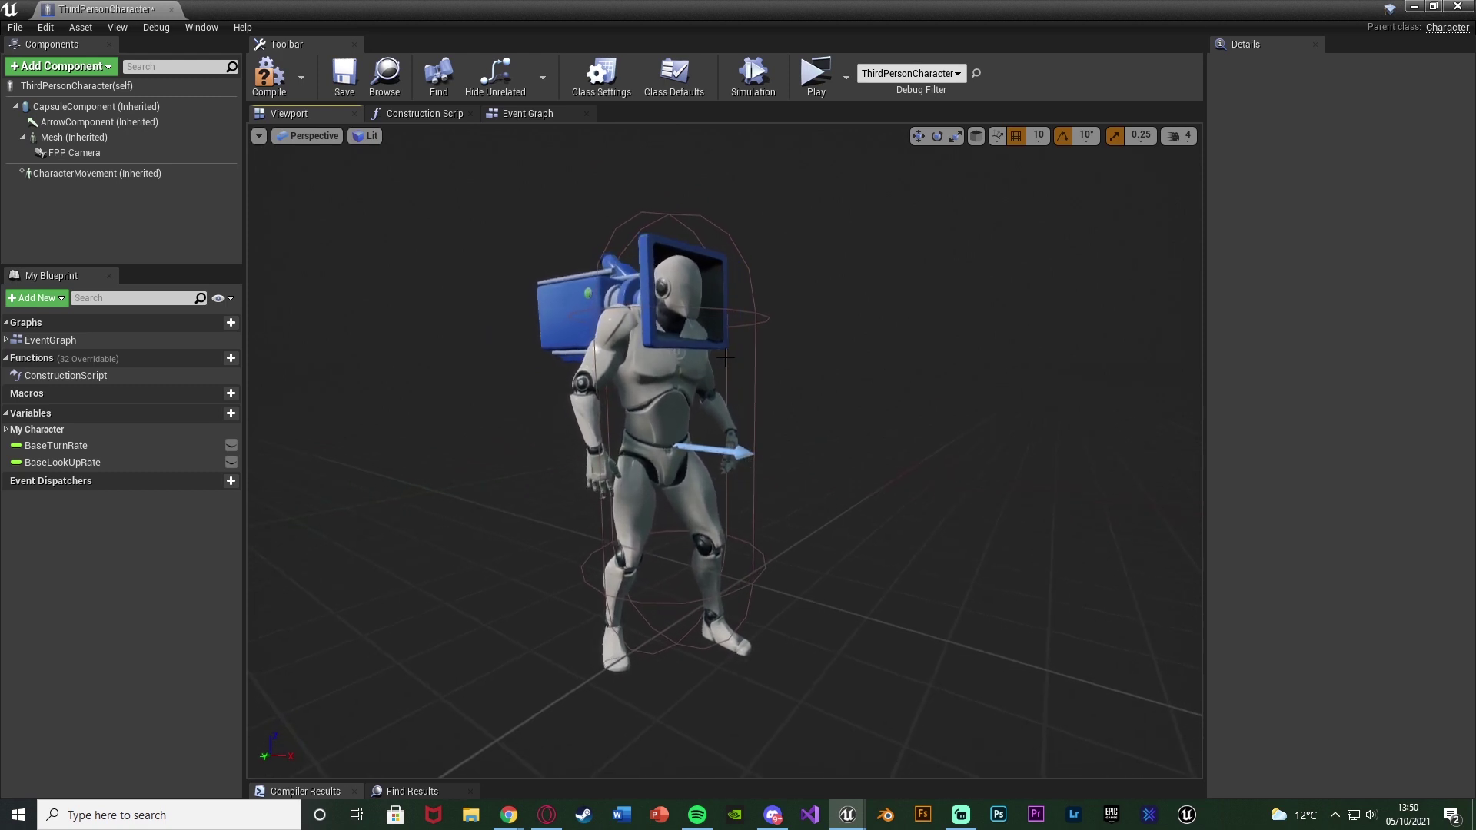
{"action": "left_click", "coordinate": [106, 141]}
{"action": "left_click", "coordinate": [106, 158]}
{"action": "left_click_drag", "start_coordinate": [104, 160], "coordinate": [104, 160]}
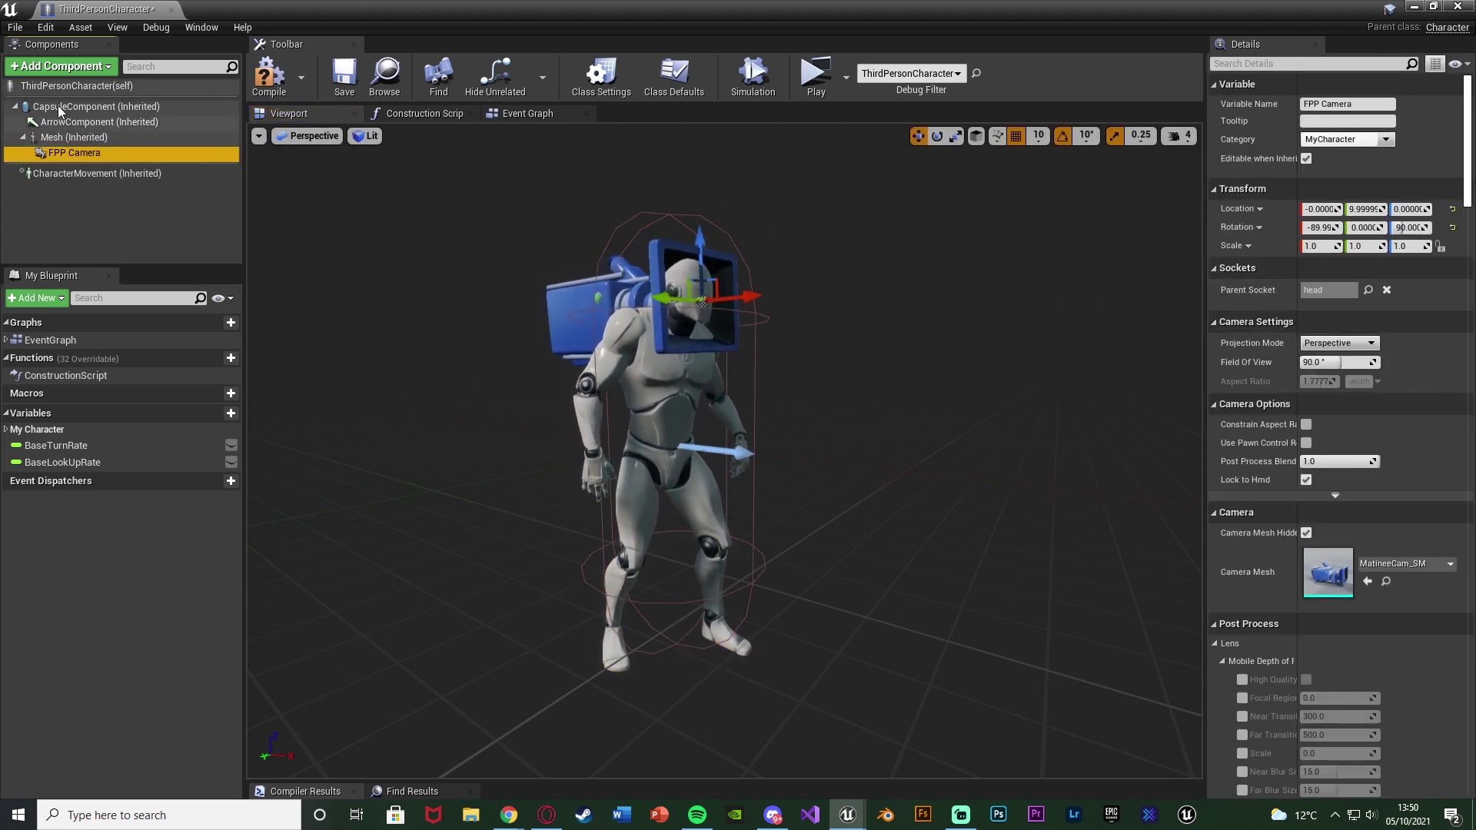
Step: Add a Spring Arm component under the Mesh and make the FPP Camera its child
{"action": "left_click", "coordinate": [89, 136]}
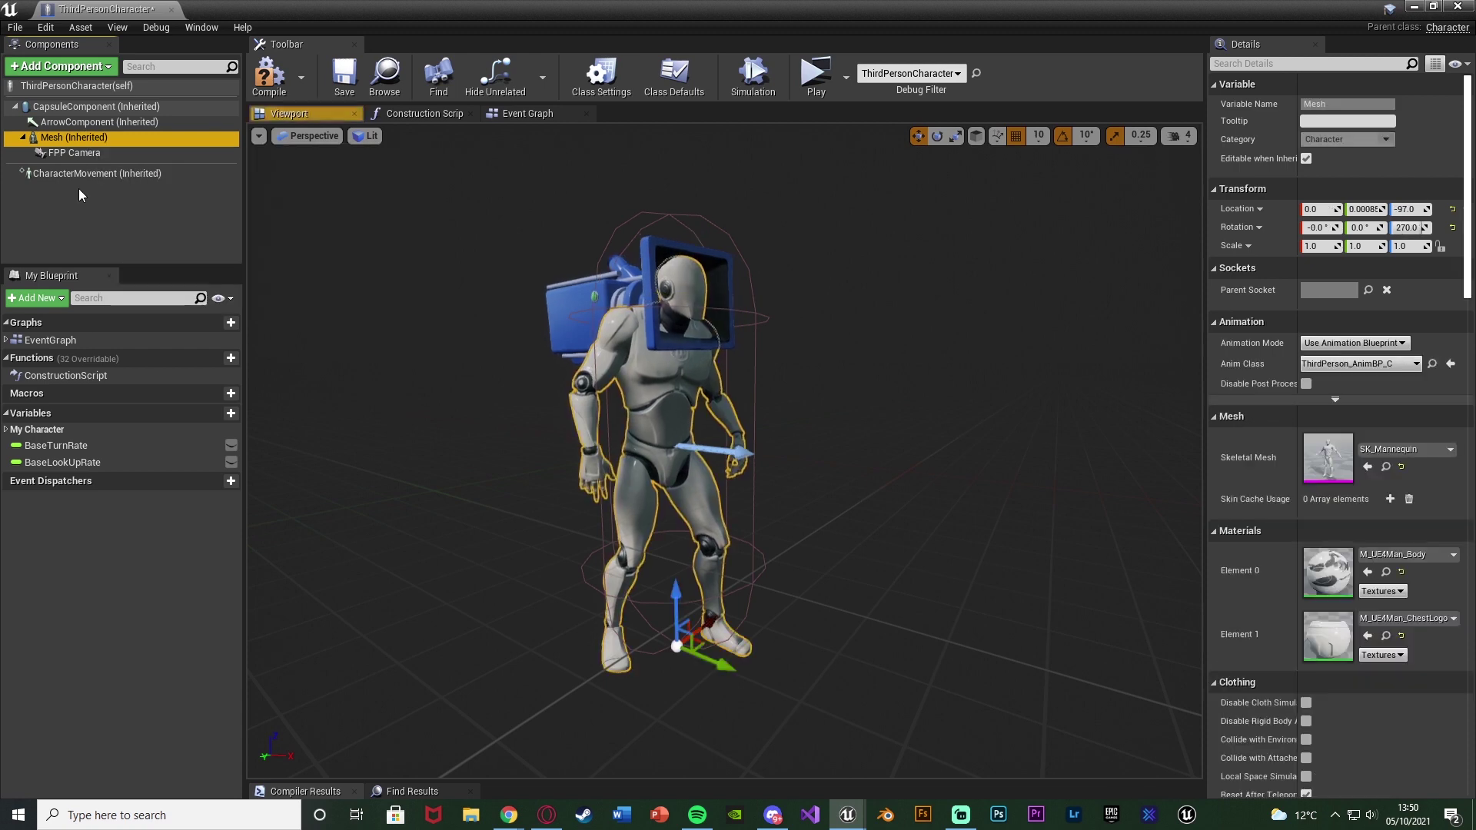
{"action": "left_click", "coordinate": [116, 70]}
{"action": "type", "text": "spring"}
{"action": "key", "text": "Return"}
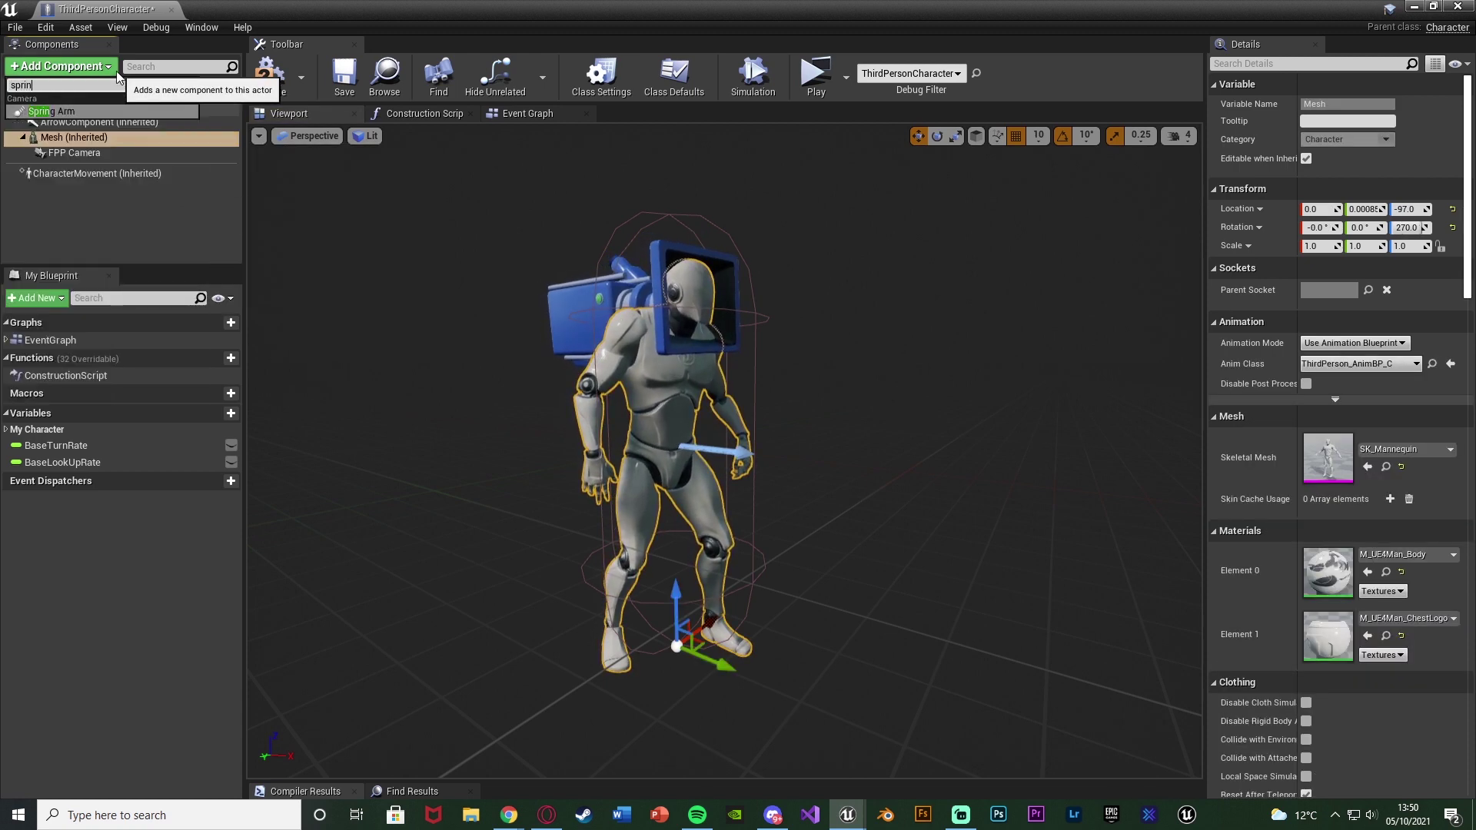
{"action": "key", "text": "Return"}
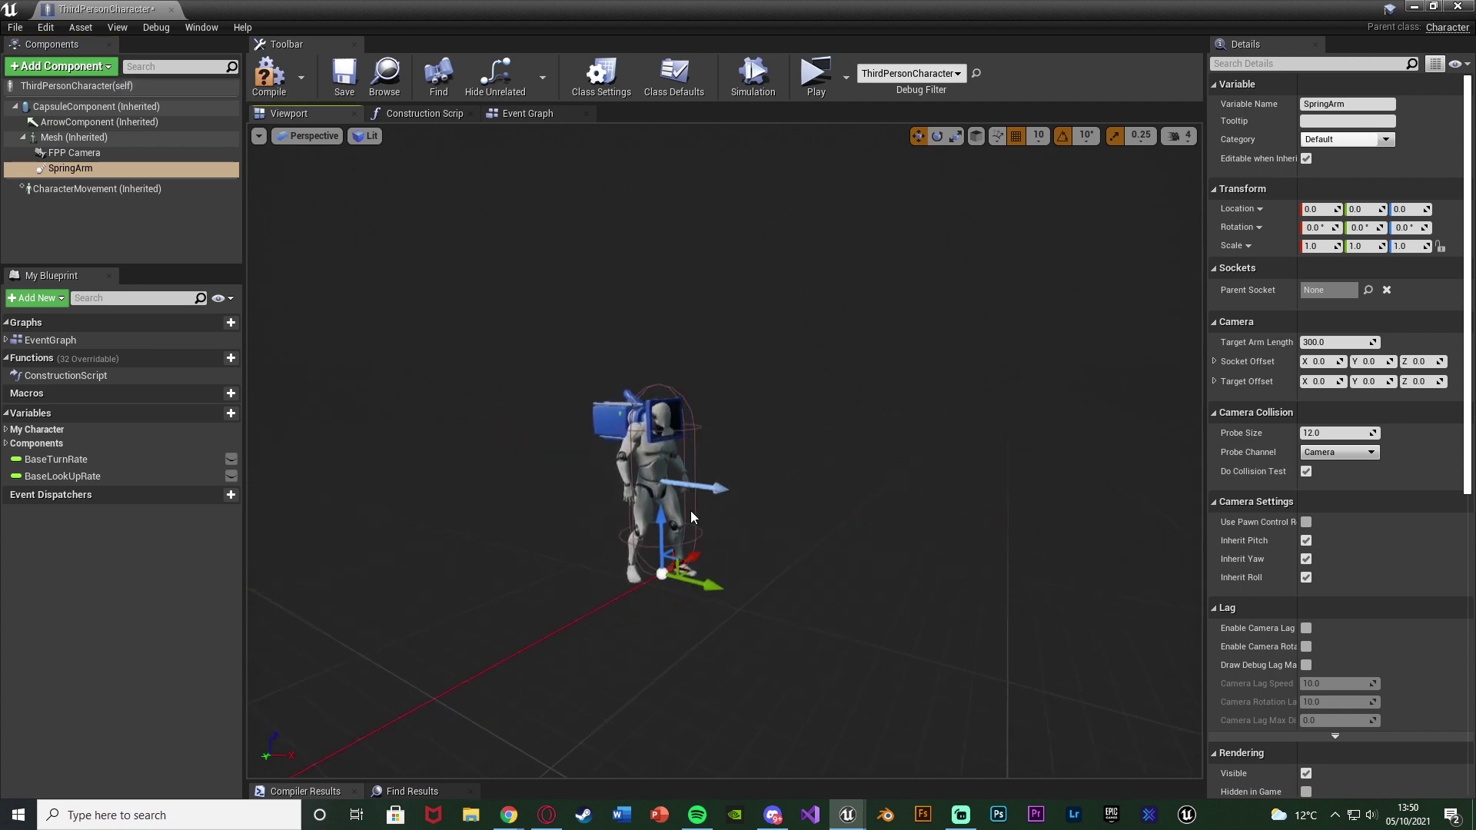
{"action": "mouse_move", "coordinate": [91, 154]}
{"action": "left_mouse_down"}
{"action": "mouse_move", "coordinate": [107, 161]}
{"action": "mouse_move", "coordinate": [99, 170]}
{"action": "left_mouse_up"}
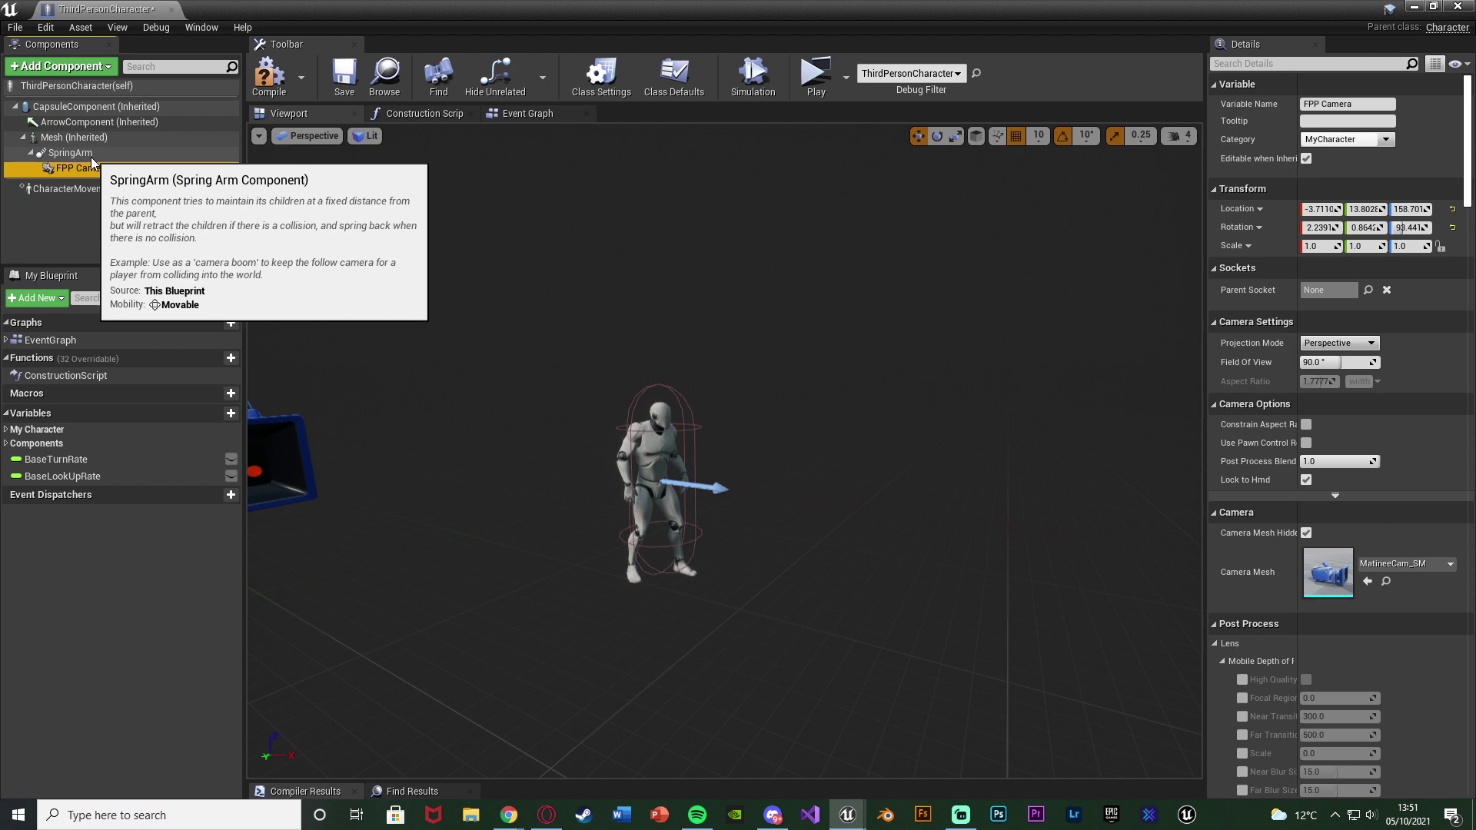
Step: Rotate the spring arm to 90° about Z and raise it to a Z location of 160
{"action": "left_click", "coordinate": [71, 153]}
{"action": "right_click_drag", "start_coordinate": [753, 503], "coordinate": [586, 437]}
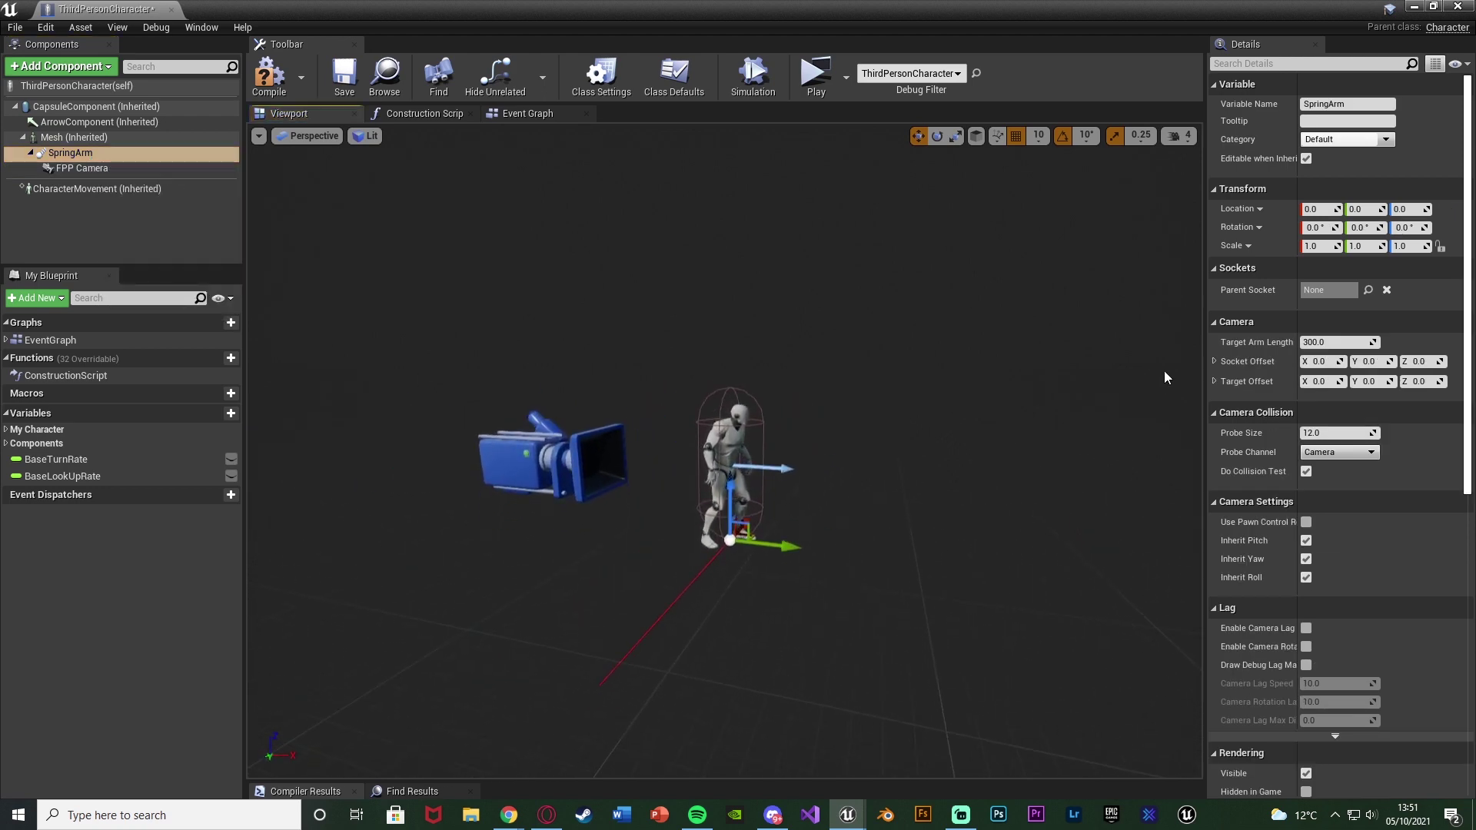
{"action": "right_click_drag", "start_coordinate": [761, 492], "coordinate": [799, 511]}
{"action": "key", "text": "e"}
{"action": "left_click_drag", "start_coordinate": [727, 517], "coordinate": [776, 520]}
{"action": "left_click_drag", "start_coordinate": [681, 460], "coordinate": [681, 334]}
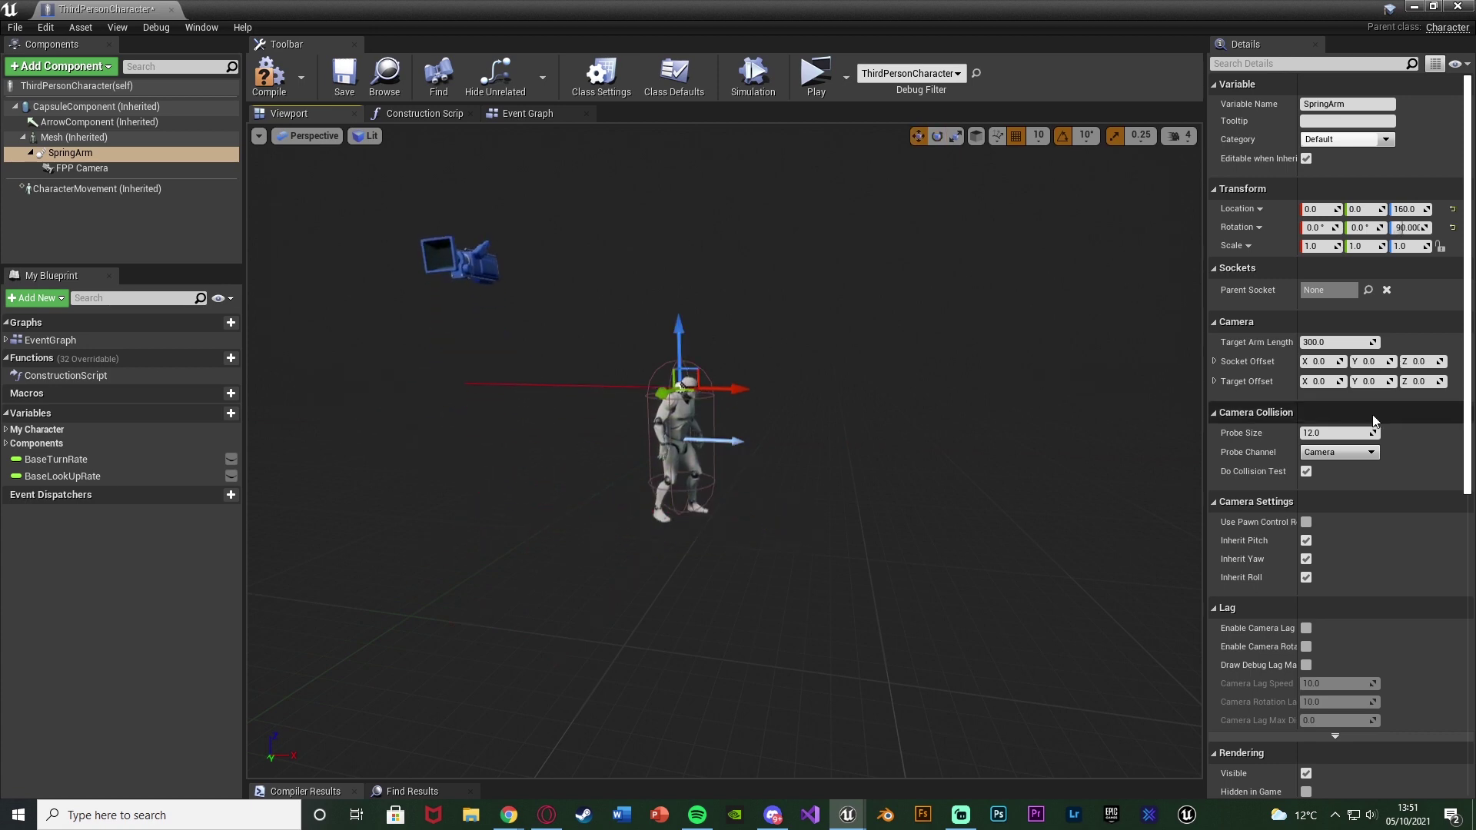
Step: Attach the spring arm to the head socket and reset its location to default
{"action": "left_click", "coordinate": [1367, 290]}
{"action": "type", "text": "head"}
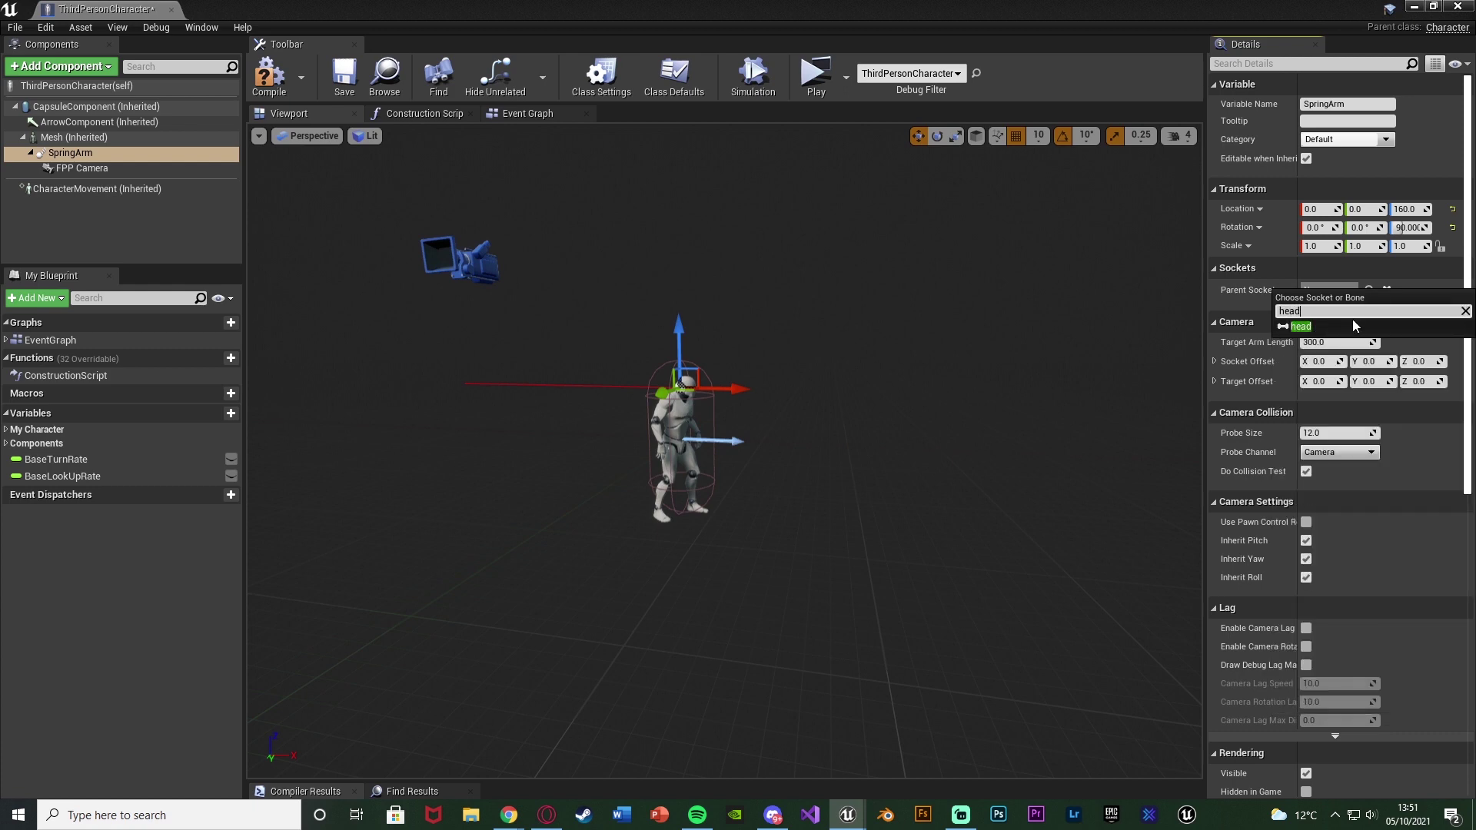
{"action": "left_click", "coordinate": [1352, 326]}
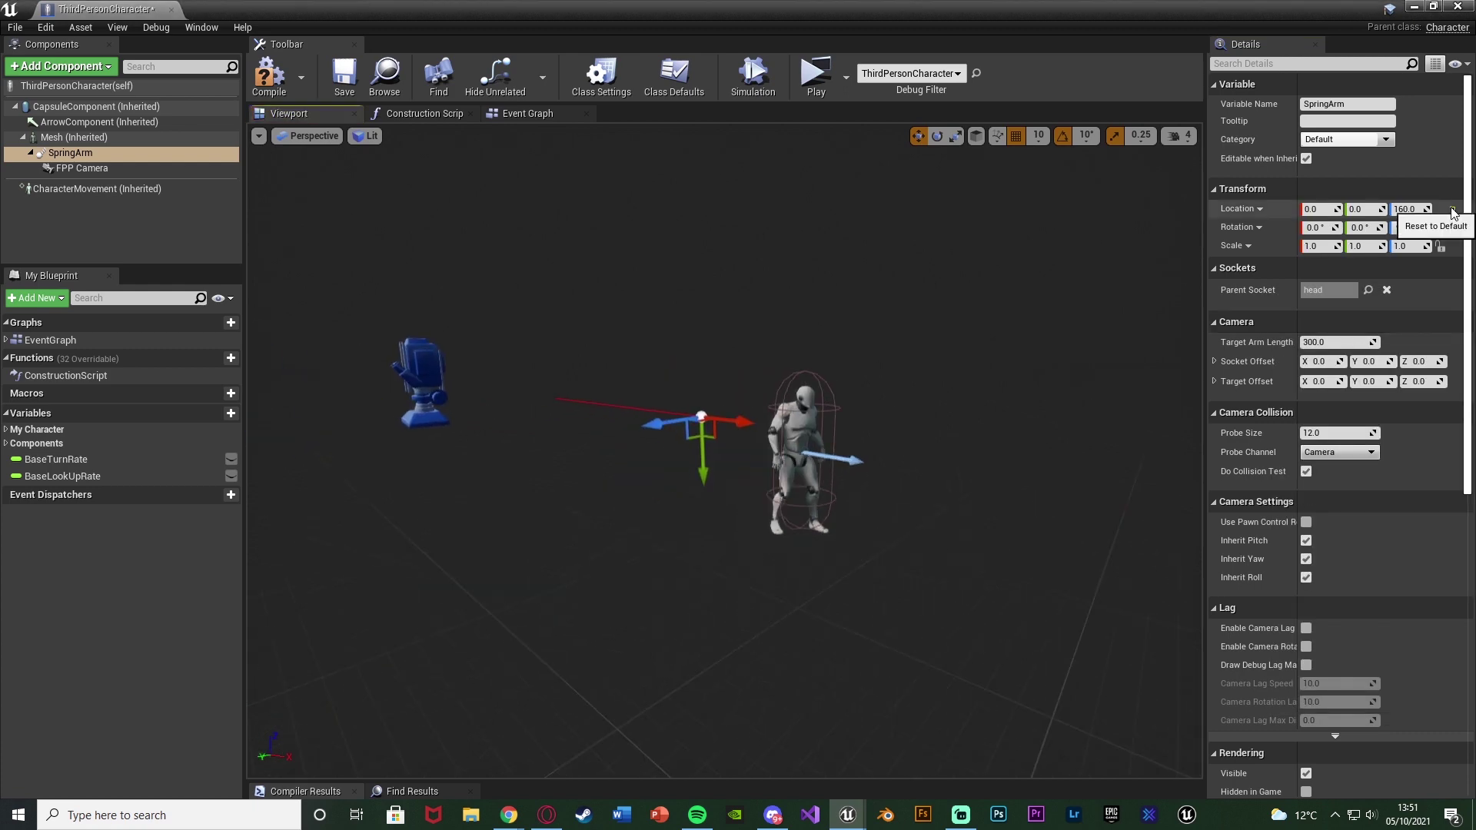
{"action": "left_click", "coordinate": [1453, 210]}
{"action": "key", "text": "f"}
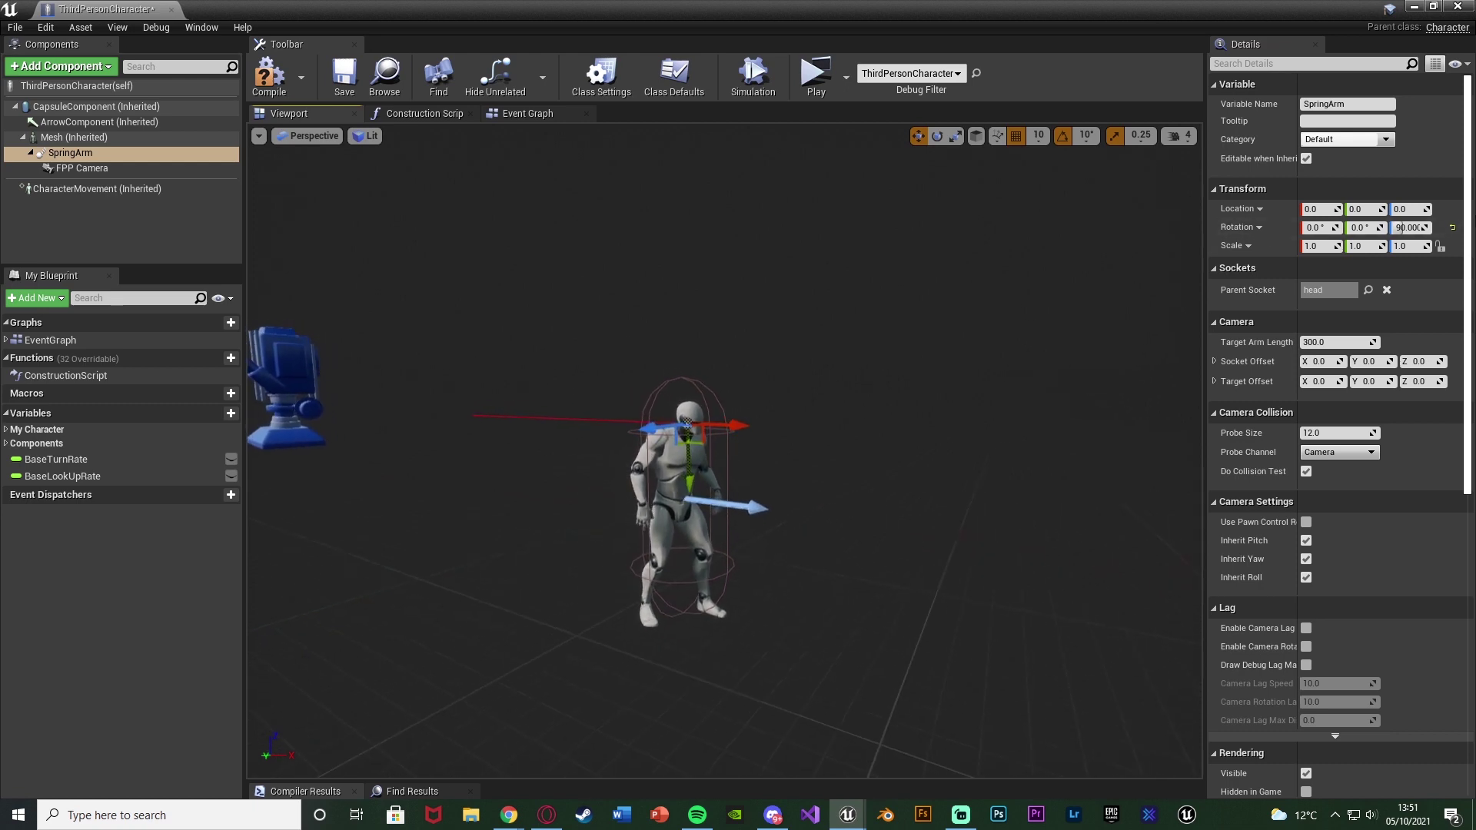
Step: Rotate the FPP Camera upright to face the character's forward direction, with an X rotation of about -91°
{"action": "left_click", "coordinate": [81, 167]}
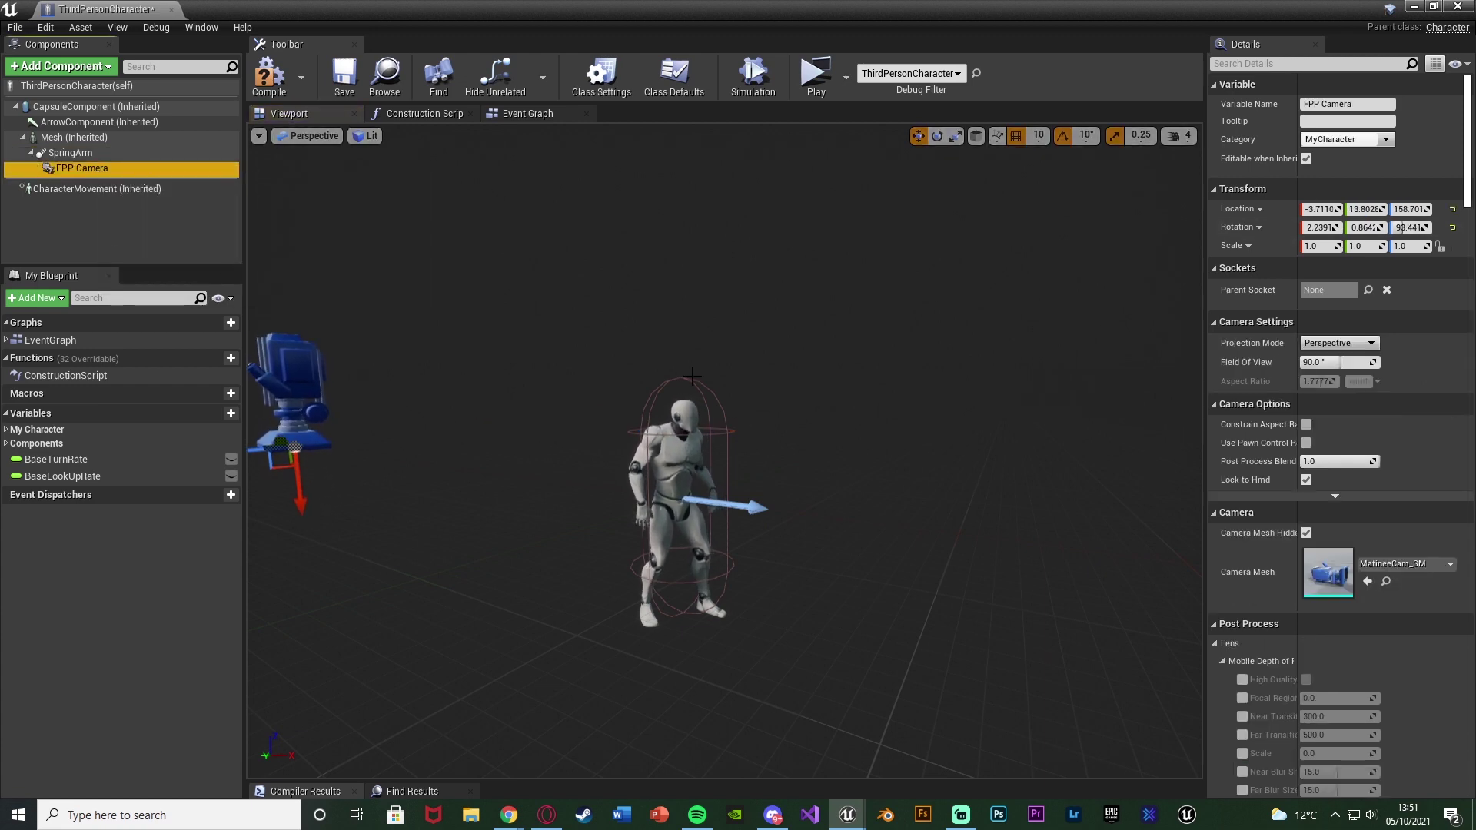
{"action": "right_click_drag", "start_coordinate": [400, 393], "coordinate": [381, 410]}
{"action": "key", "text": "e"}
{"action": "left_click_drag", "start_coordinate": [329, 424], "coordinate": [395, 421]}
{"action": "mouse_move", "coordinate": [491, 440]}
{"action": "right_mouse_down"}
{"action": "mouse_move", "coordinate": [528, 441]}
{"action": "mouse_move", "coordinate": [504, 438]}
{"action": "right_mouse_up"}
{"action": "left_click_drag", "start_coordinate": [454, 421], "coordinate": [489, 460]}
{"action": "key", "text": "space"}
{"action": "key", "text": "space"}
{"action": "key", "text": "d"}
{"action": "right_click_drag", "start_coordinate": [492, 460], "coordinate": [380, 460]}
Step: Reset the FPP Camera's location to default so it sits at the end of the spring arm
{"action": "left_click", "coordinate": [127, 153]}
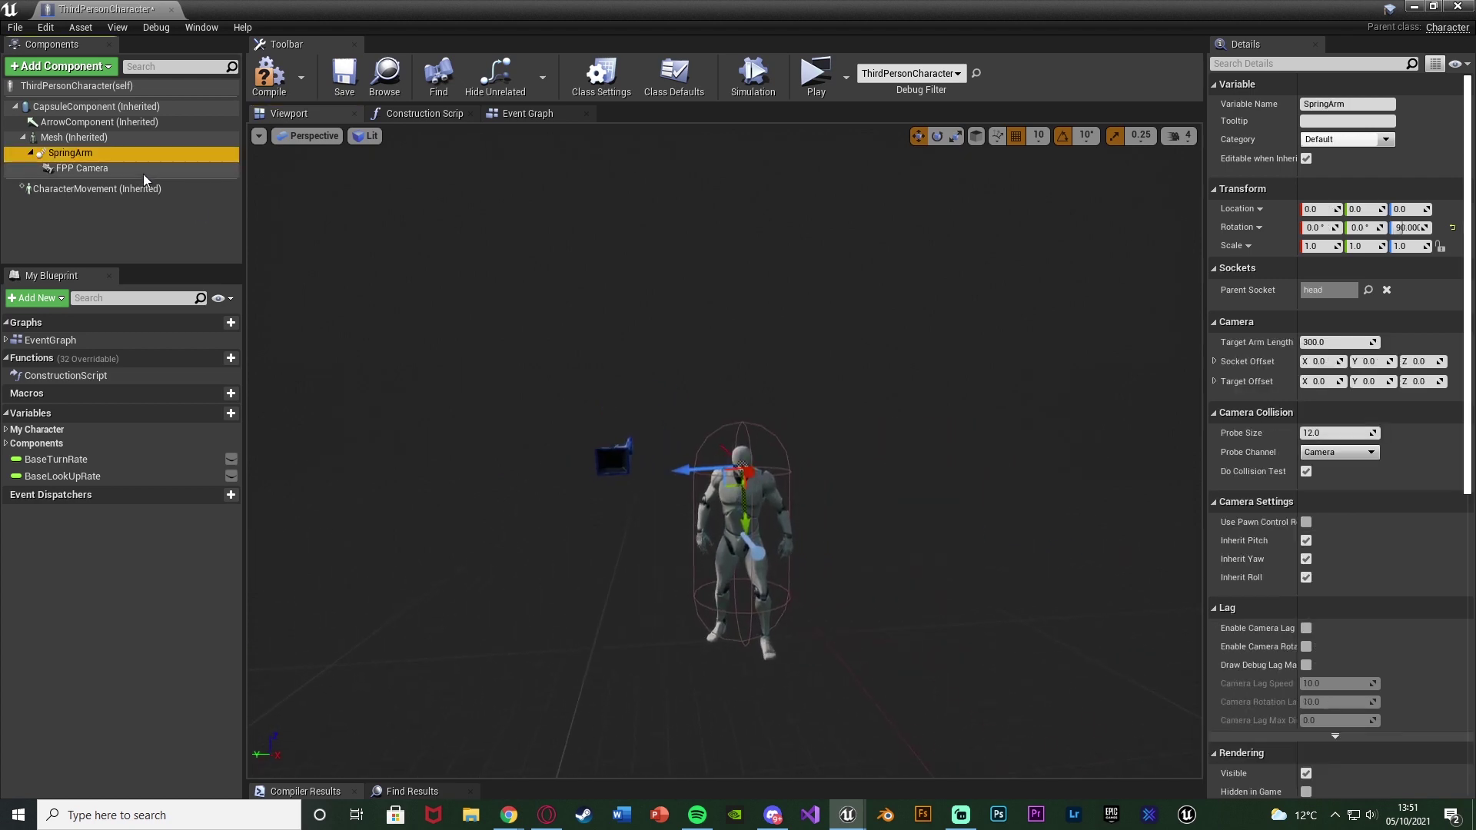
{"action": "left_click", "coordinate": [143, 171]}
{"action": "left_click", "coordinate": [1453, 209]}
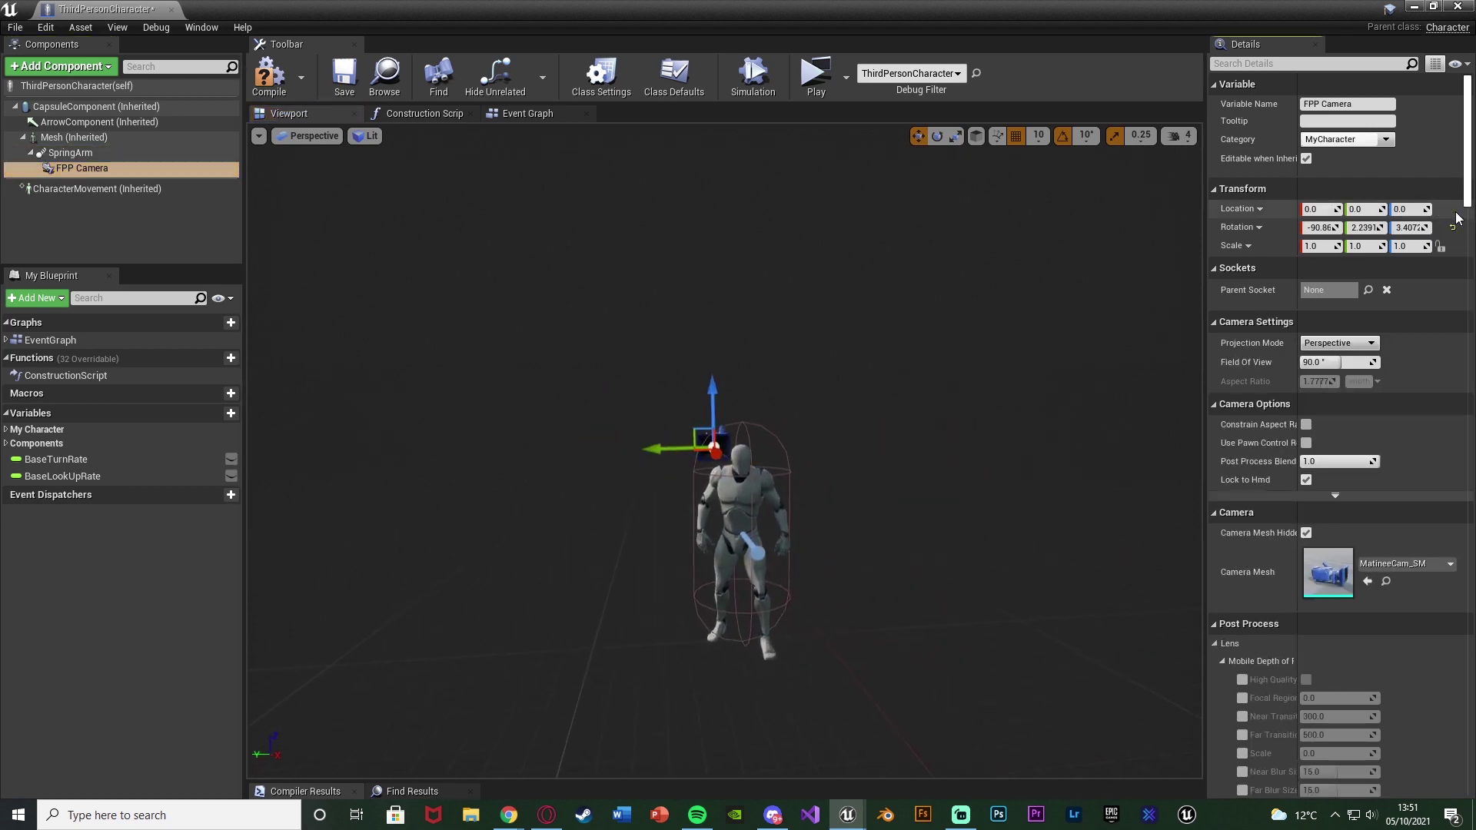
{"action": "key", "text": "a"}
{"action": "right_click_drag", "start_coordinate": [648, 456], "coordinate": [833, 458]}
Step: Set the spring arm's Target Arm Length to -20 to bring the camera to the character's head
{"action": "left_click", "coordinate": [69, 153]}
{"action": "key", "text": "w"}
{"action": "key", "text": "d"}
{"action": "right_click_drag", "start_coordinate": [632, 323], "coordinate": [640, 325]}
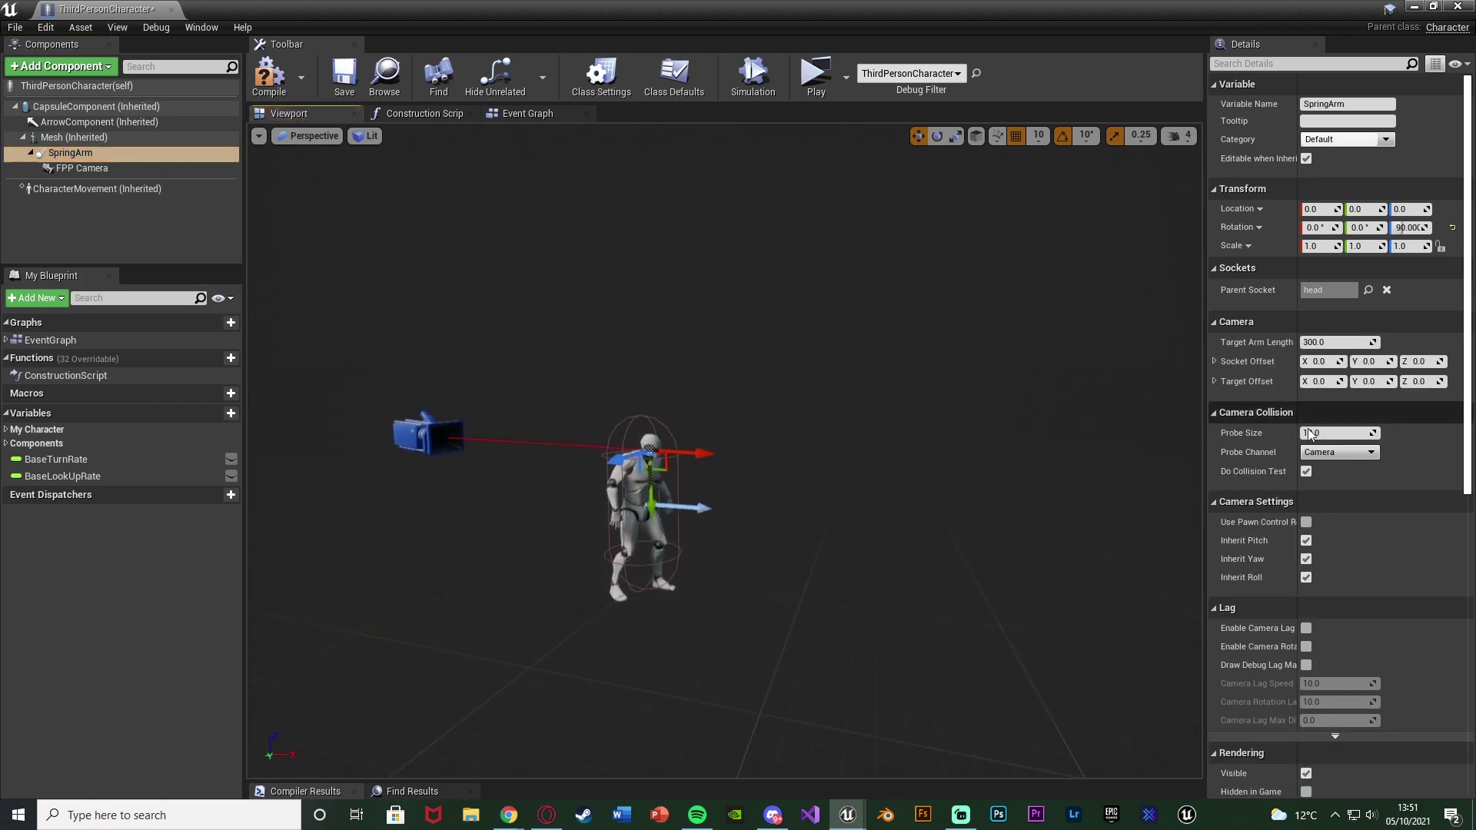
{"action": "left_click_drag", "start_coordinate": [1338, 341], "coordinate": [1283, 342]}
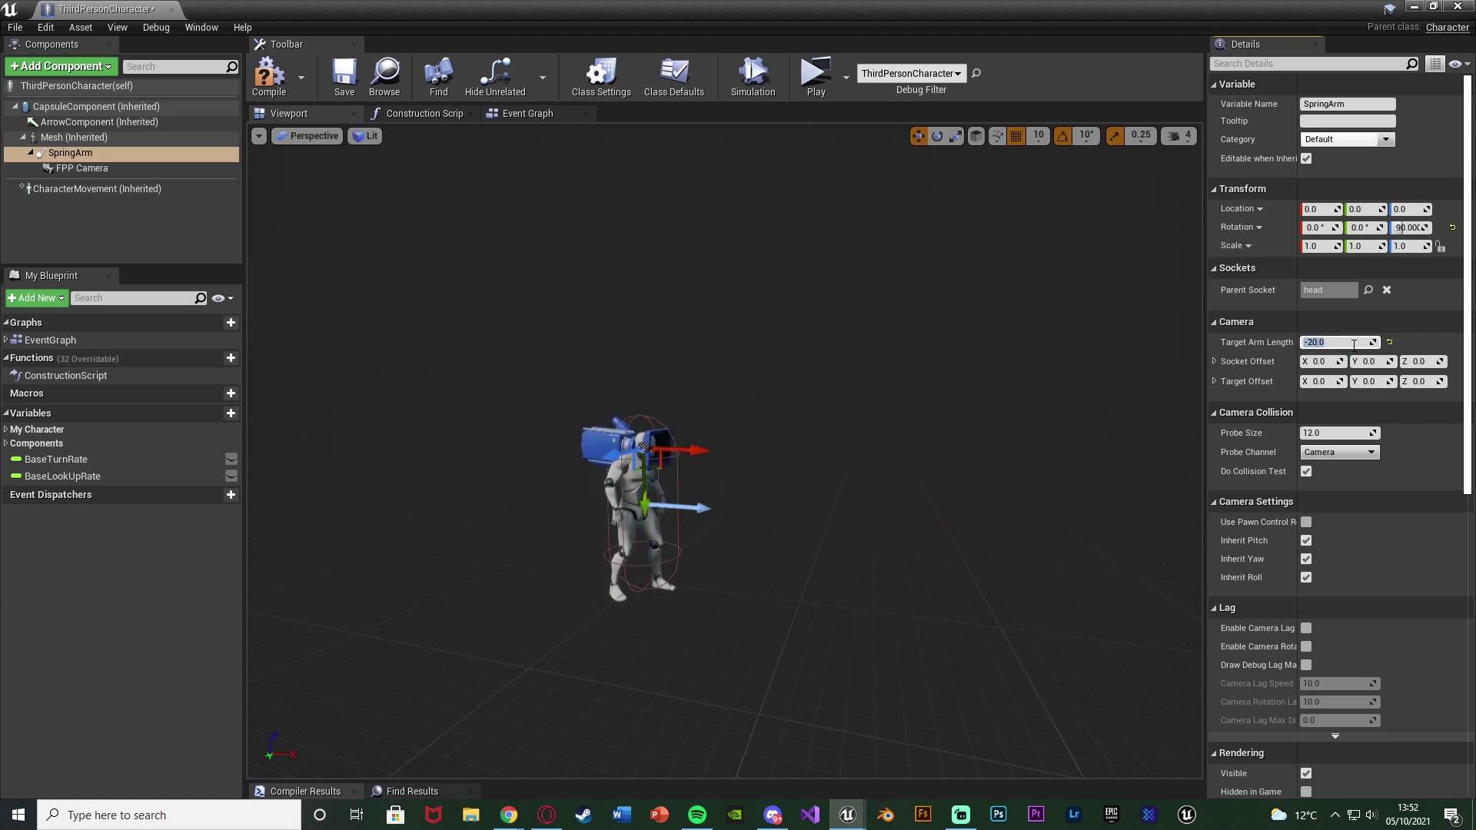
{"action": "key", "text": "w"}
{"action": "right_click_drag", "start_coordinate": [892, 377], "coordinate": [877, 377]}
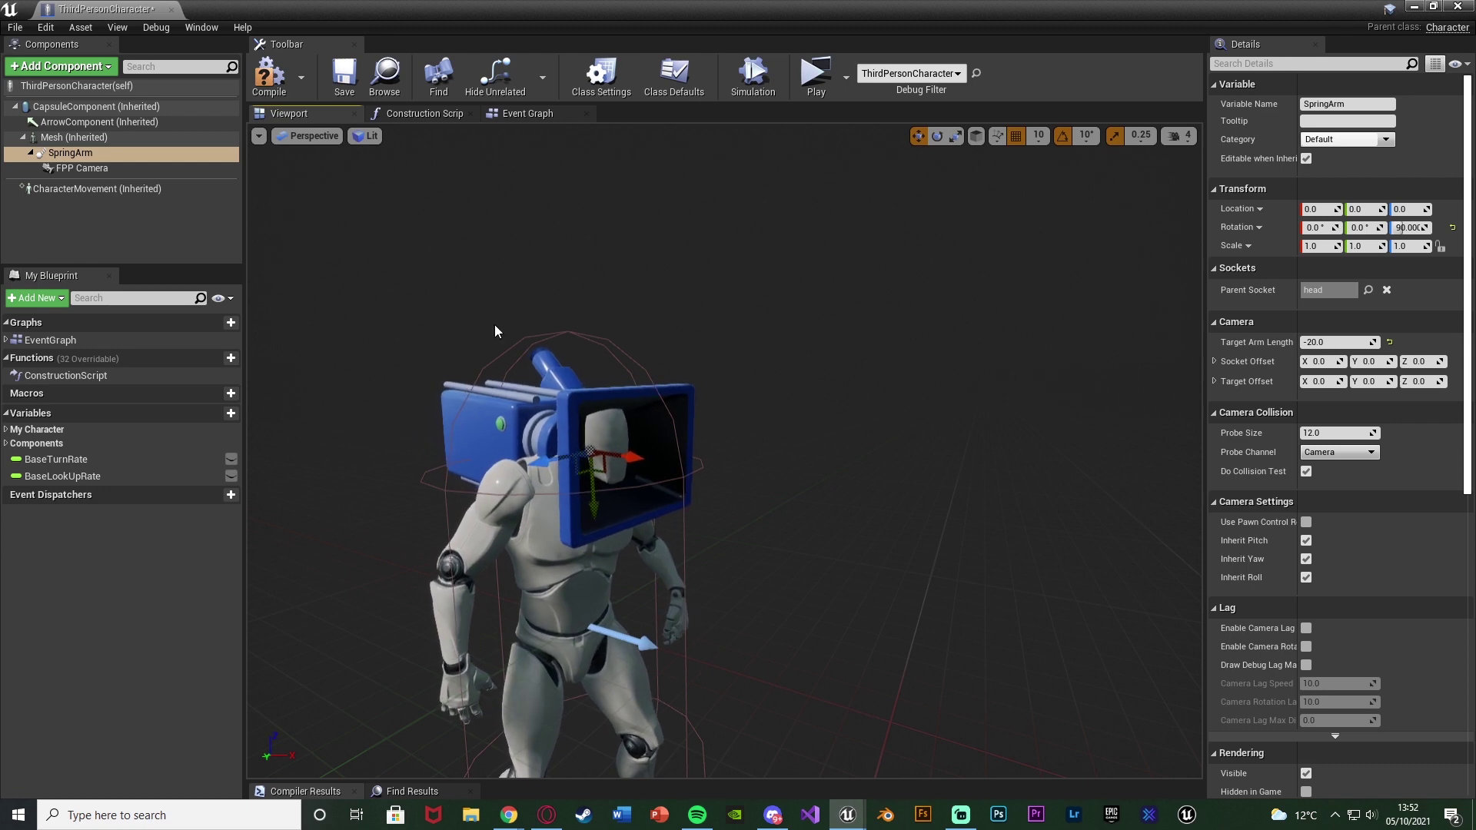
{"action": "scroll", "coordinate": [797, 434], "scroll_direction": "down", "scroll_amount": 2}
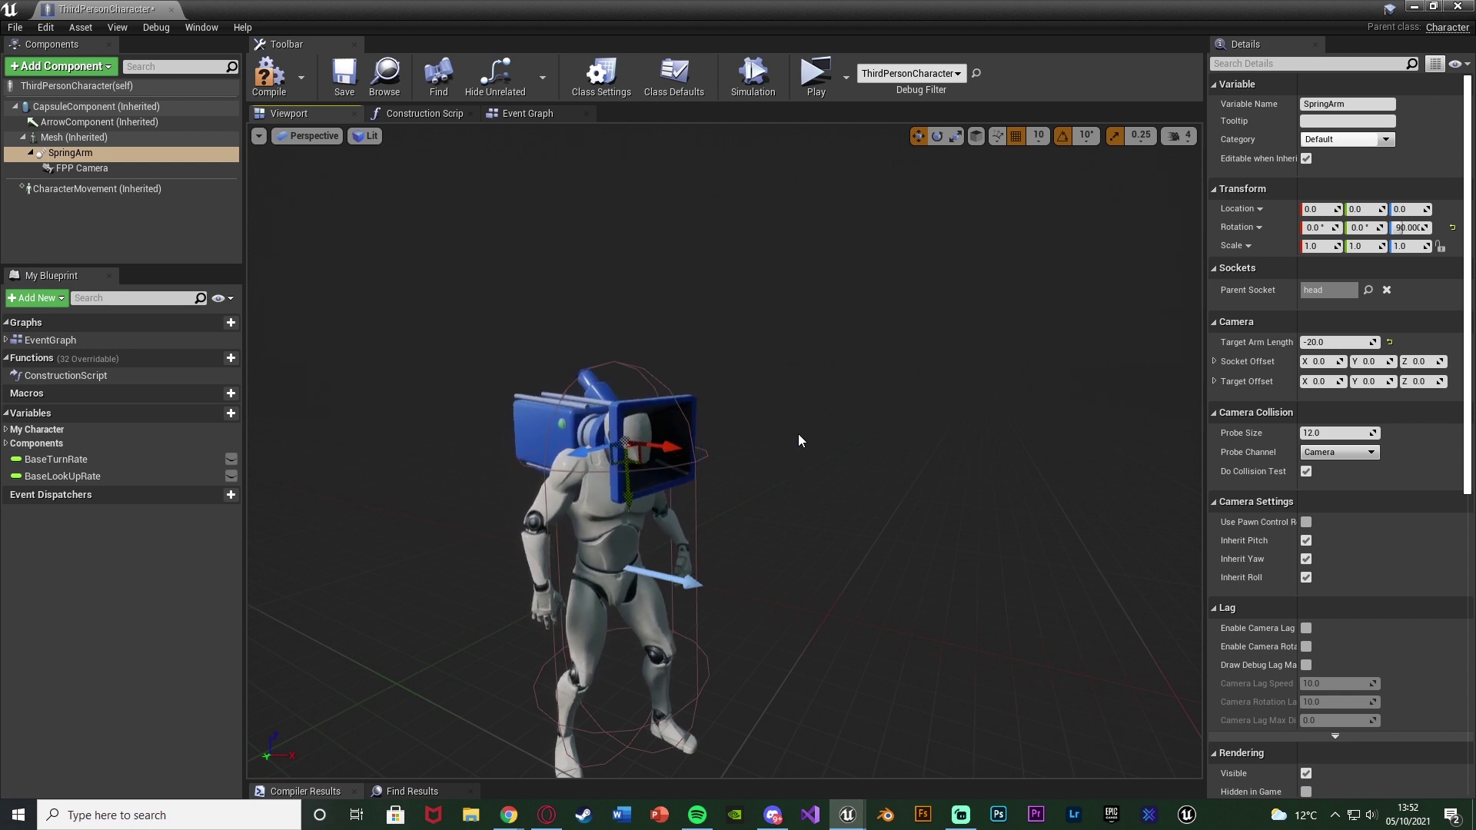
Step: Keep Use Pawn Control Rotation off on the FPP Camera and enable it on the spring arm
{"action": "left_click", "coordinate": [172, 169]}
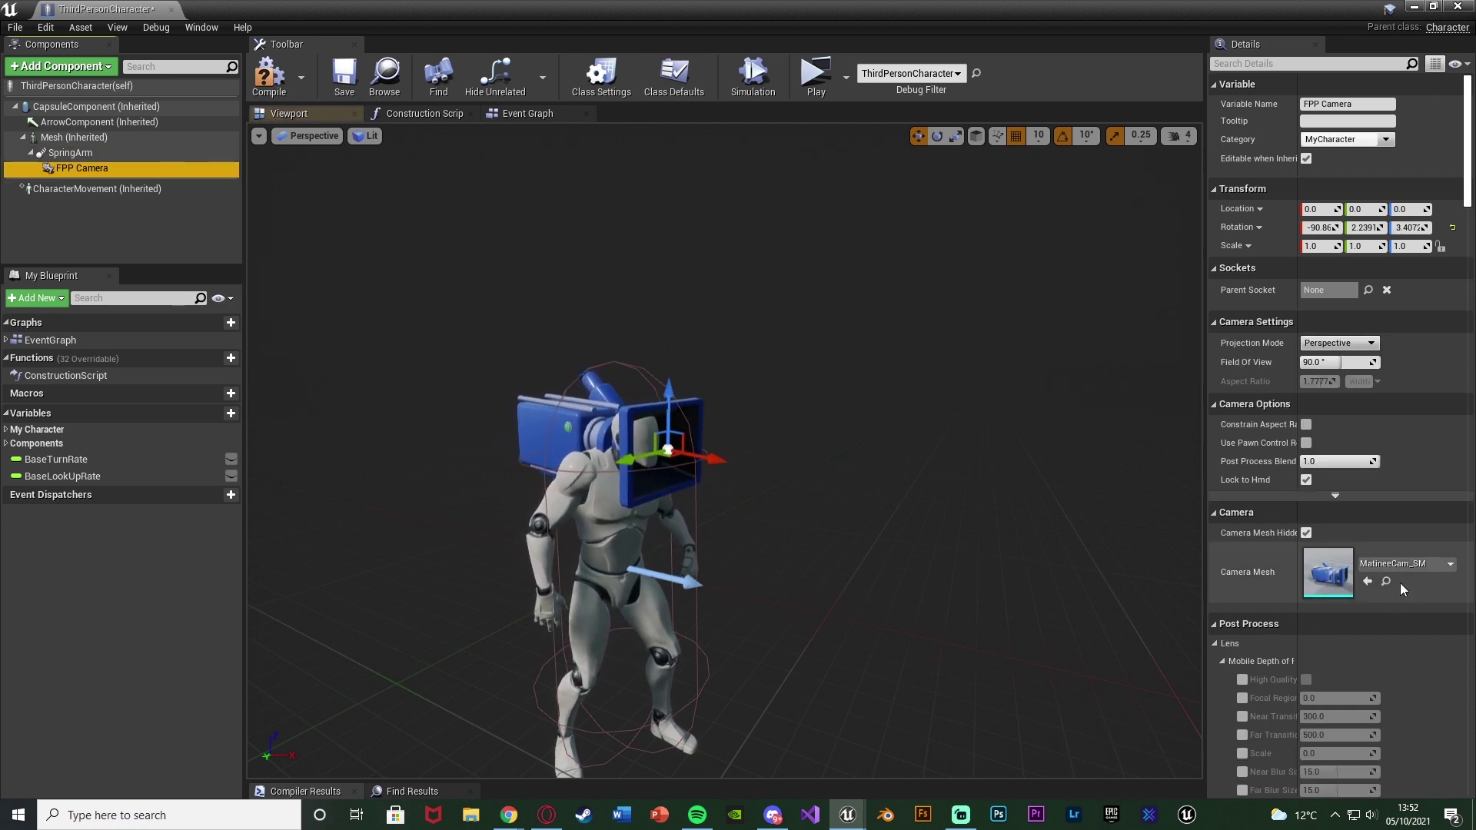
{"action": "left_click", "coordinate": [1305, 441]}
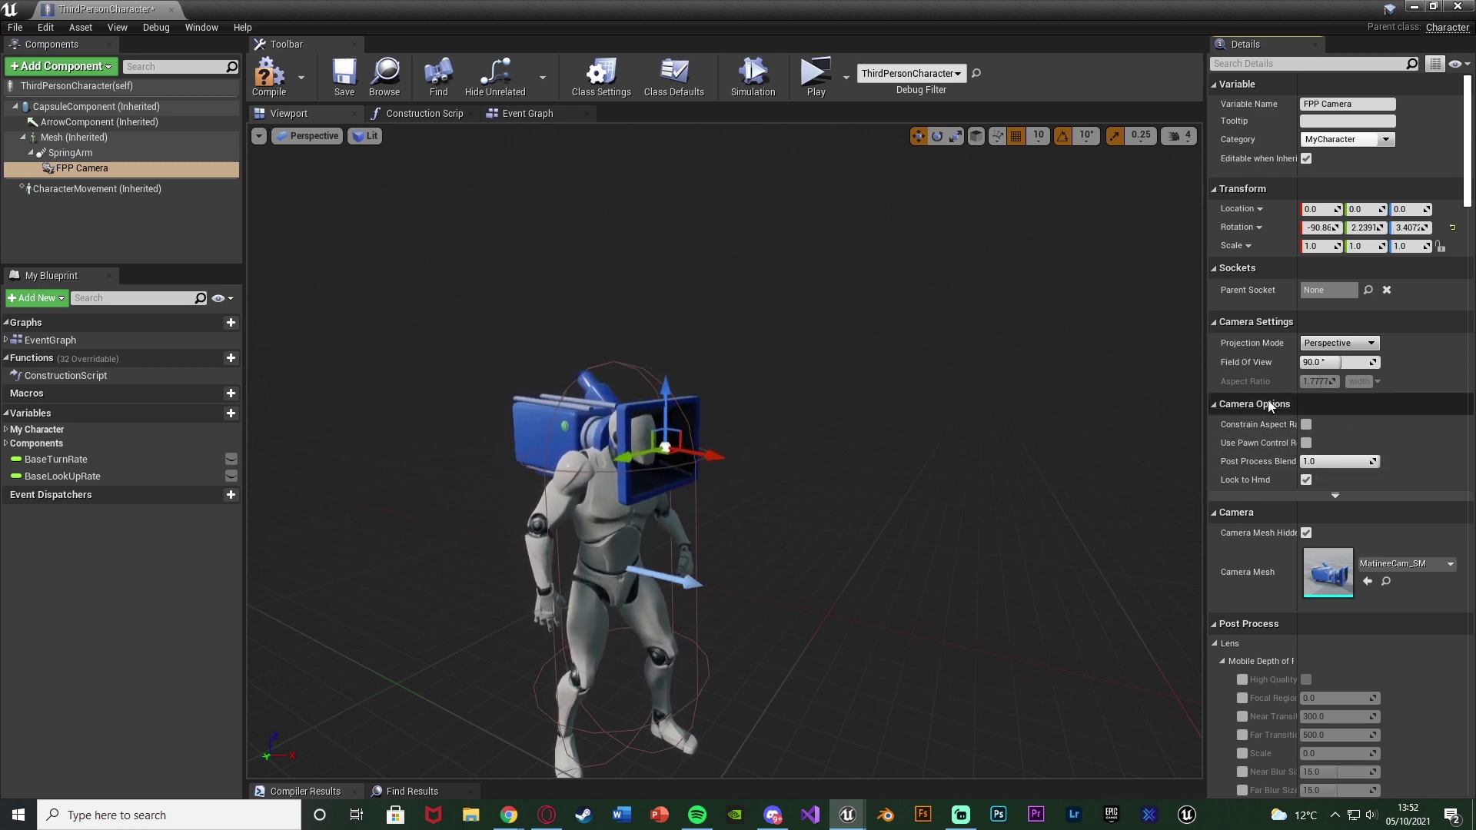
{"action": "left_click", "coordinate": [70, 152]}
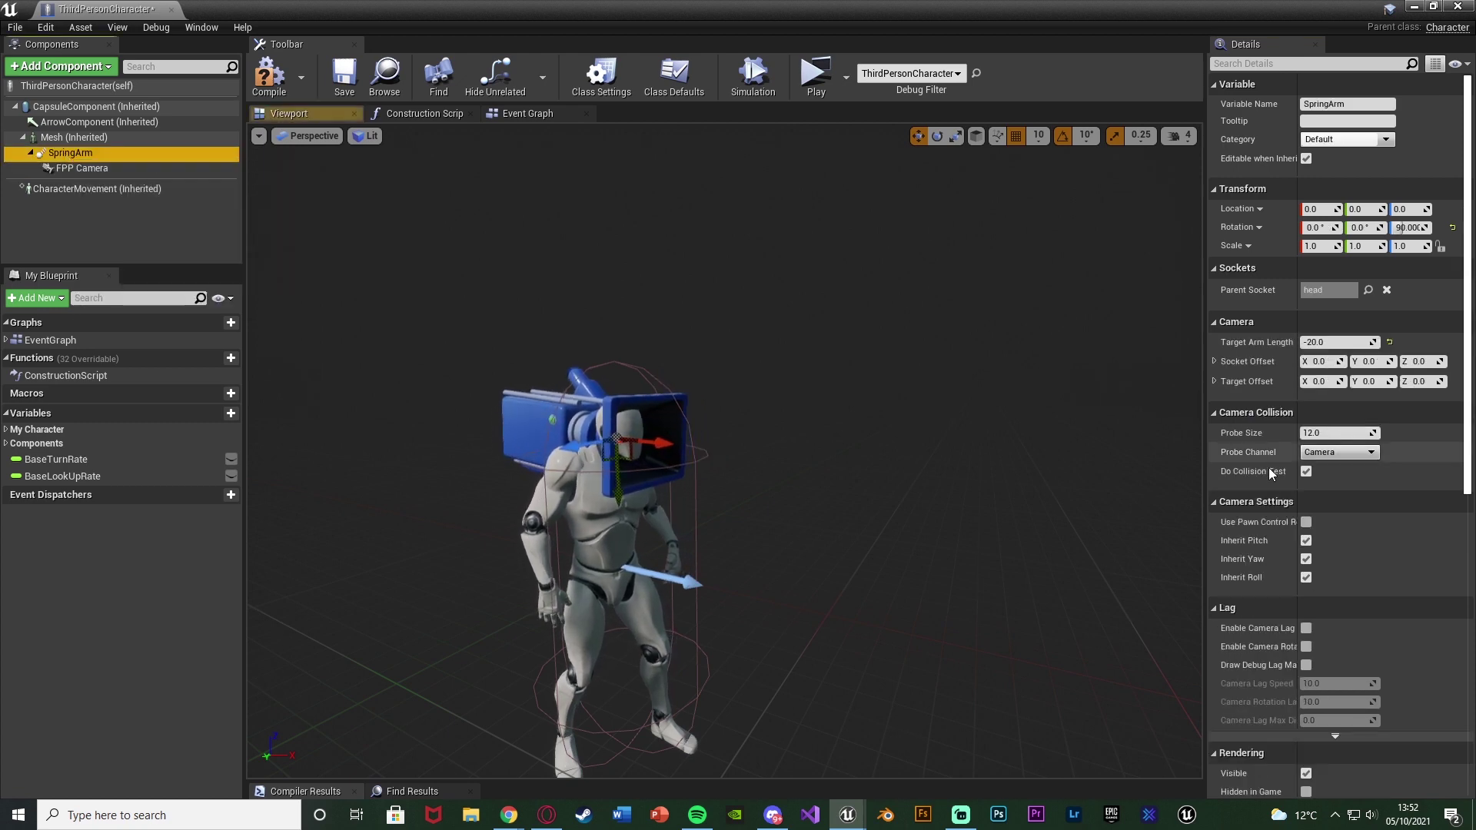
{"action": "left_click", "coordinate": [1308, 523]}
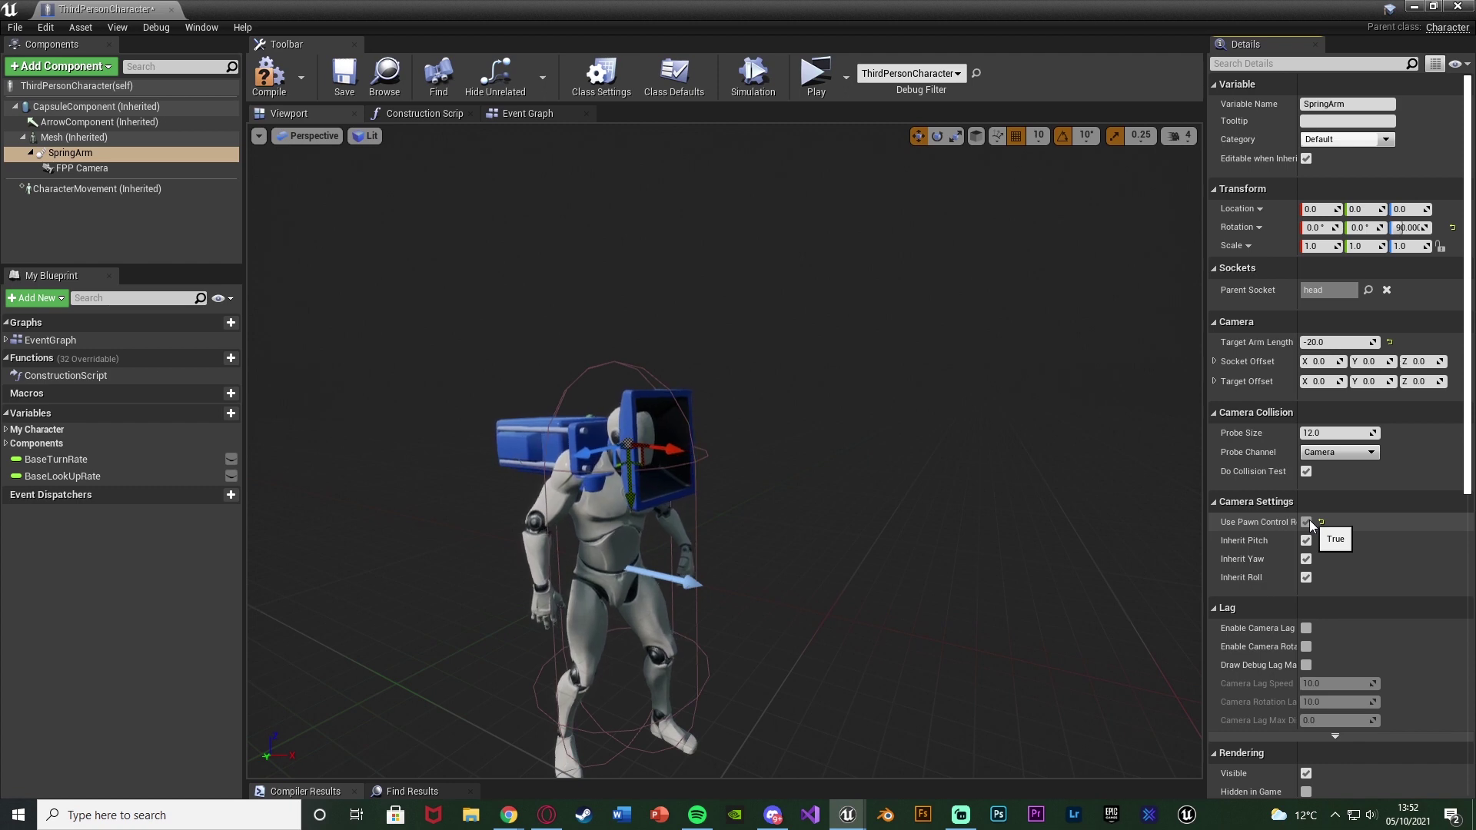
Step: Enable camera rotation lag on the spring arm with a lag speed of 2.0, and compile and save the blueprint
{"action": "scroll", "coordinate": [1317, 517], "scroll_direction": "down", "scroll_amount": 5}
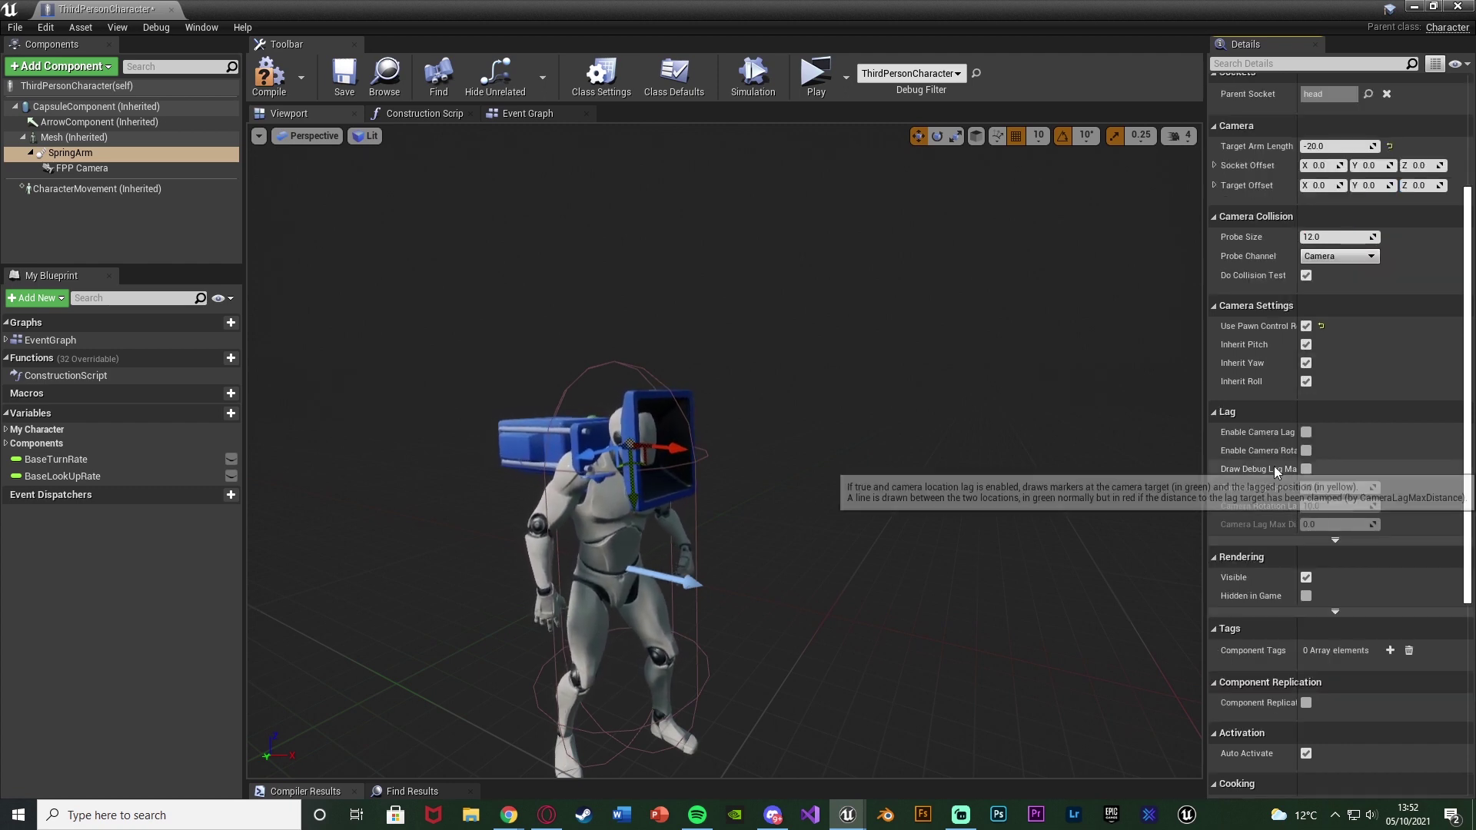
{"action": "left_click", "coordinate": [1307, 450]}
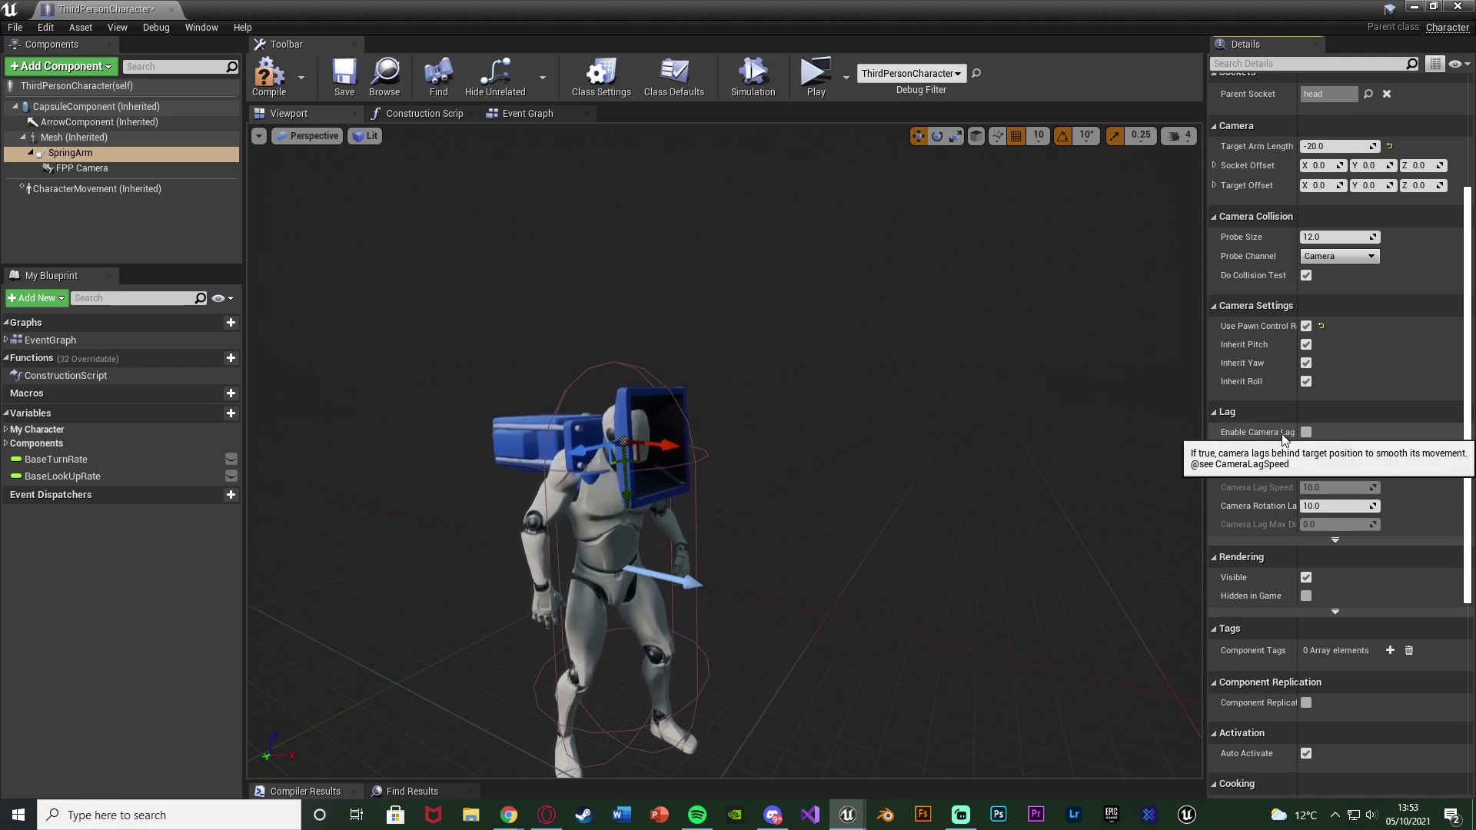
{"action": "left_click", "coordinate": [1316, 505]}
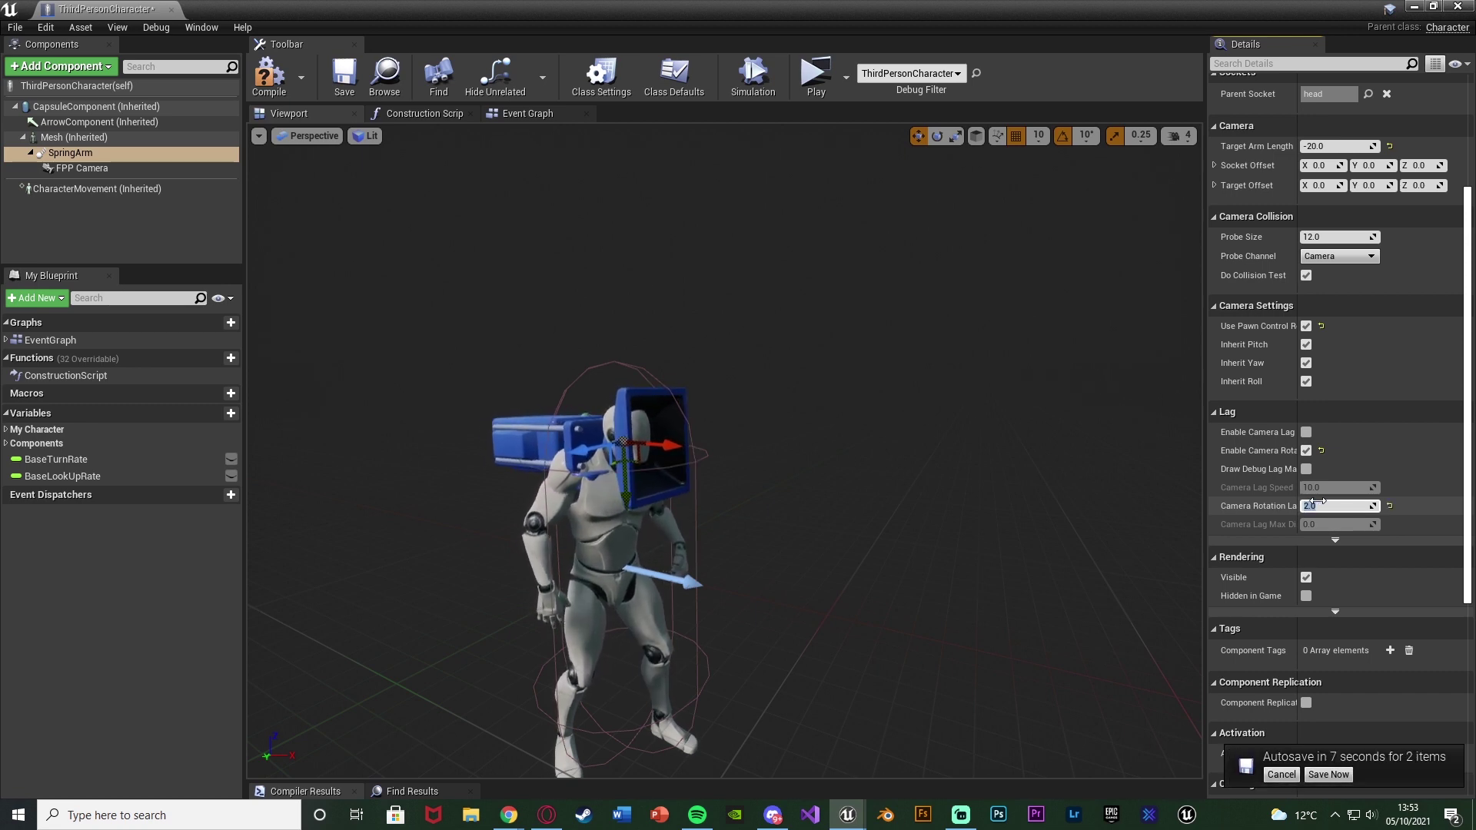
{"action": "key", "text": "Return"}
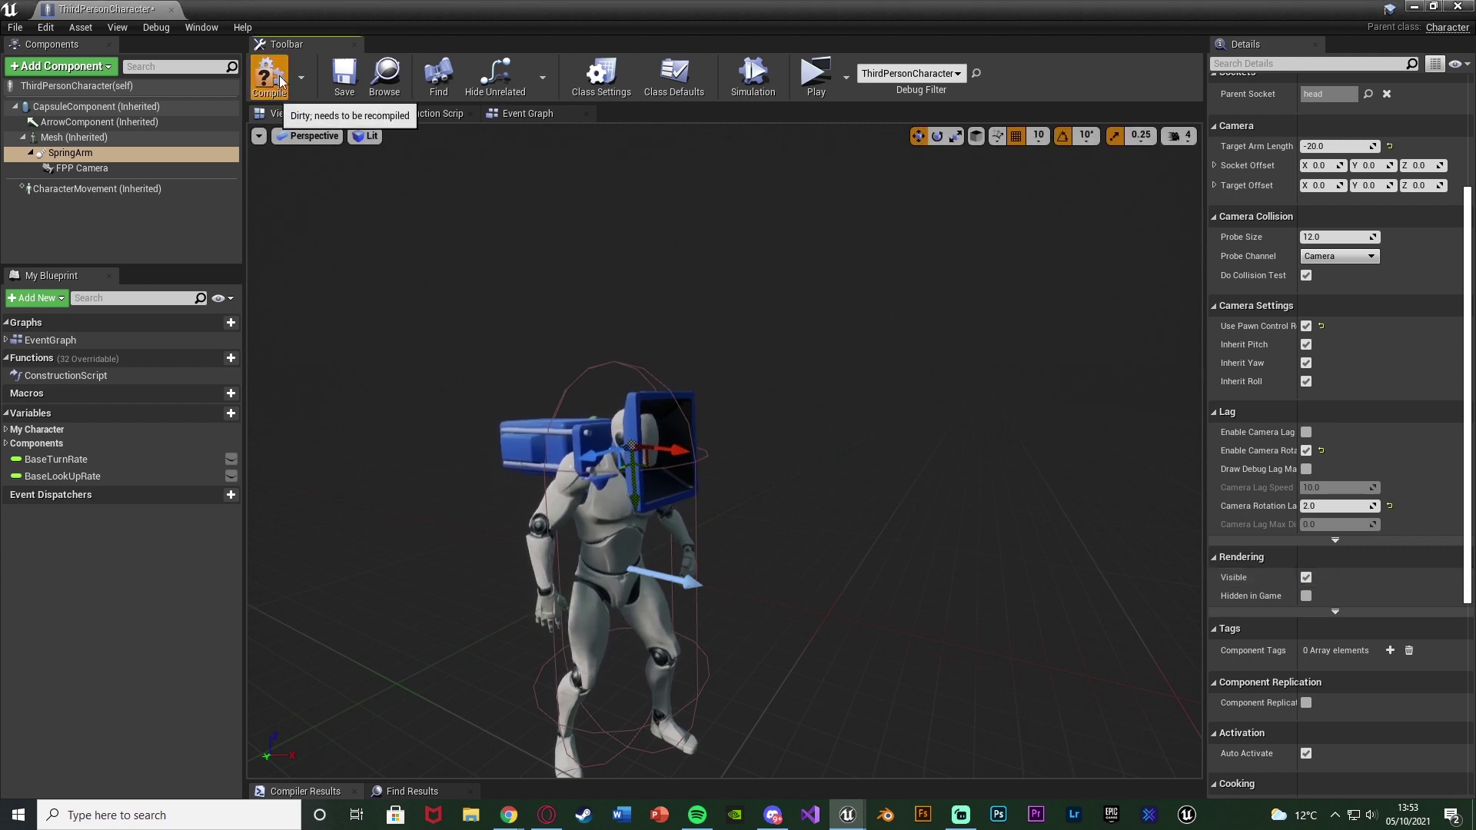
{"action": "left_click", "coordinate": [347, 74]}
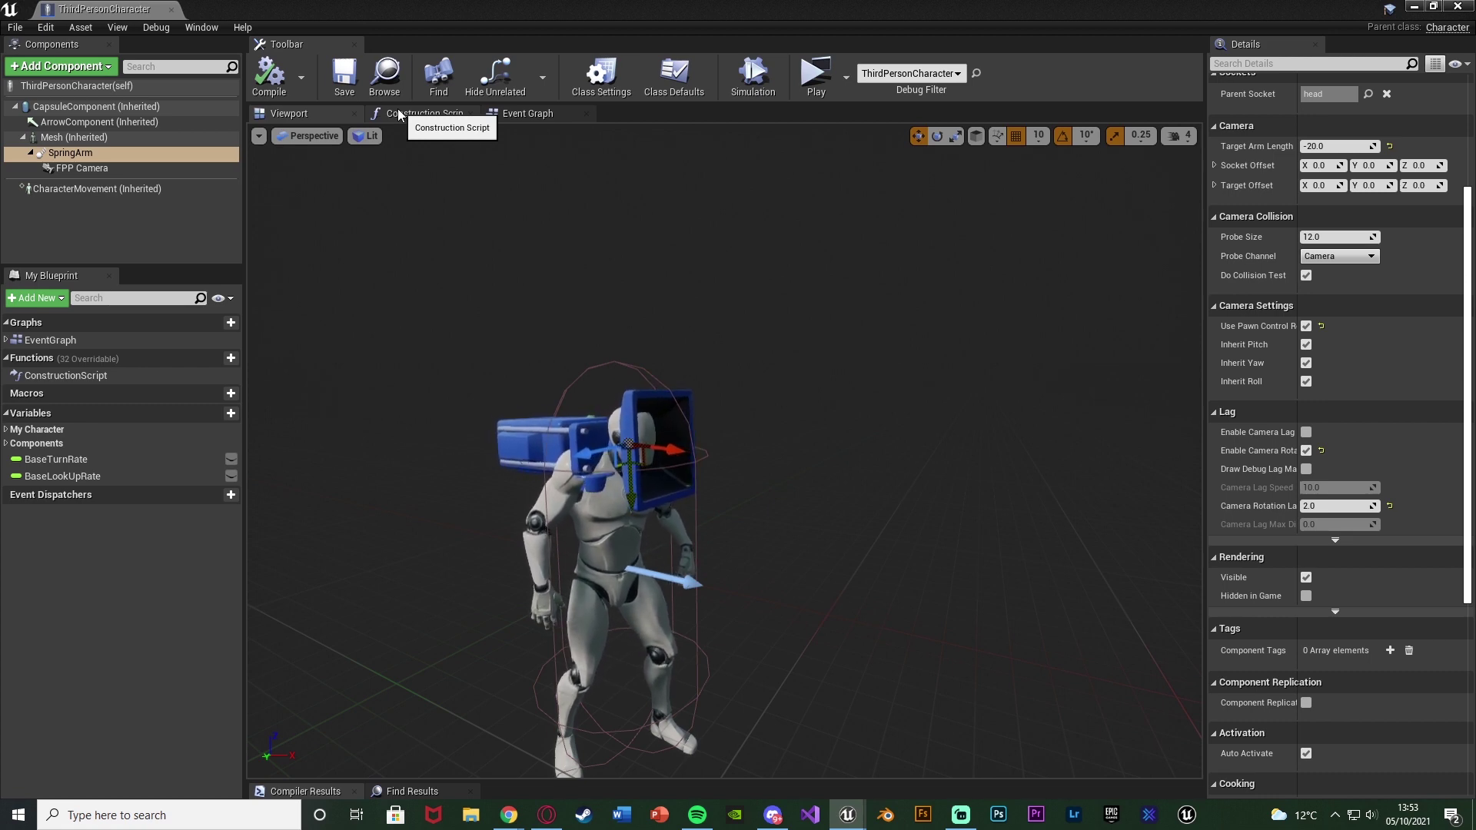
Step: Add a Spot Light component to the character and raise its intensity to about 90,000
{"action": "left_click", "coordinate": [174, 236]}
{"action": "left_click", "coordinate": [100, 67]}
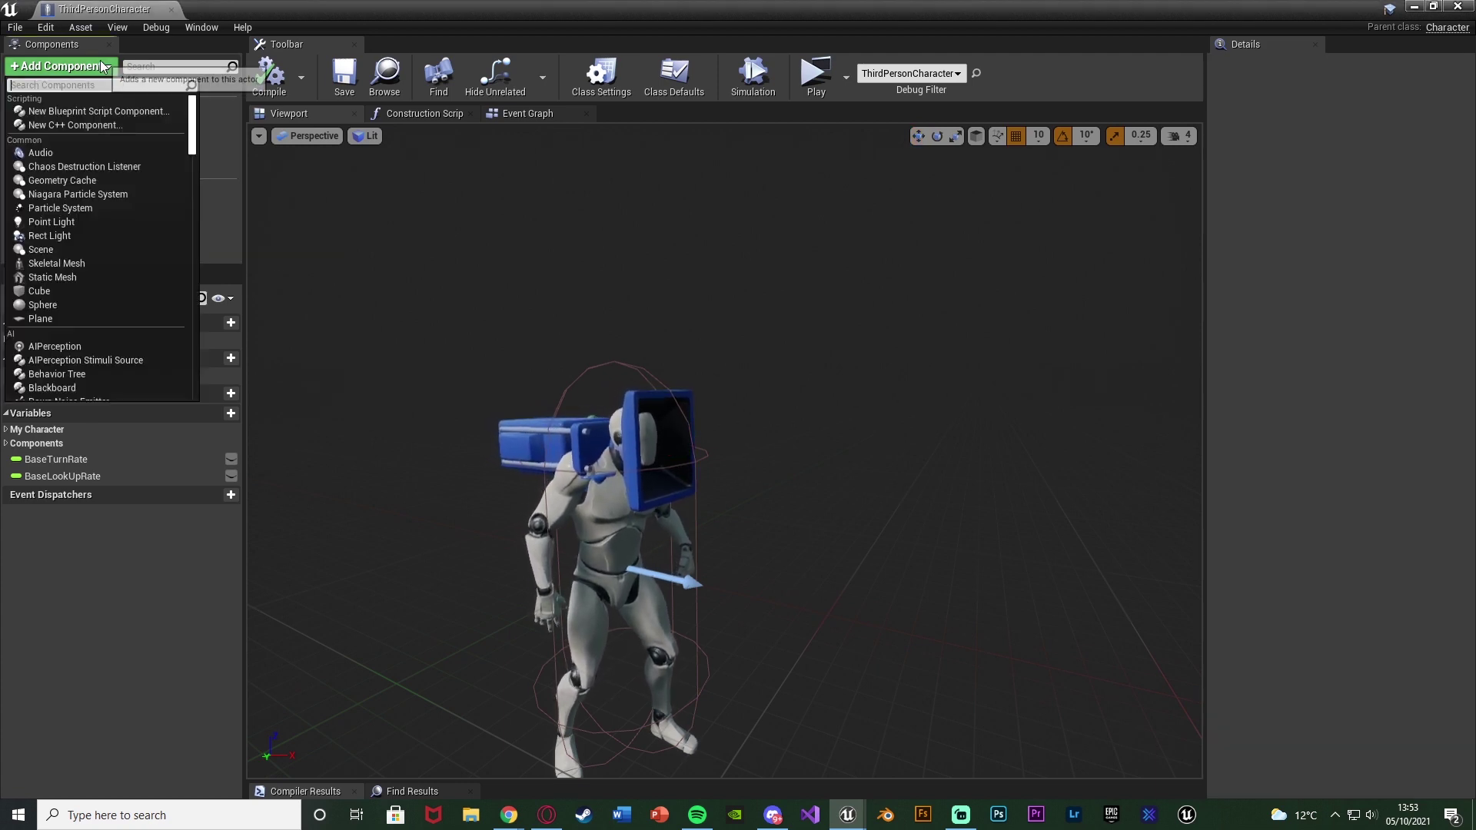
{"action": "type", "text": "spot"}
{"action": "key", "text": "Return"}
{"action": "key", "text": "Return"}
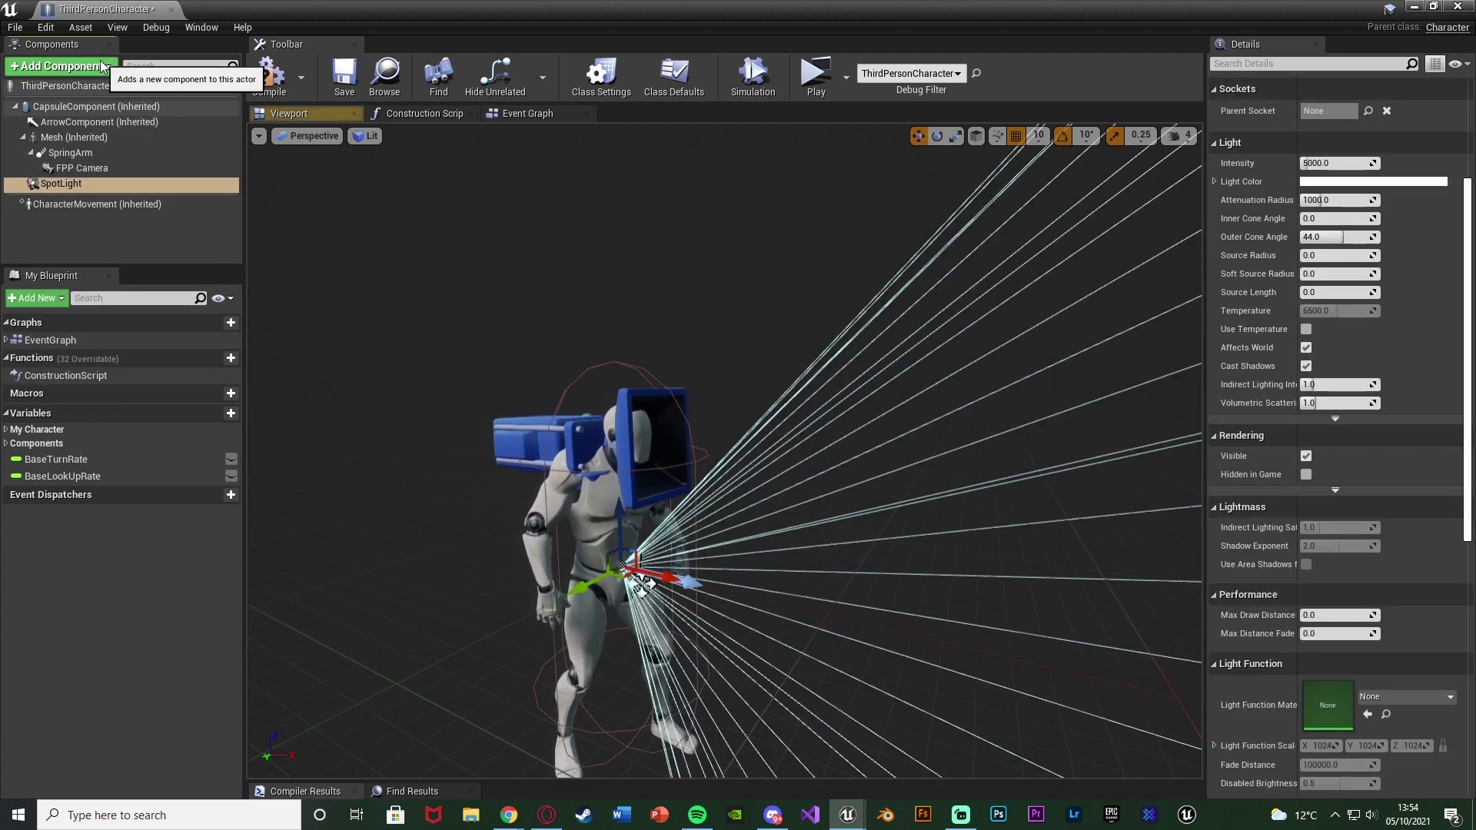
{"action": "scroll", "coordinate": [1263, 522], "scroll_direction": "up", "scroll_amount": 7}
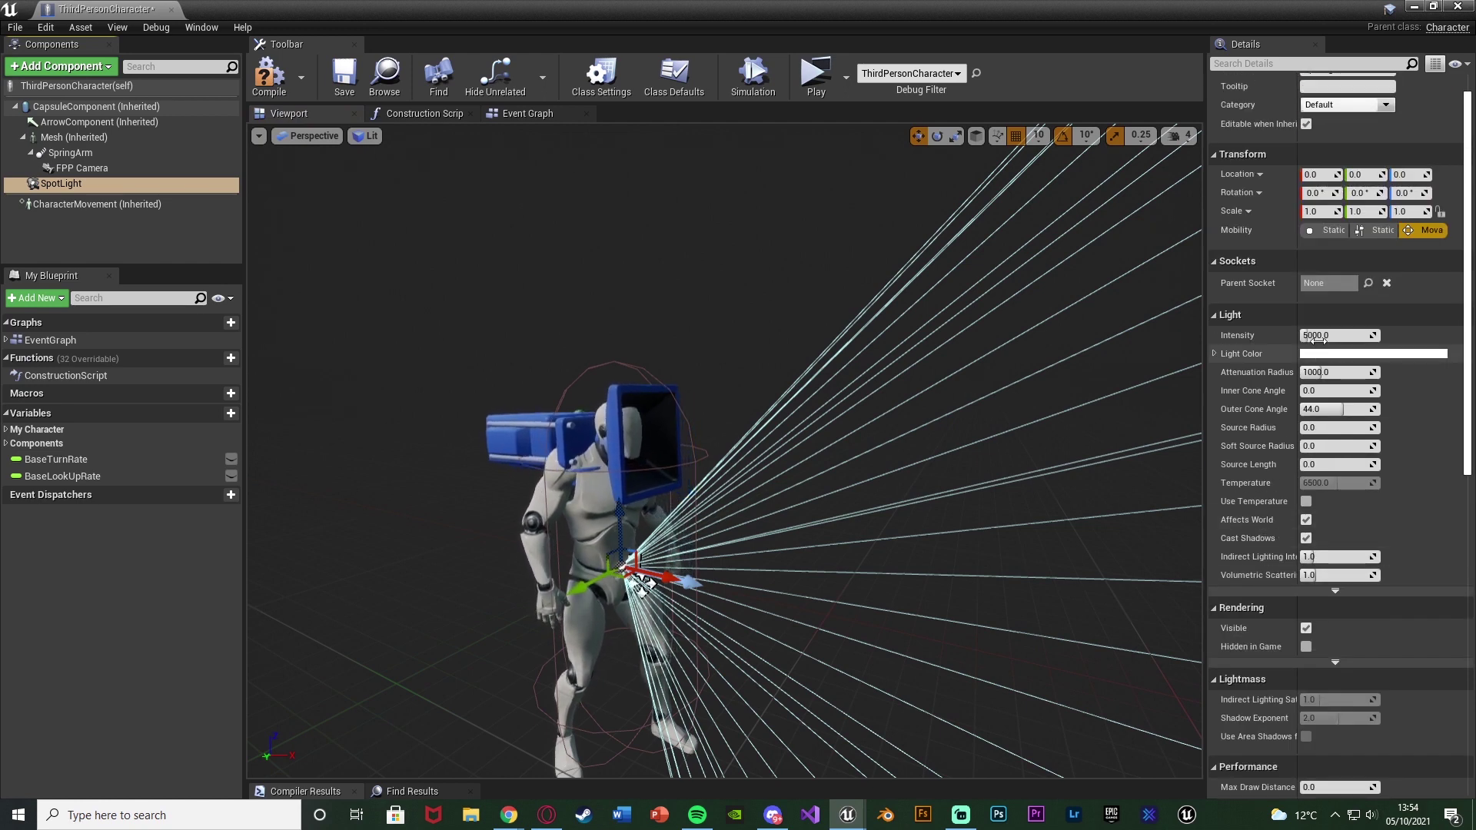
{"action": "left_click_drag", "start_coordinate": [1326, 335], "coordinate": [1379, 336]}
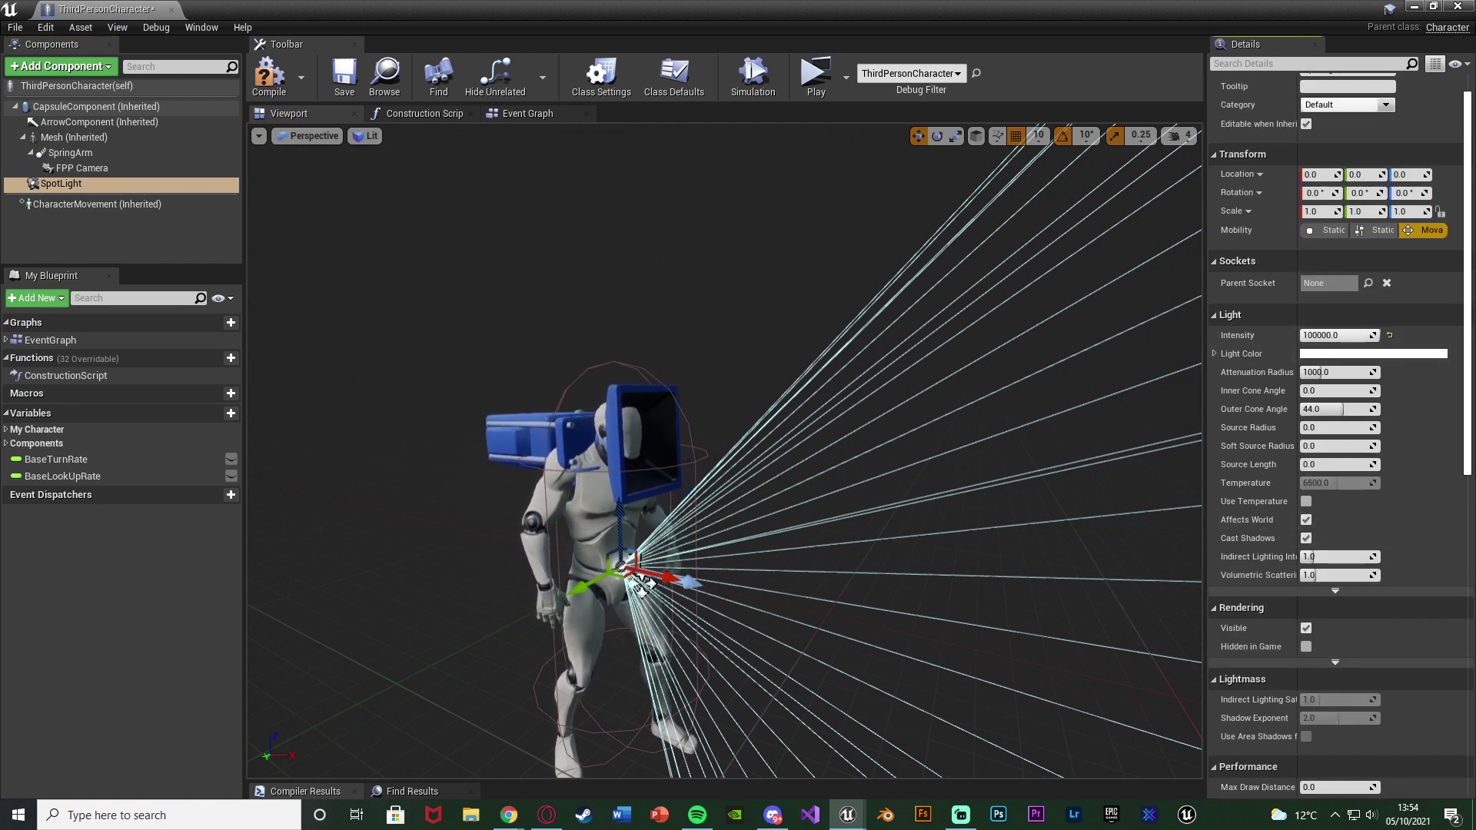
Step: Rotate the FPP Camera in the viewport to adjust its roll at the character's head
{"action": "left_click", "coordinate": [568, 421]}
{"action": "key", "text": "e"}
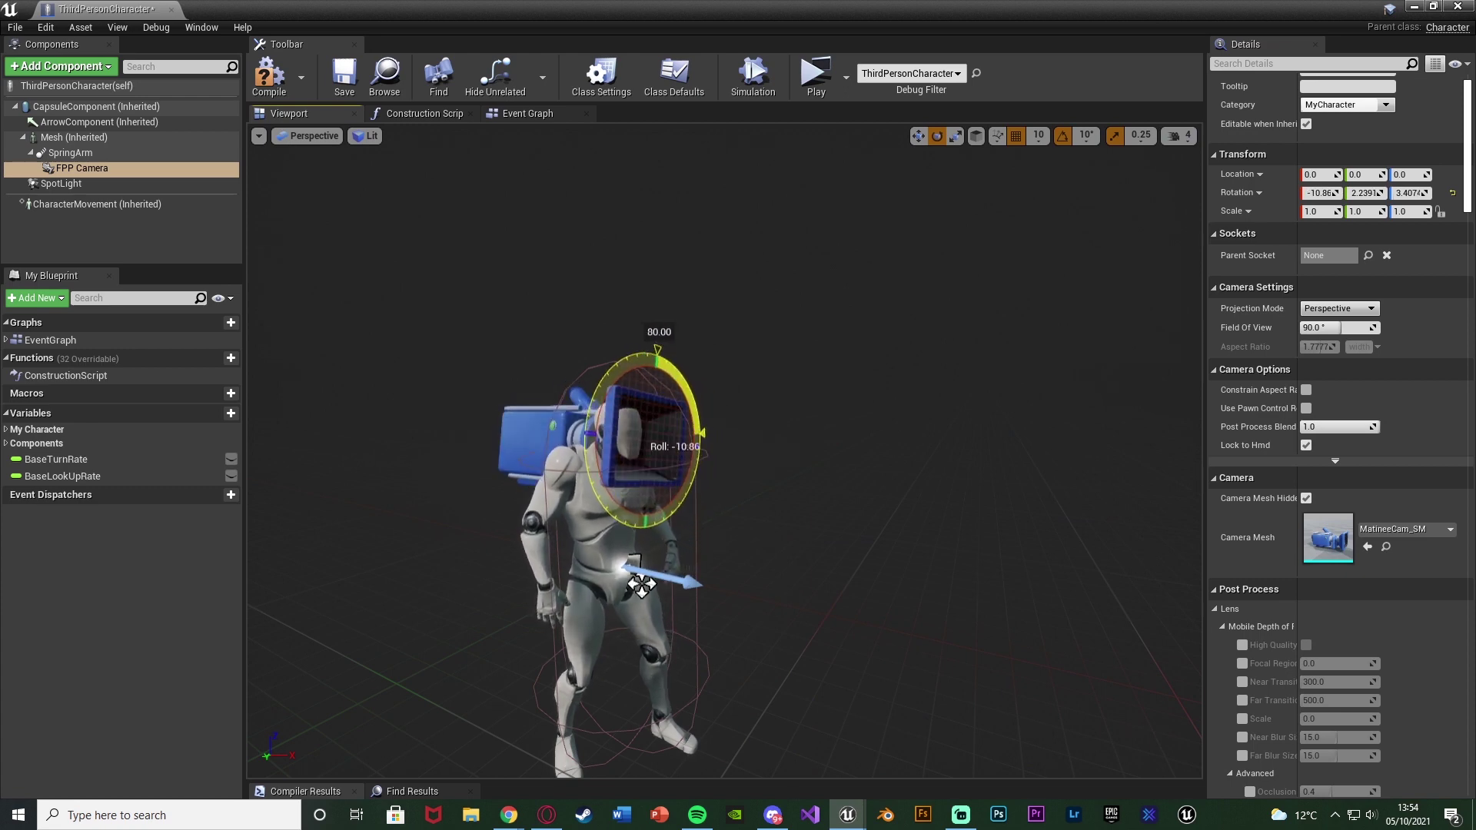
{"action": "key", "text": "w"}
Step: Move the Spot Light to X 20, Z 60 in front of the face, parent it to the Mesh, and save
{"action": "left_click", "coordinate": [87, 184]}
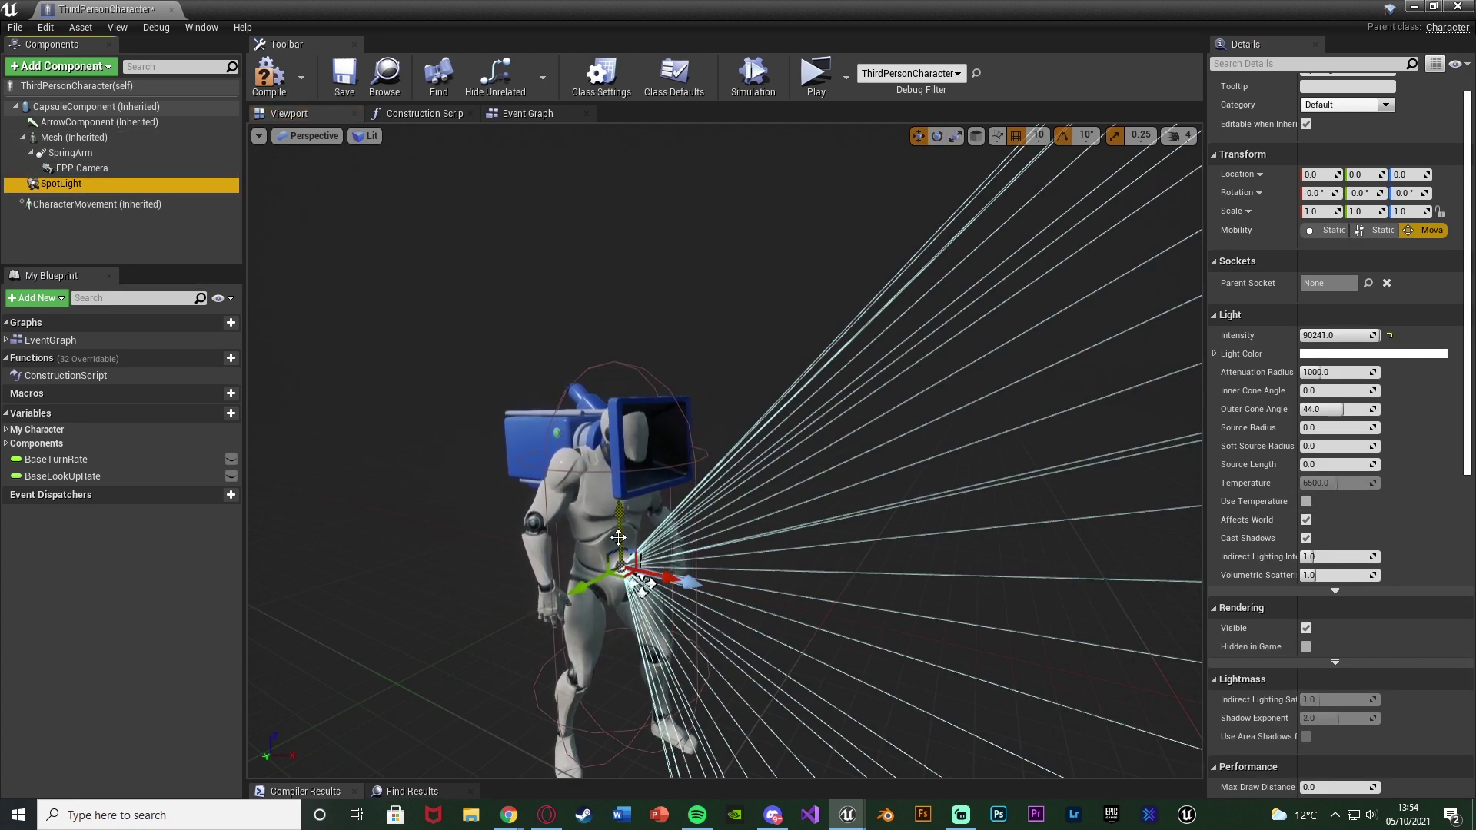
{"action": "left_click_drag", "start_coordinate": [616, 530], "coordinate": [605, 400]}
{"action": "left_click_drag", "start_coordinate": [662, 442], "coordinate": [698, 449]}
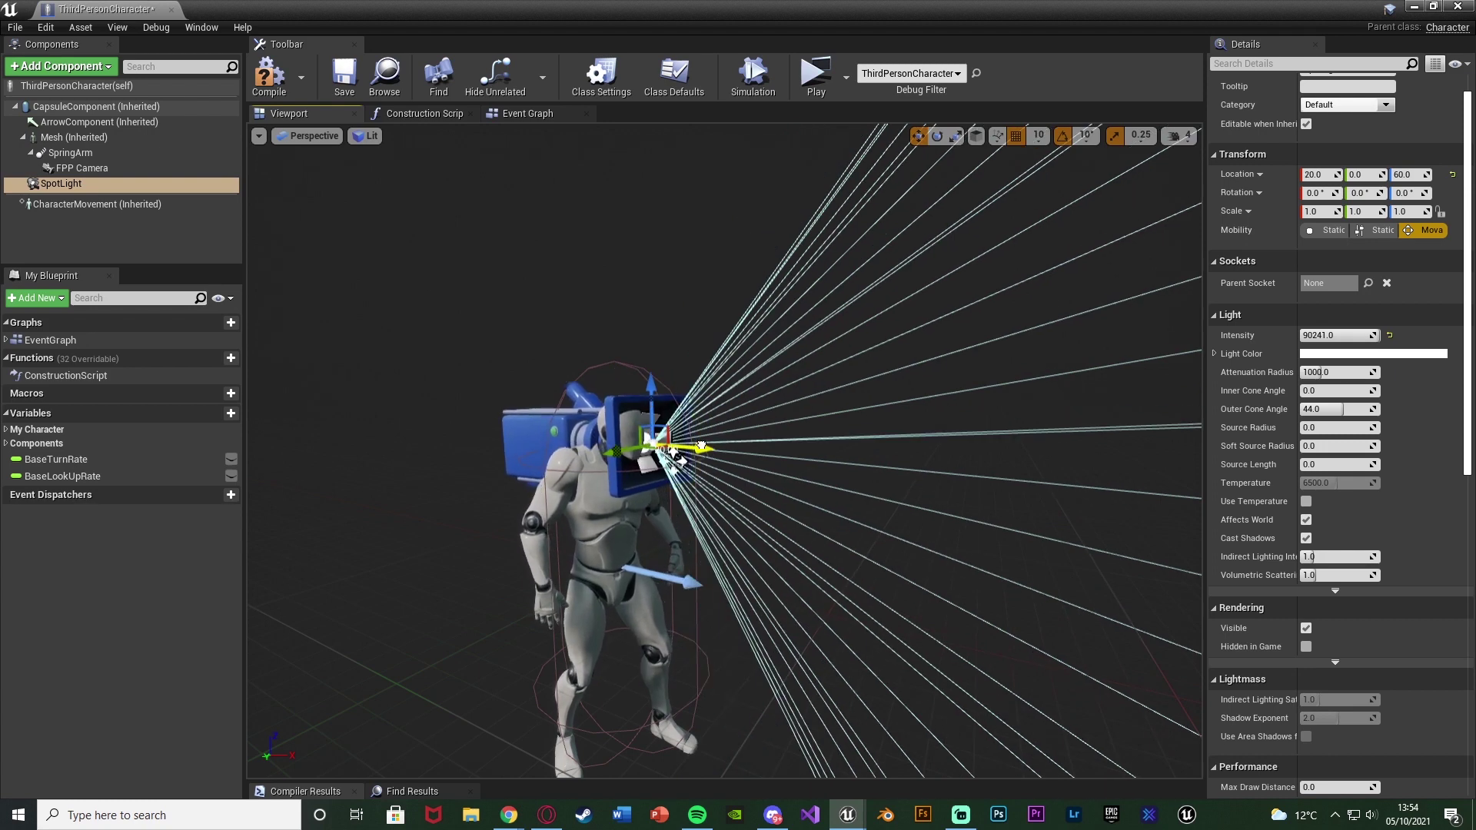
{"action": "left_click_drag", "start_coordinate": [77, 184], "coordinate": [85, 142]}
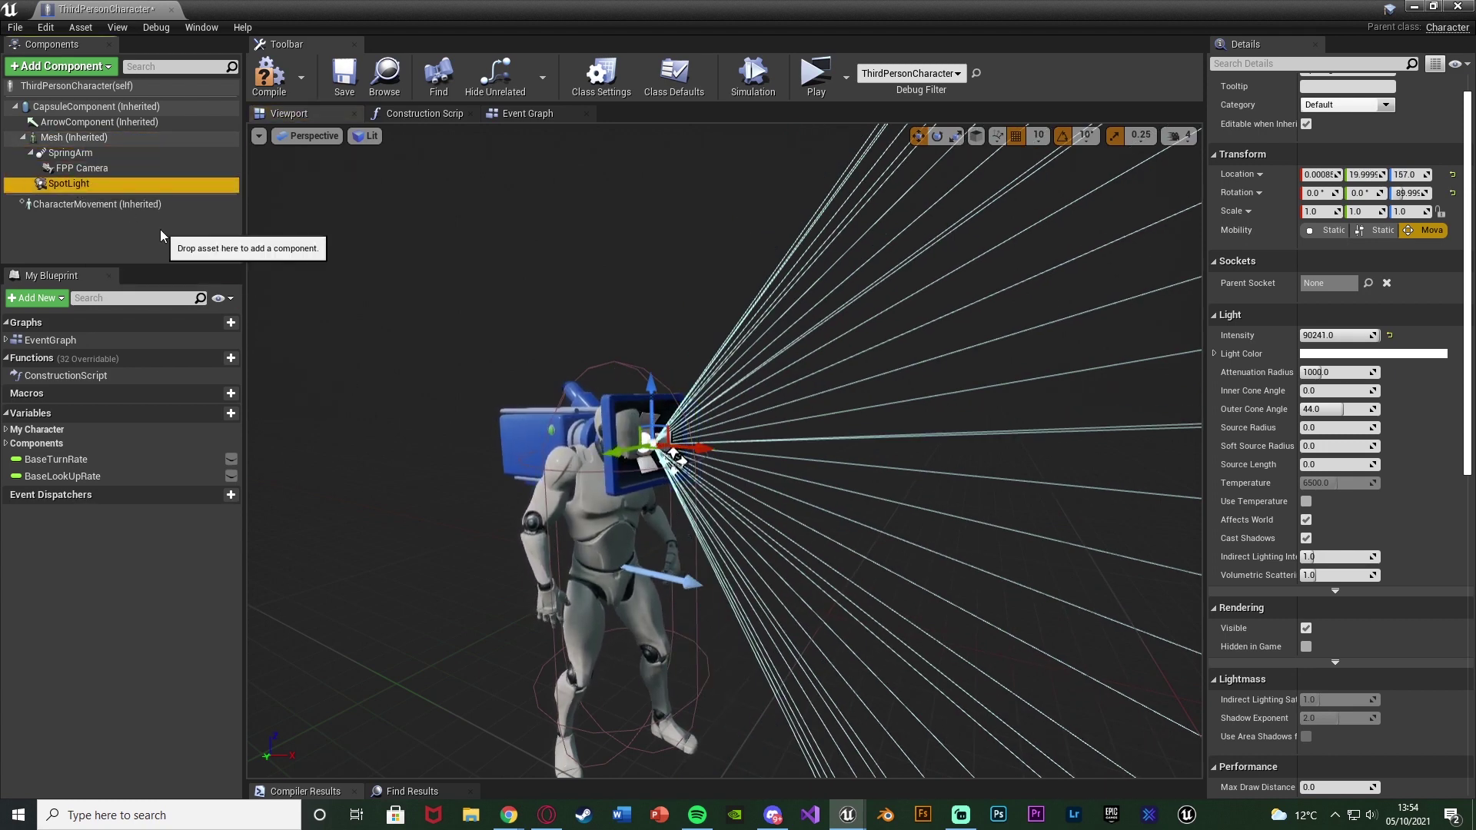
{"action": "left_click", "coordinate": [344, 75]}
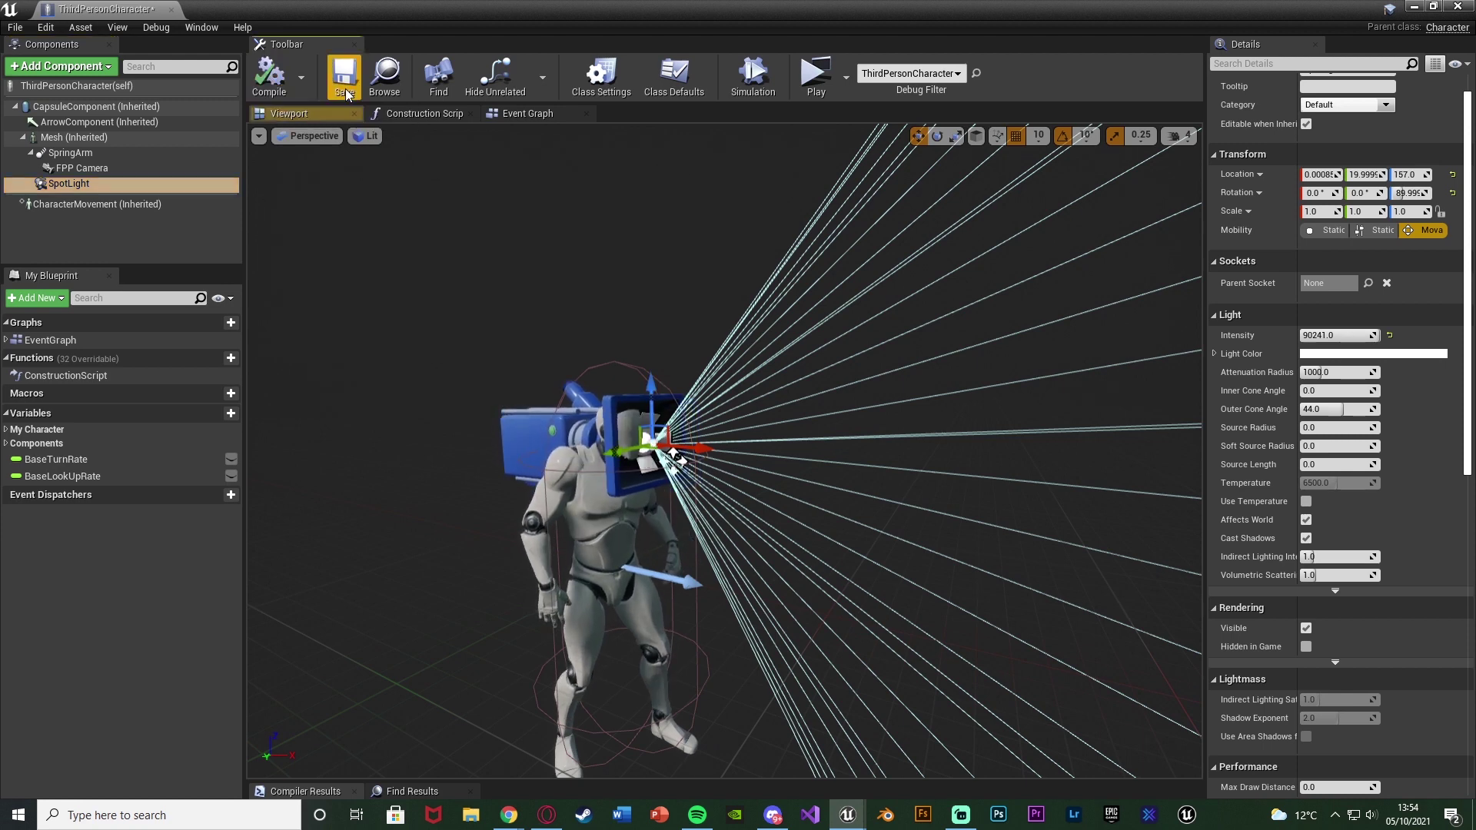
Step: Add an Event Tick node to the blueprint's Event Graph
{"action": "left_click", "coordinate": [513, 119]}
{"action": "right_click", "coordinate": [537, 292]}
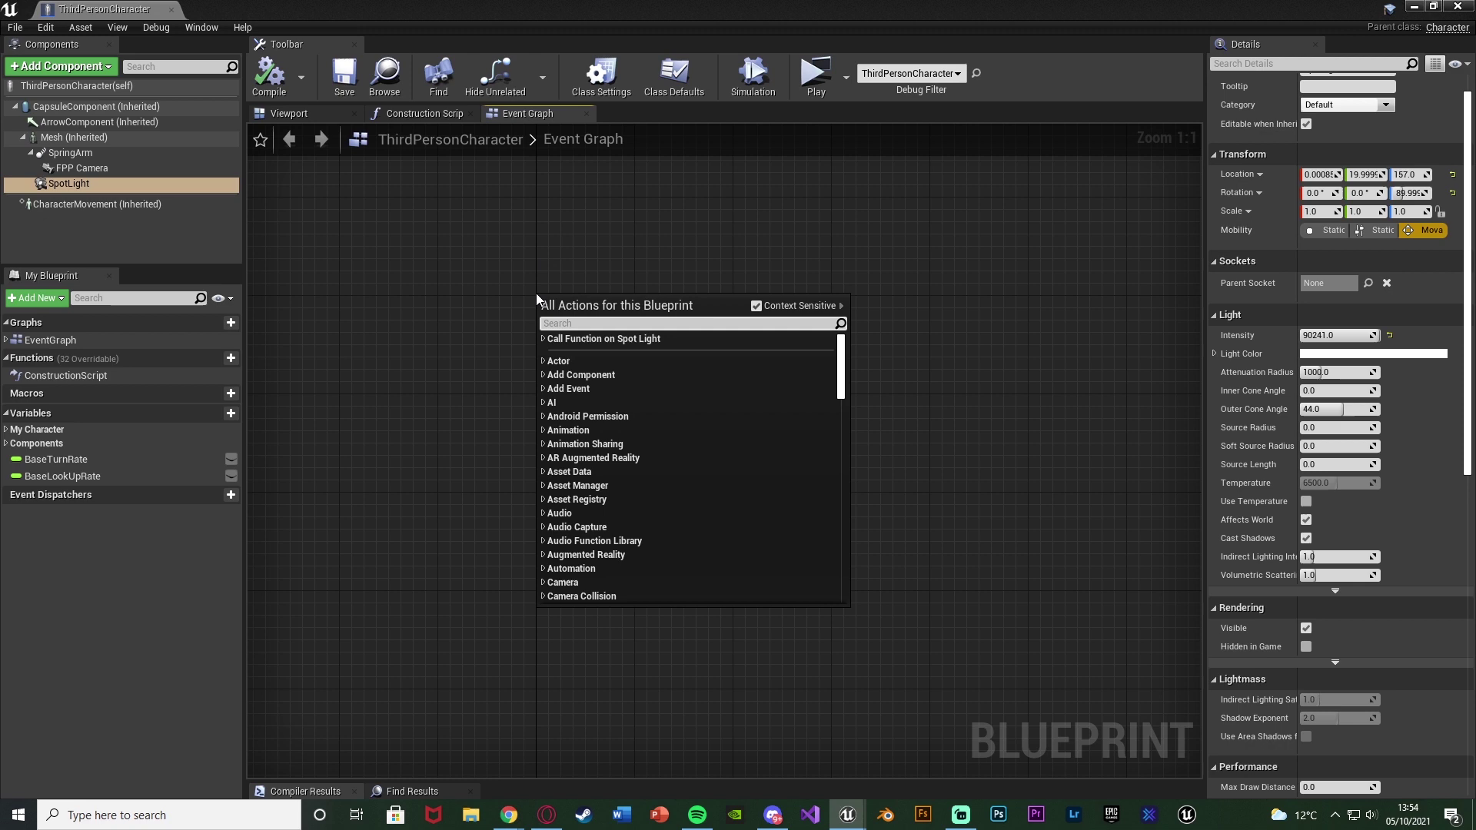
{"action": "type", "text": "event tick"}
{"action": "key", "text": "Return"}
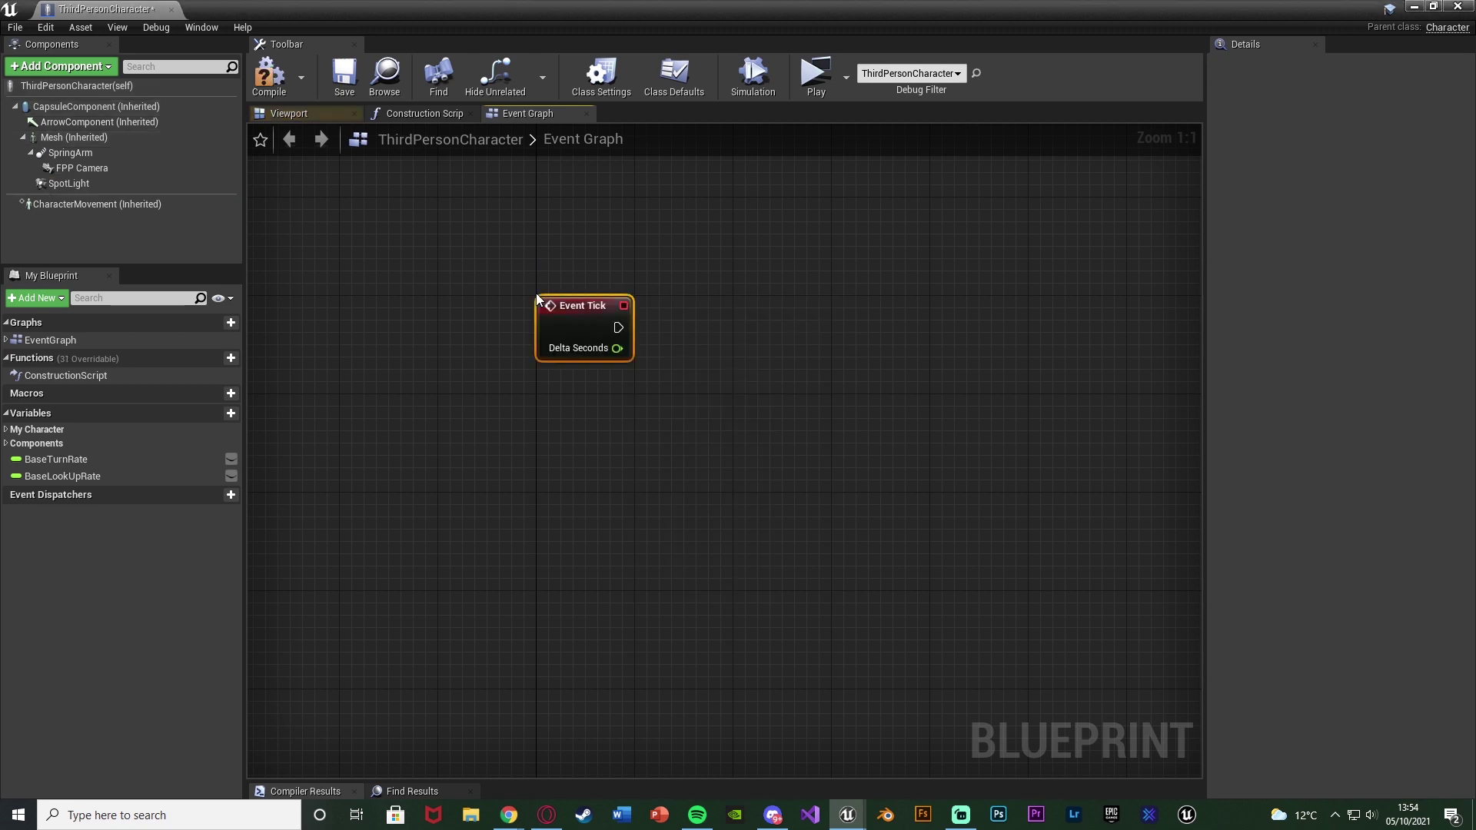
{"action": "right_click_drag", "start_coordinate": [555, 330], "coordinate": [543, 366]}
{"action": "left_click", "coordinate": [672, 369]}
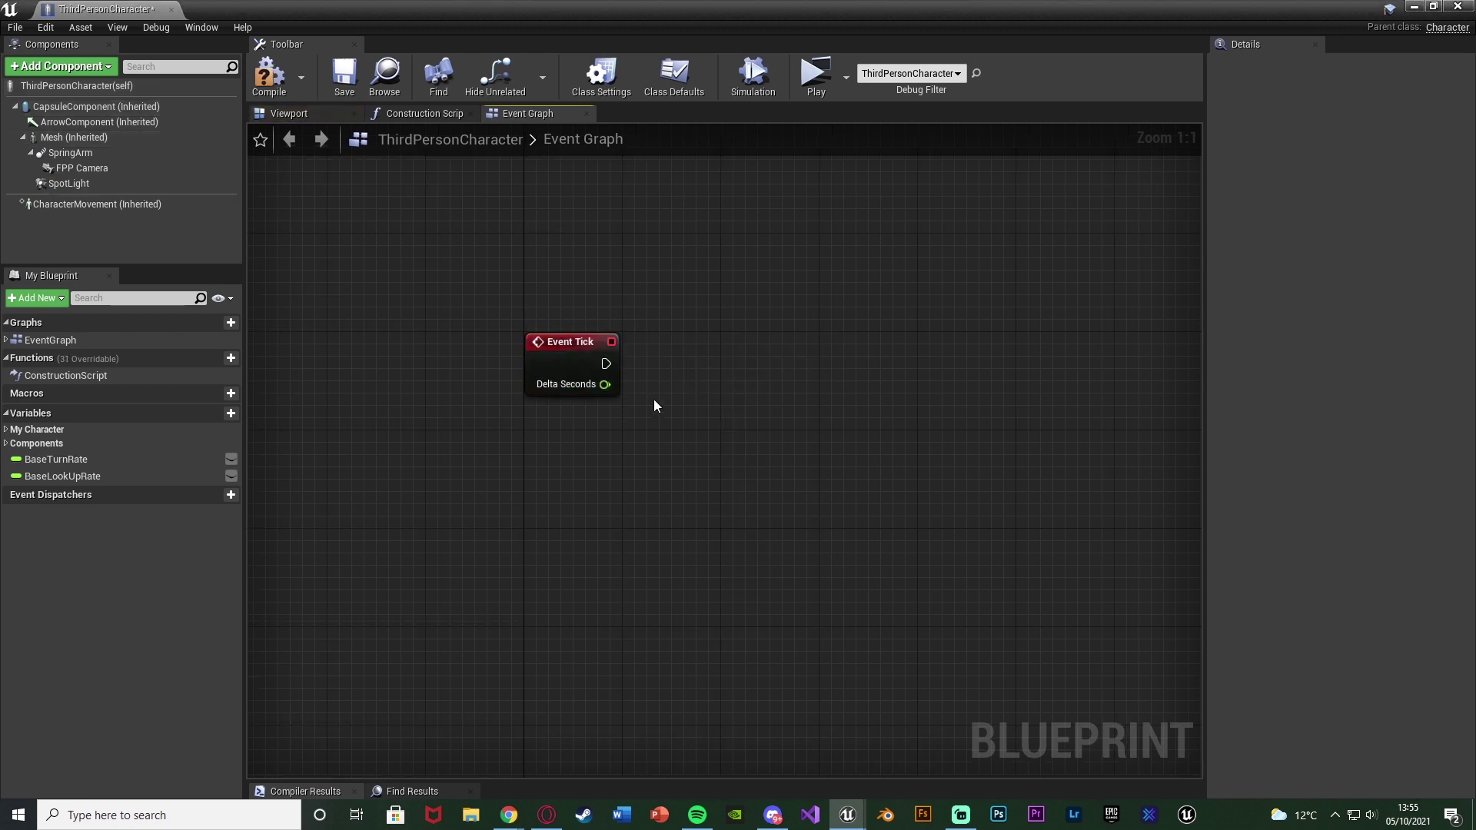
{"action": "right_click_drag", "start_coordinate": [654, 399], "coordinate": [646, 412]}
Step: Add a SetWorldRotation node targeting the Spot Light, run it from Event Tick, and align it beside the event
{"action": "left_click_drag", "start_coordinate": [122, 189], "coordinate": [675, 398]}
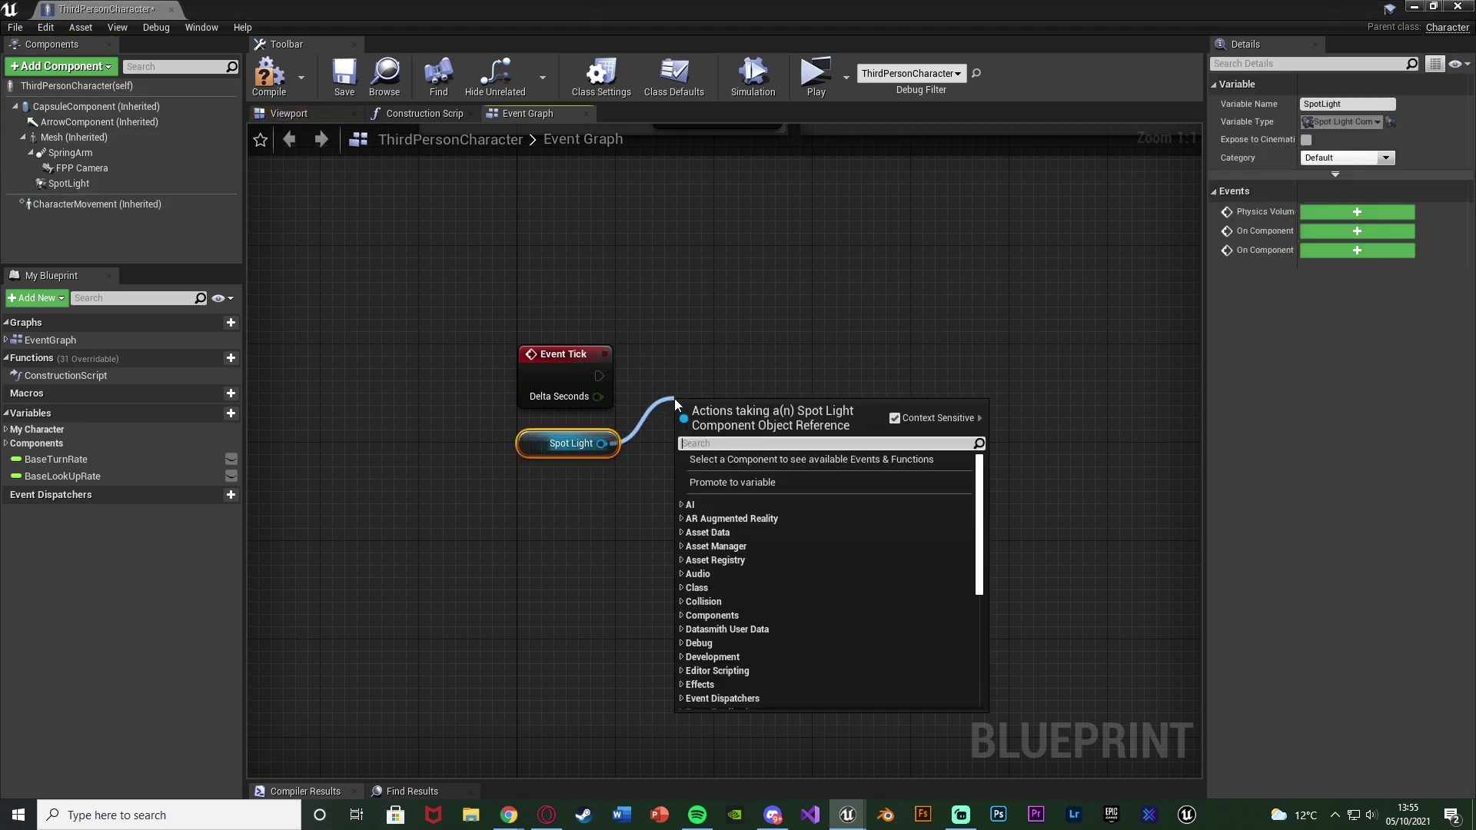
{"action": "type", "text": "set world"}
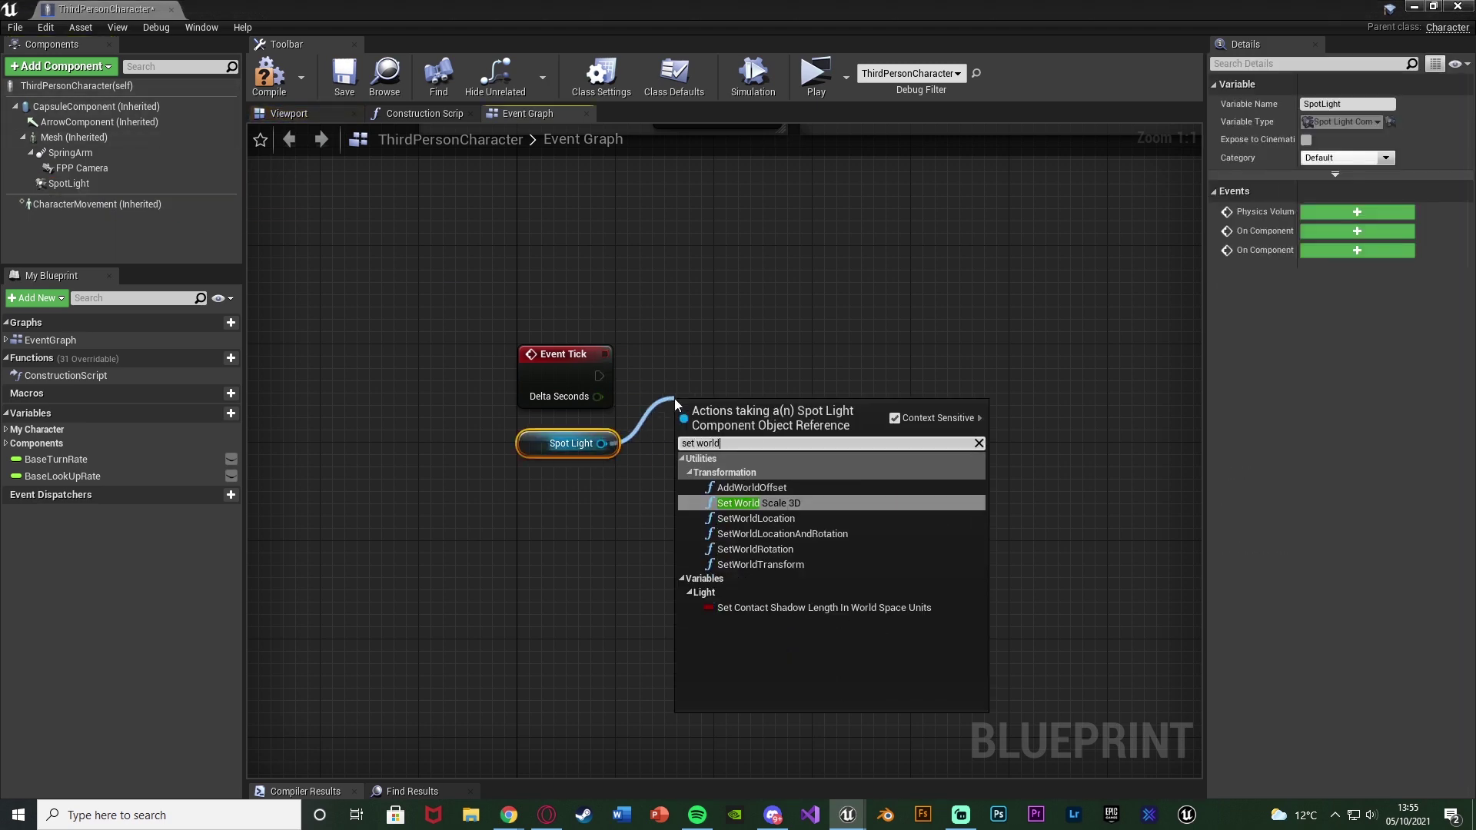
{"action": "type", "text": " ro"}
{"action": "key", "text": "Return"}
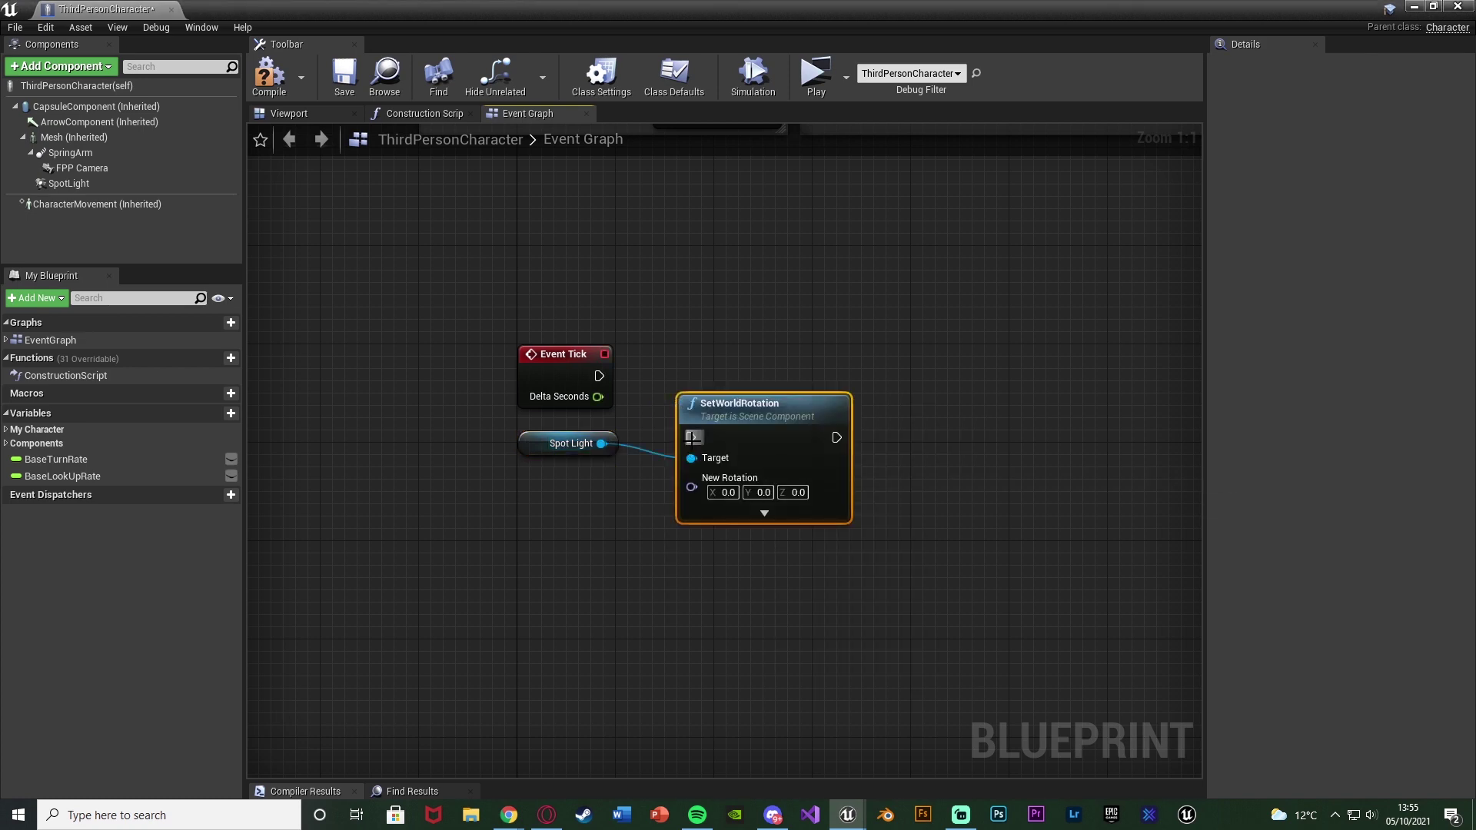
{"action": "left_click_drag", "start_coordinate": [691, 438], "coordinate": [599, 378]}
{"action": "left_click_drag", "start_coordinate": [744, 413], "coordinate": [744, 351]}
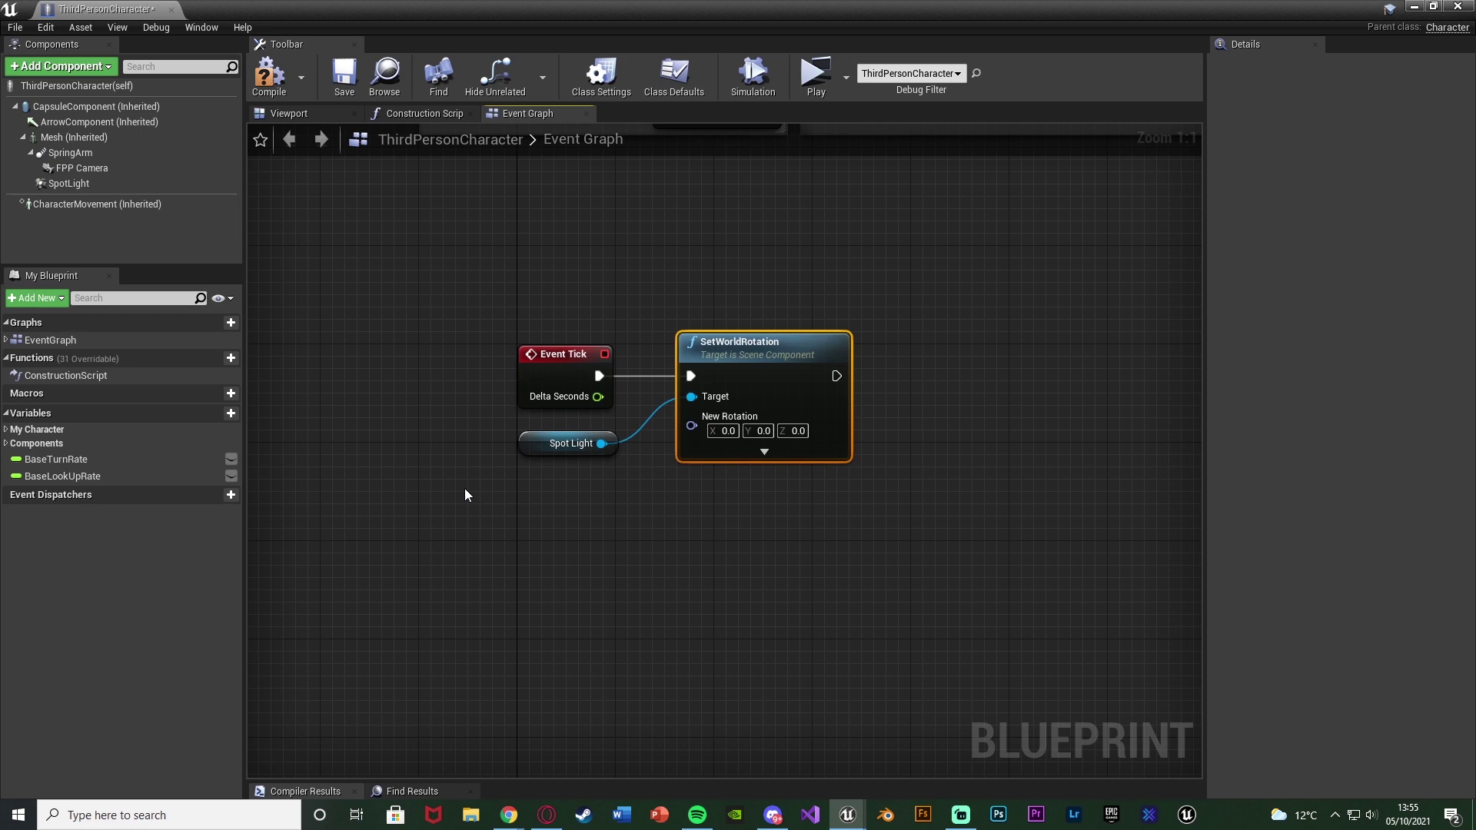
Step: Add a Get Control Rotation node and connect its Return Value to New Rotation on SetWorldRotation
{"action": "right_click", "coordinate": [432, 486]}
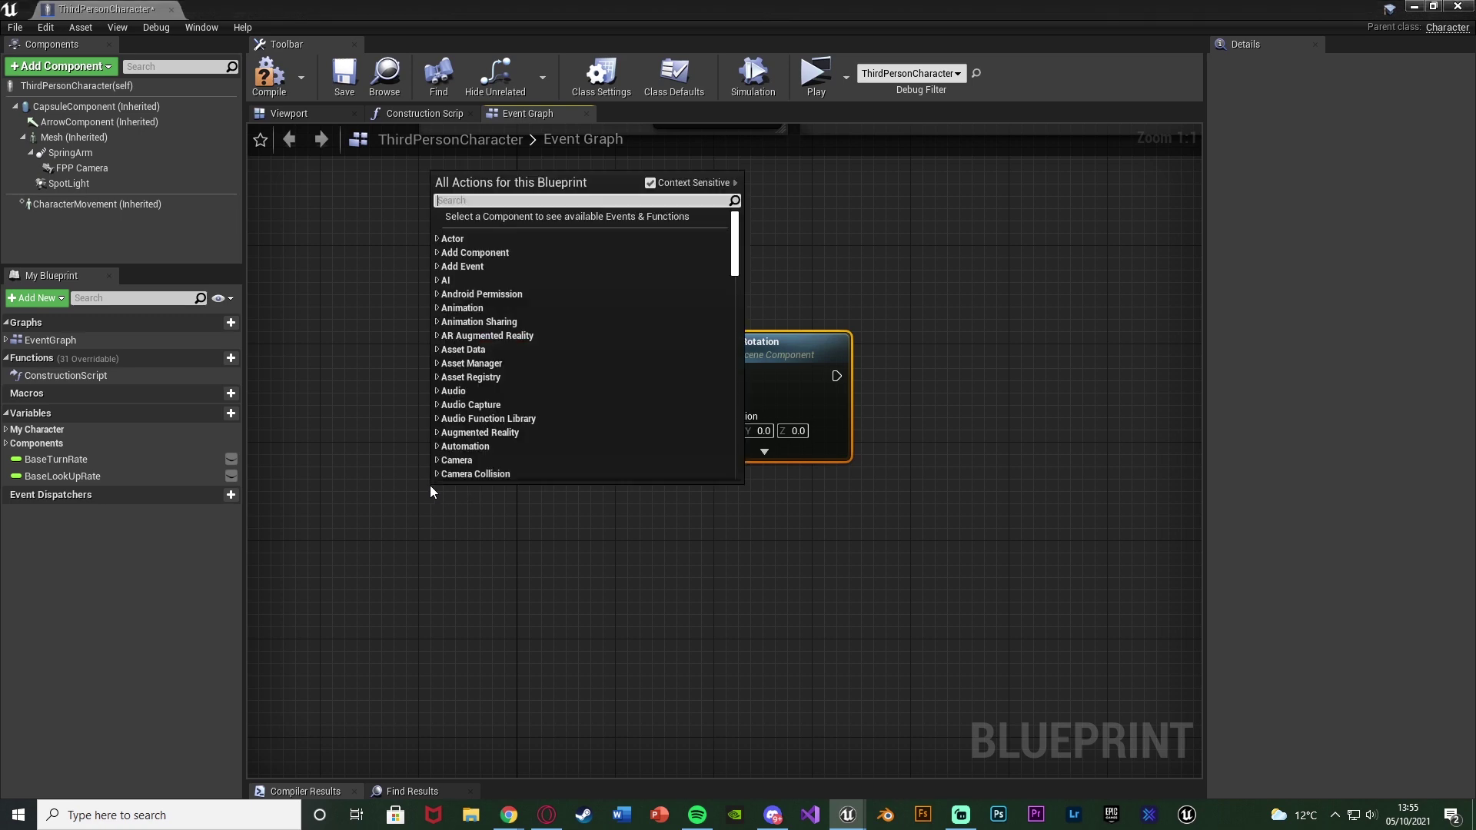
{"action": "type", "text": "get control rotation"}
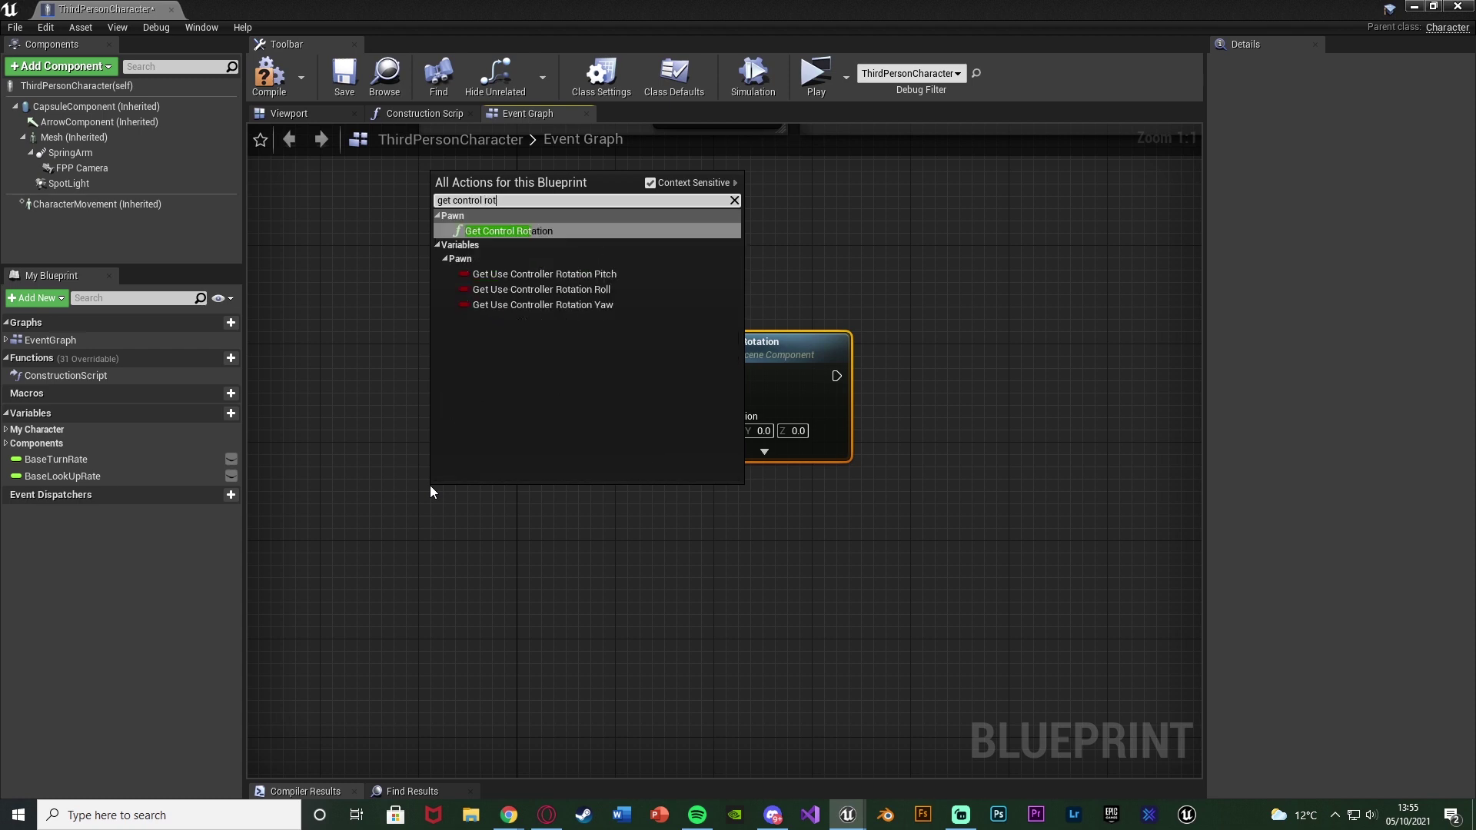
{"action": "key", "text": "Return"}
{"action": "left_click_drag", "start_coordinate": [589, 522], "coordinate": [717, 435]}
{"action": "left_click_drag", "start_coordinate": [547, 490], "coordinate": [559, 492]}
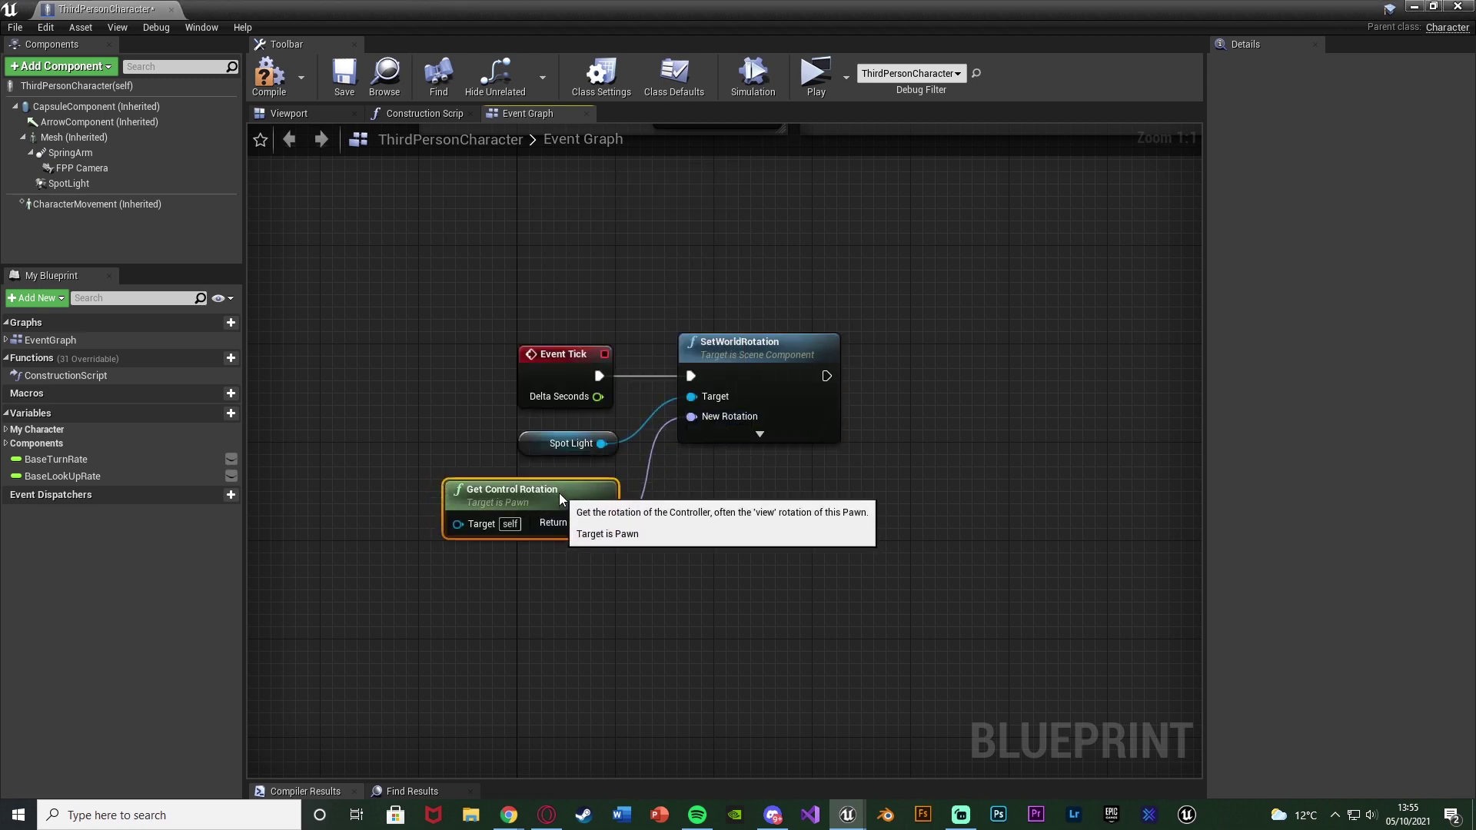
Step: Compile and save the ThirdPersonCharacter blueprint, and close its editor
{"action": "left_click", "coordinate": [269, 74]}
{"action": "left_click", "coordinate": [343, 75]}
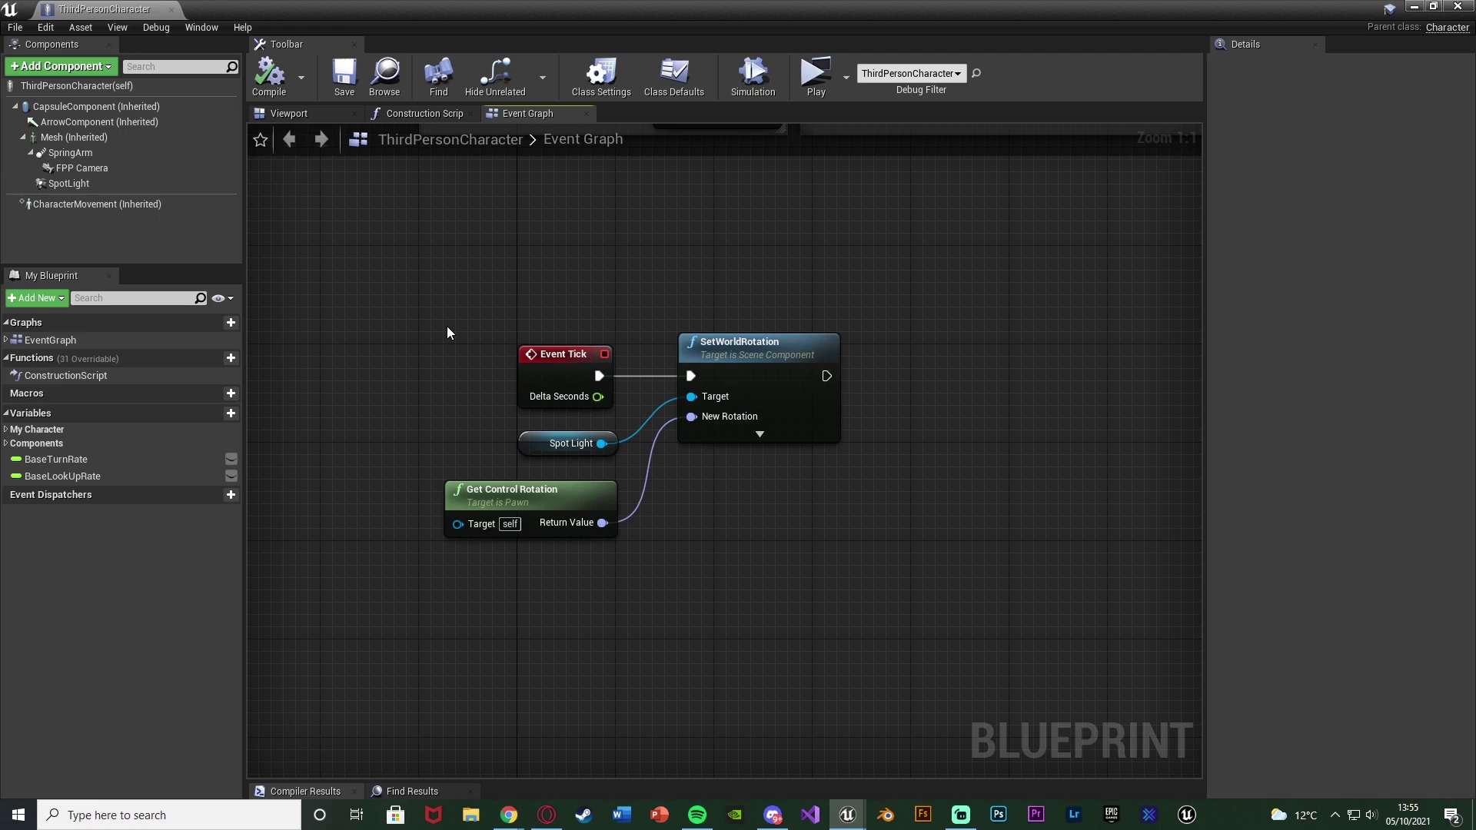
{"action": "middle_click", "coordinate": [148, 8]}
Step: Play-test the level, walking and looking around to check how the flashlight and camera follow the view
{"action": "left_click", "coordinate": [889, 76]}
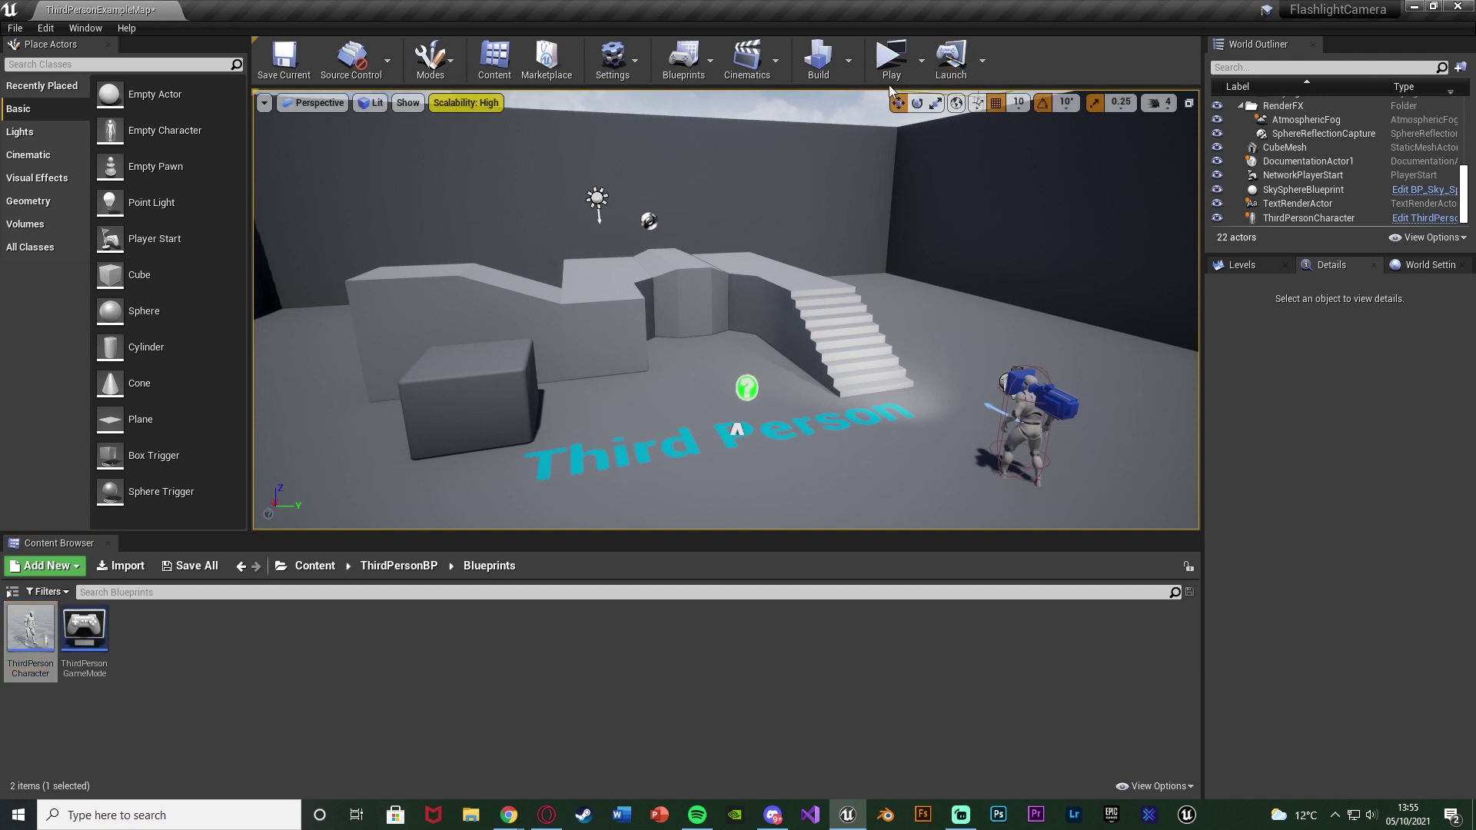
{"action": "left_click", "coordinate": [890, 61]}
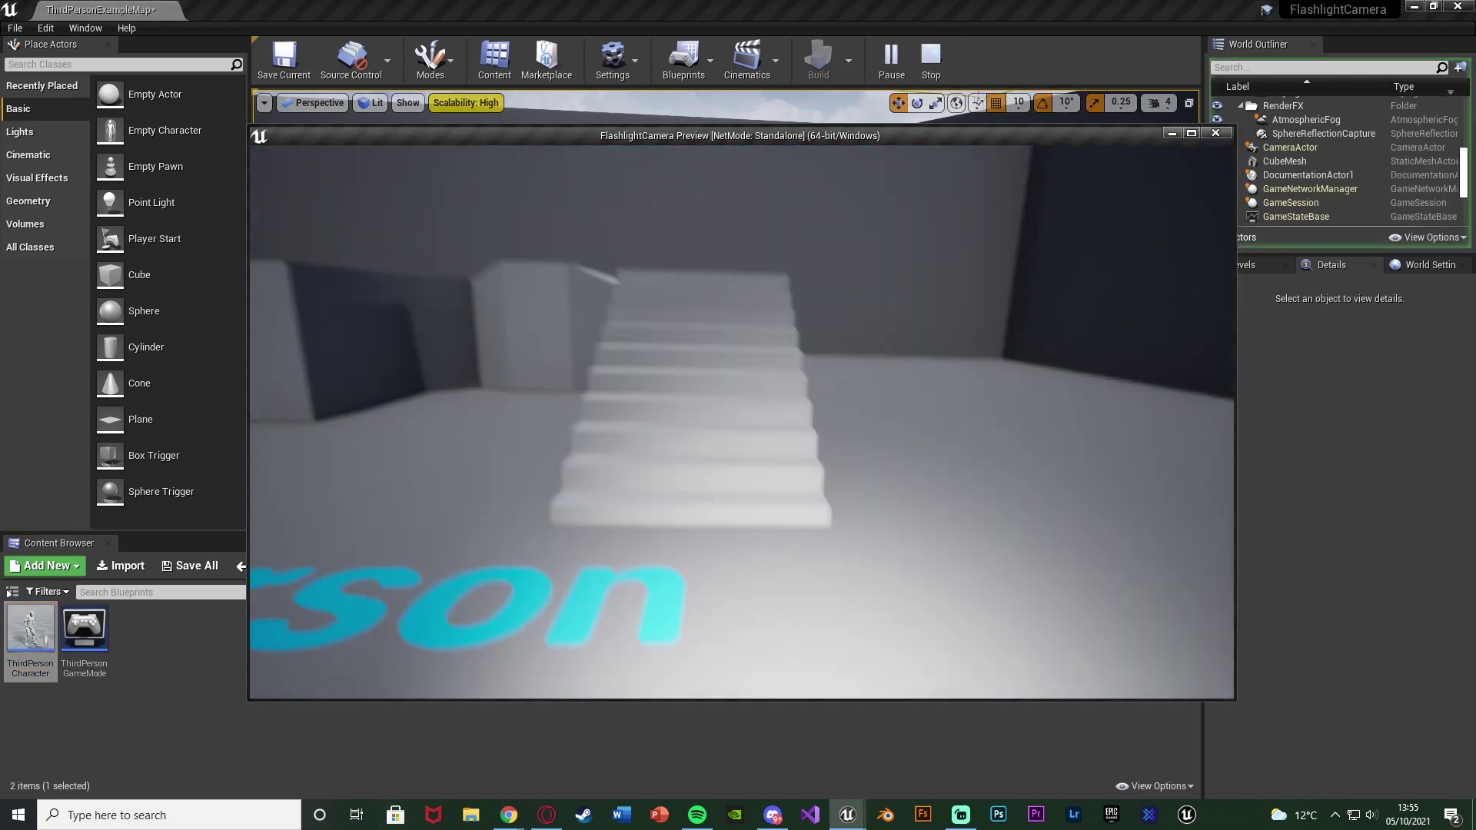
{"action": "key", "text": "w"}
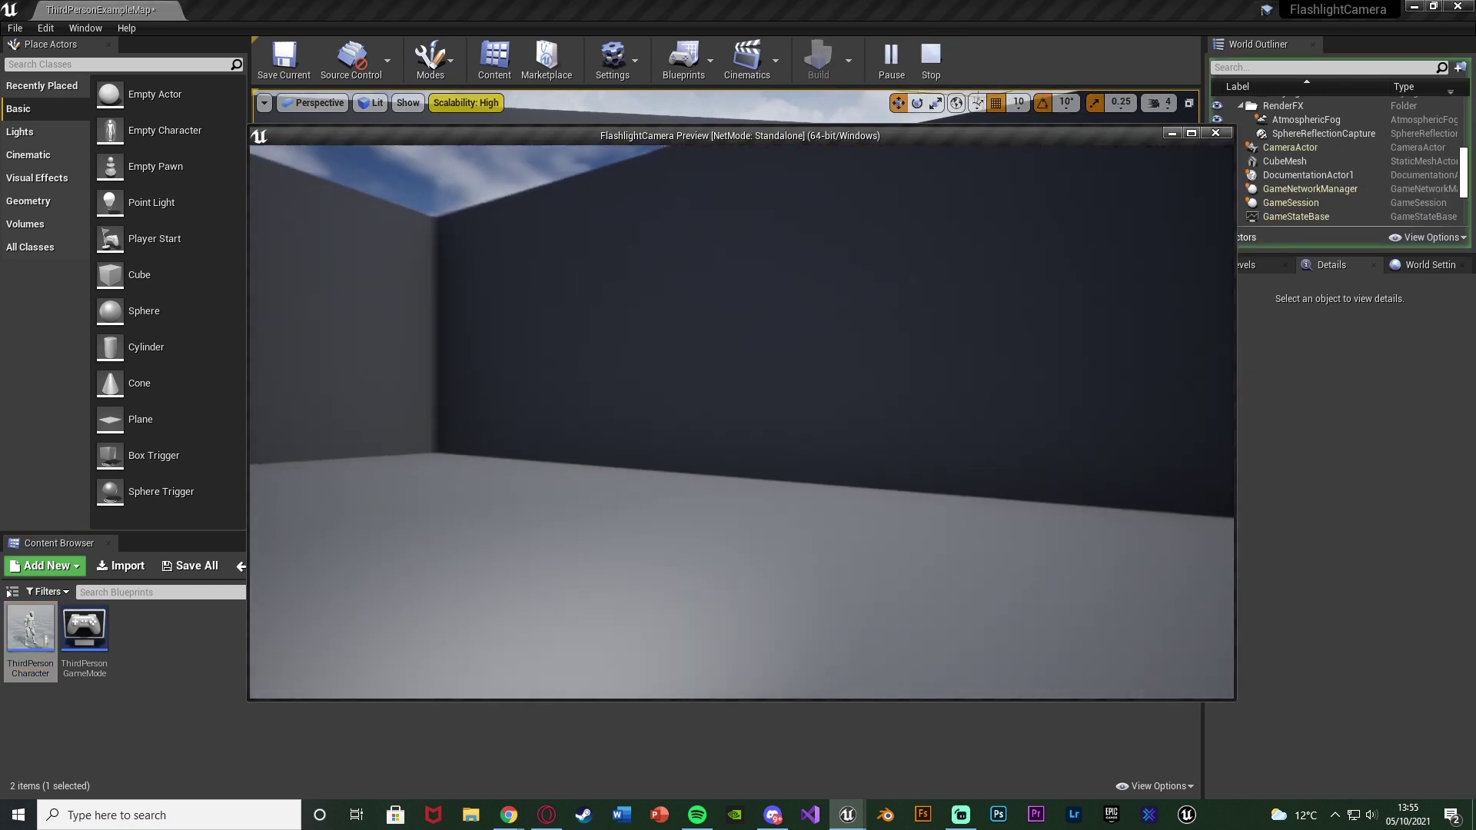
{"action": "key", "text": "w"}
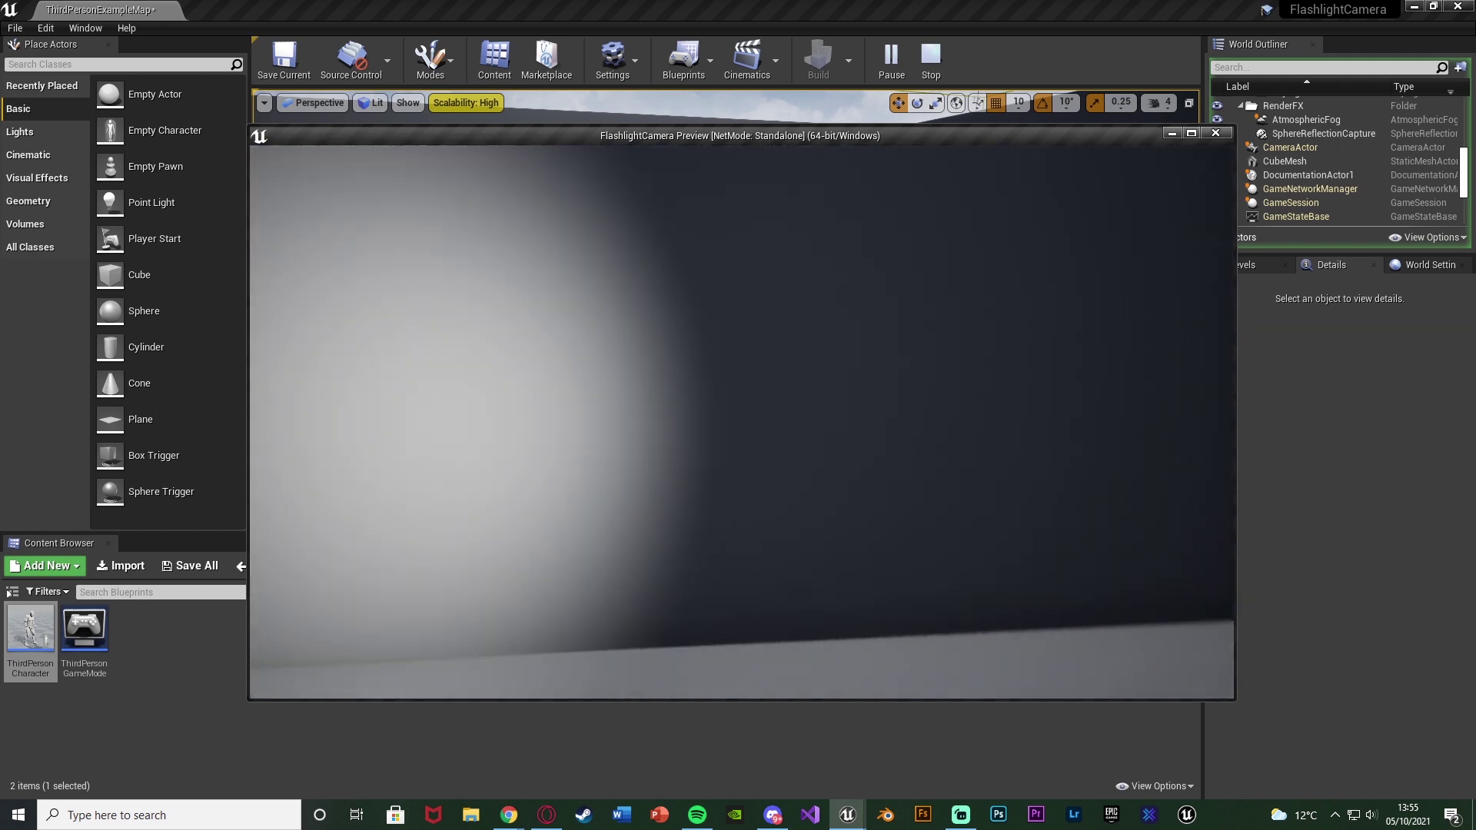
{"action": "key", "text": "f"}
{"action": "key", "text": "f"}
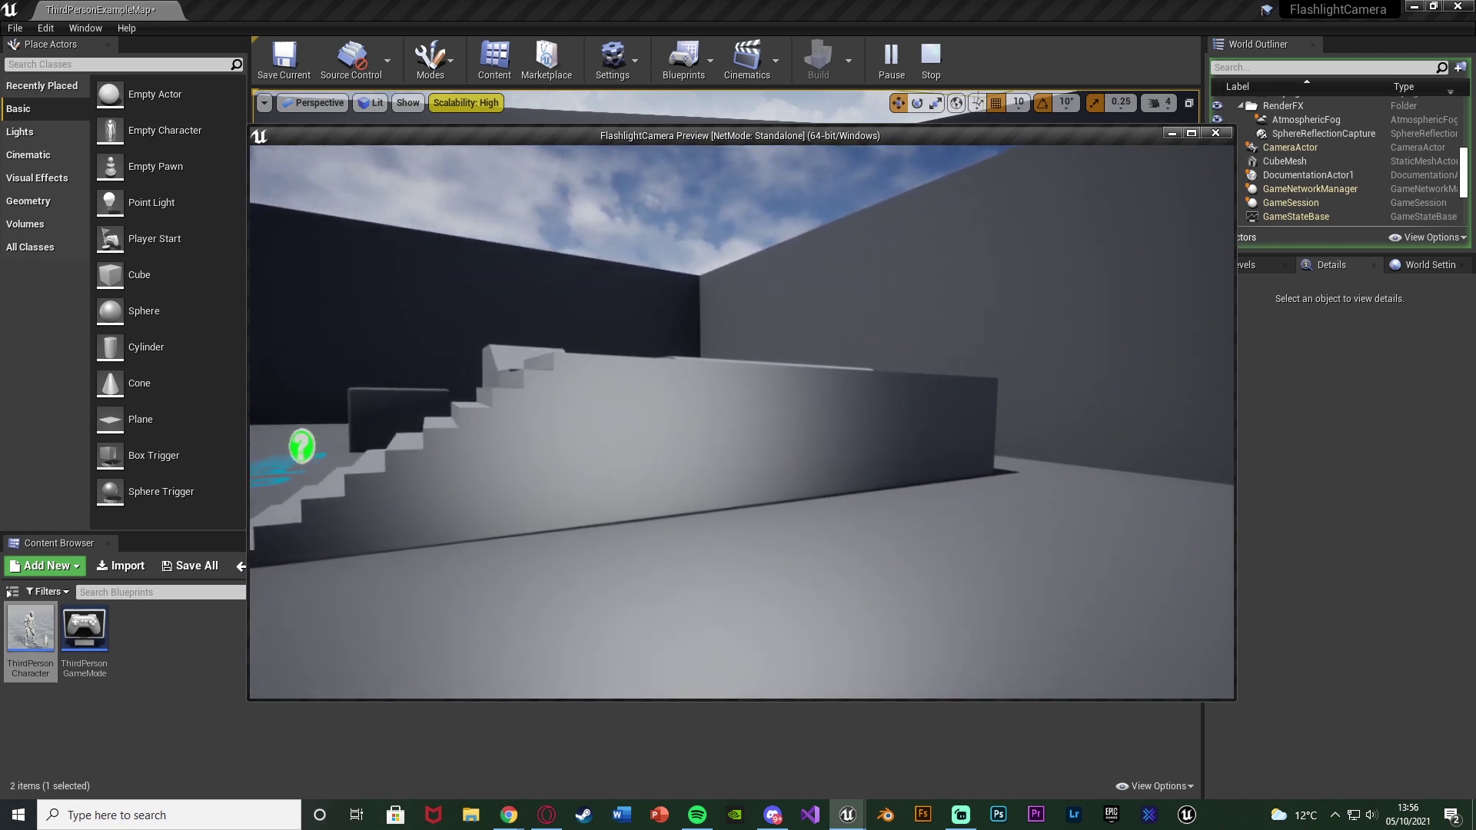
{"action": "key", "text": "Escape"}
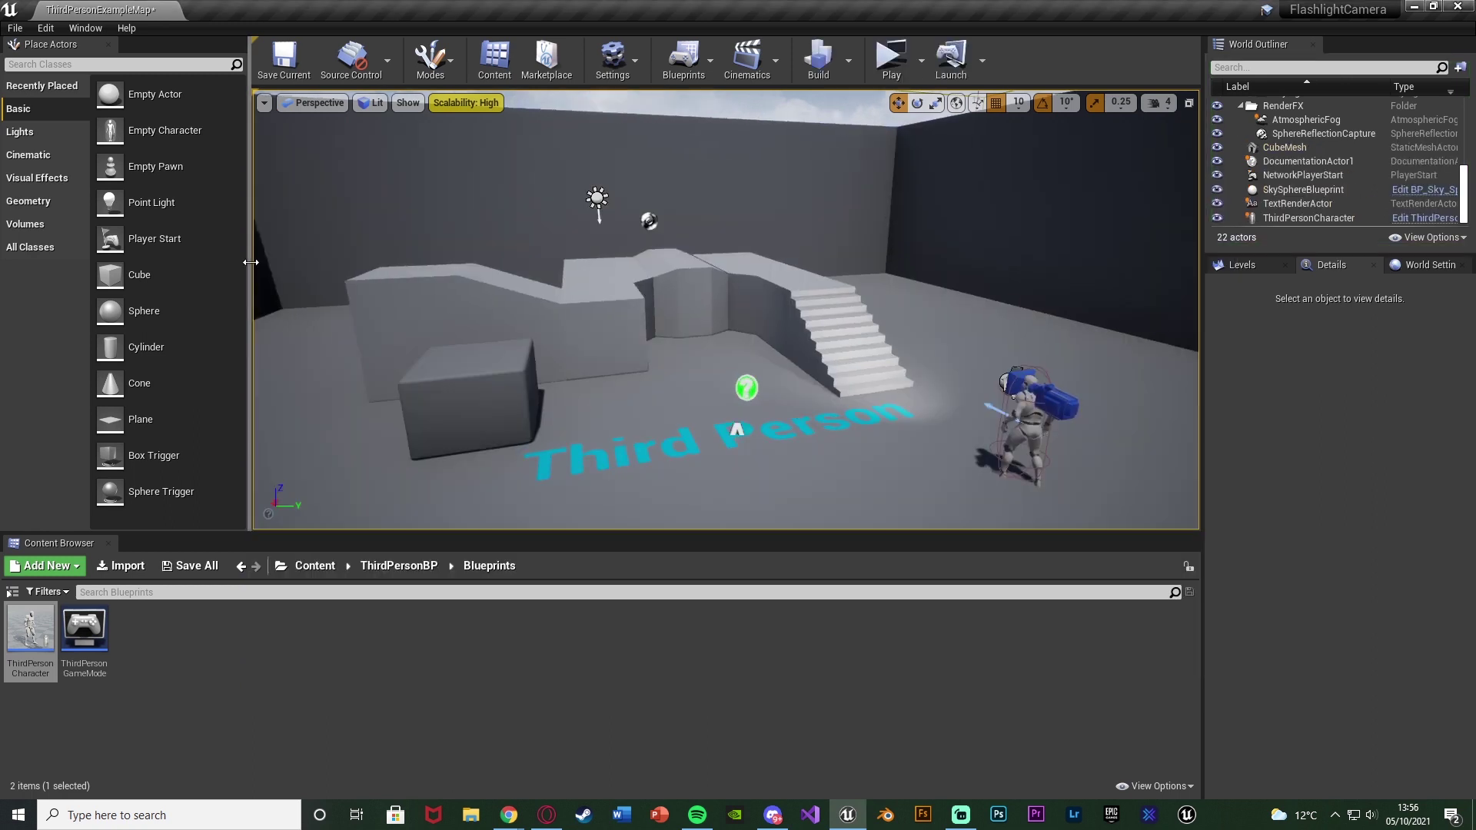
Step: Reopen the ThirdPersonCharacter blueprint and move the Spot Light forward of the head to about Y 60
{"action": "double_click", "coordinate": [30, 644]}
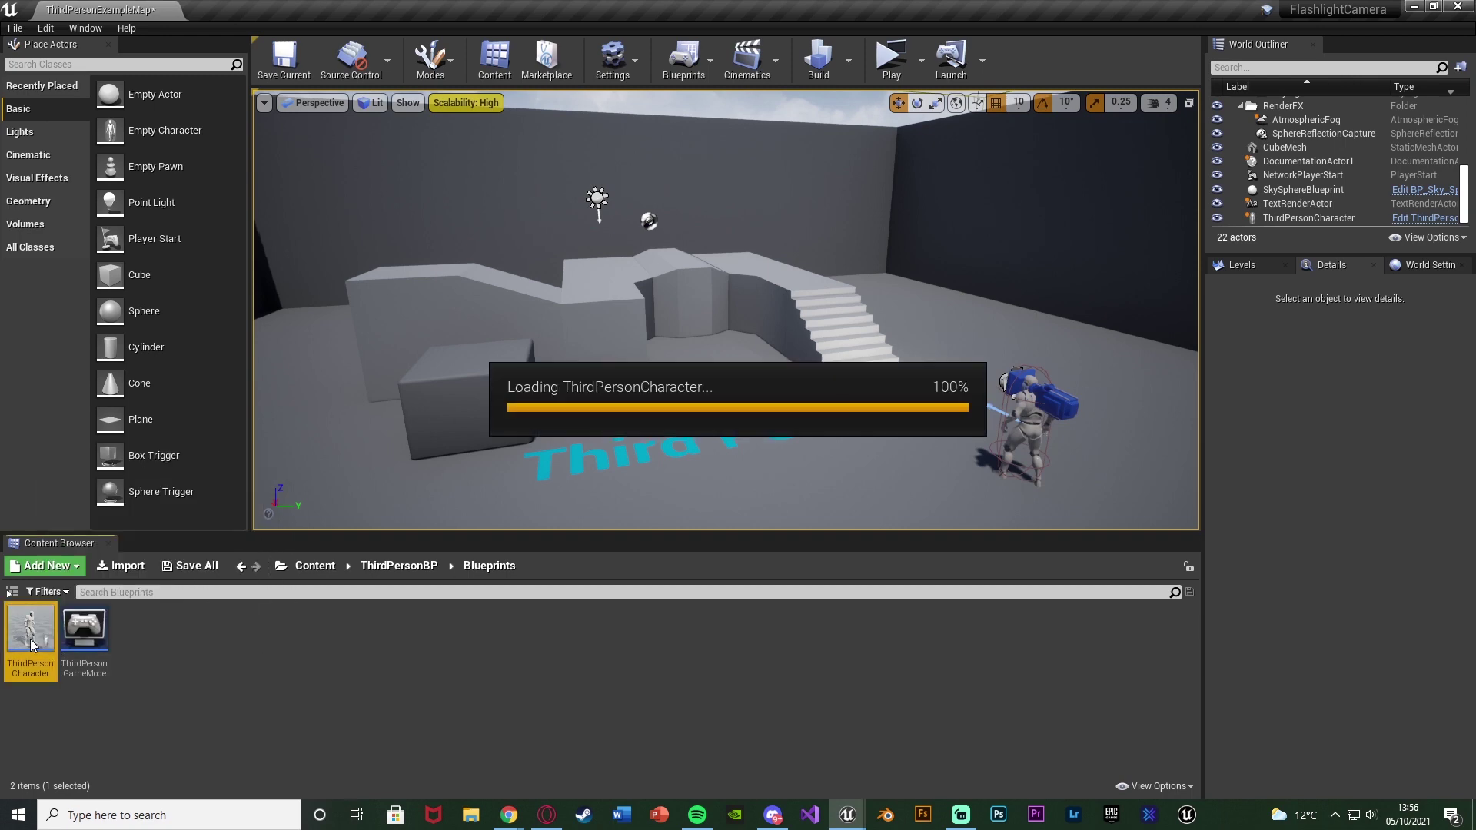
{"action": "left_click", "coordinate": [324, 114]}
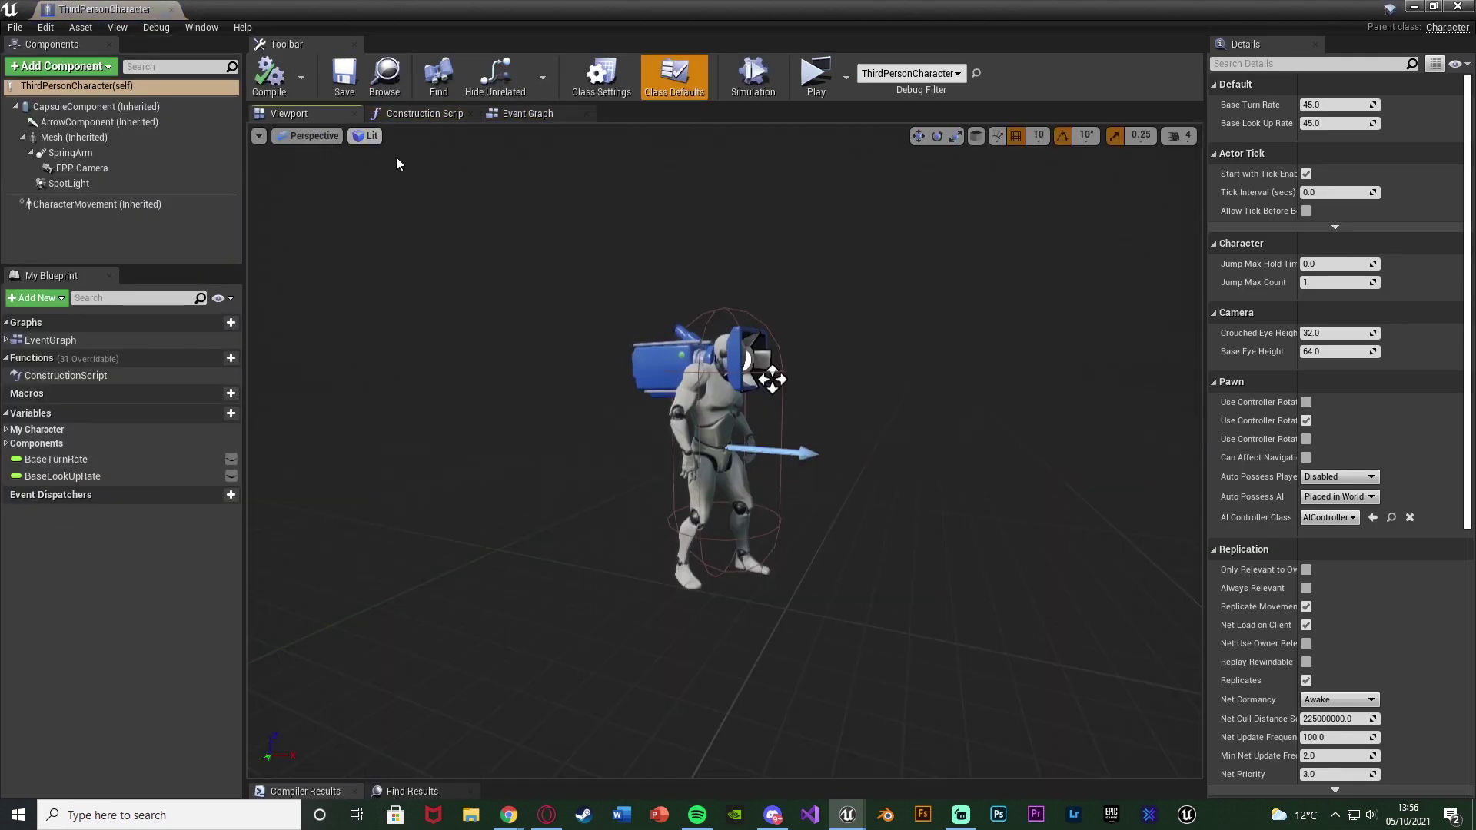
{"action": "left_click", "coordinate": [87, 187]}
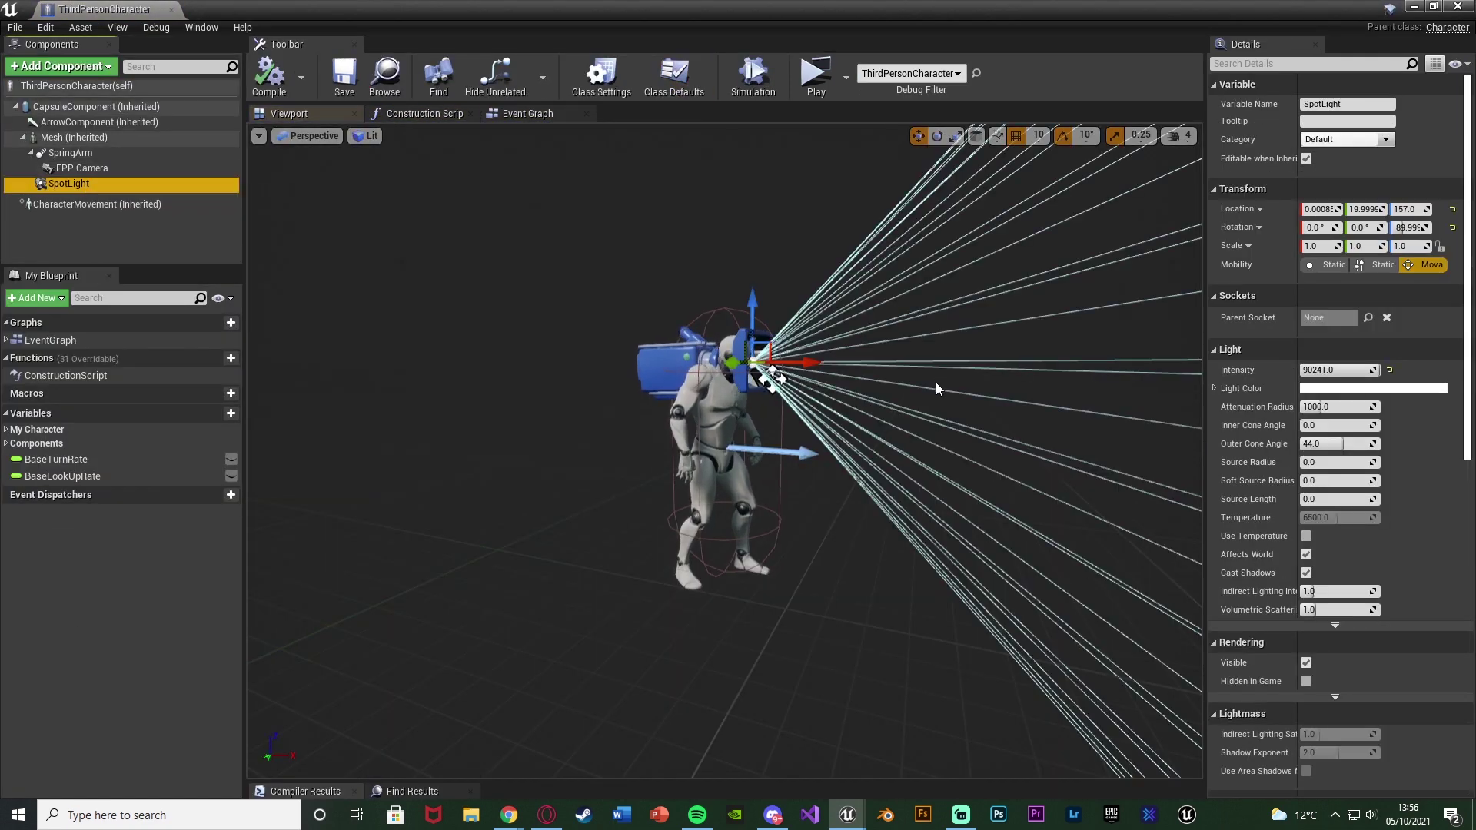
{"action": "left_click_drag", "start_coordinate": [844, 362], "coordinate": [854, 362]}
{"action": "right_click_drag", "start_coordinate": [852, 362], "coordinate": [870, 362]}
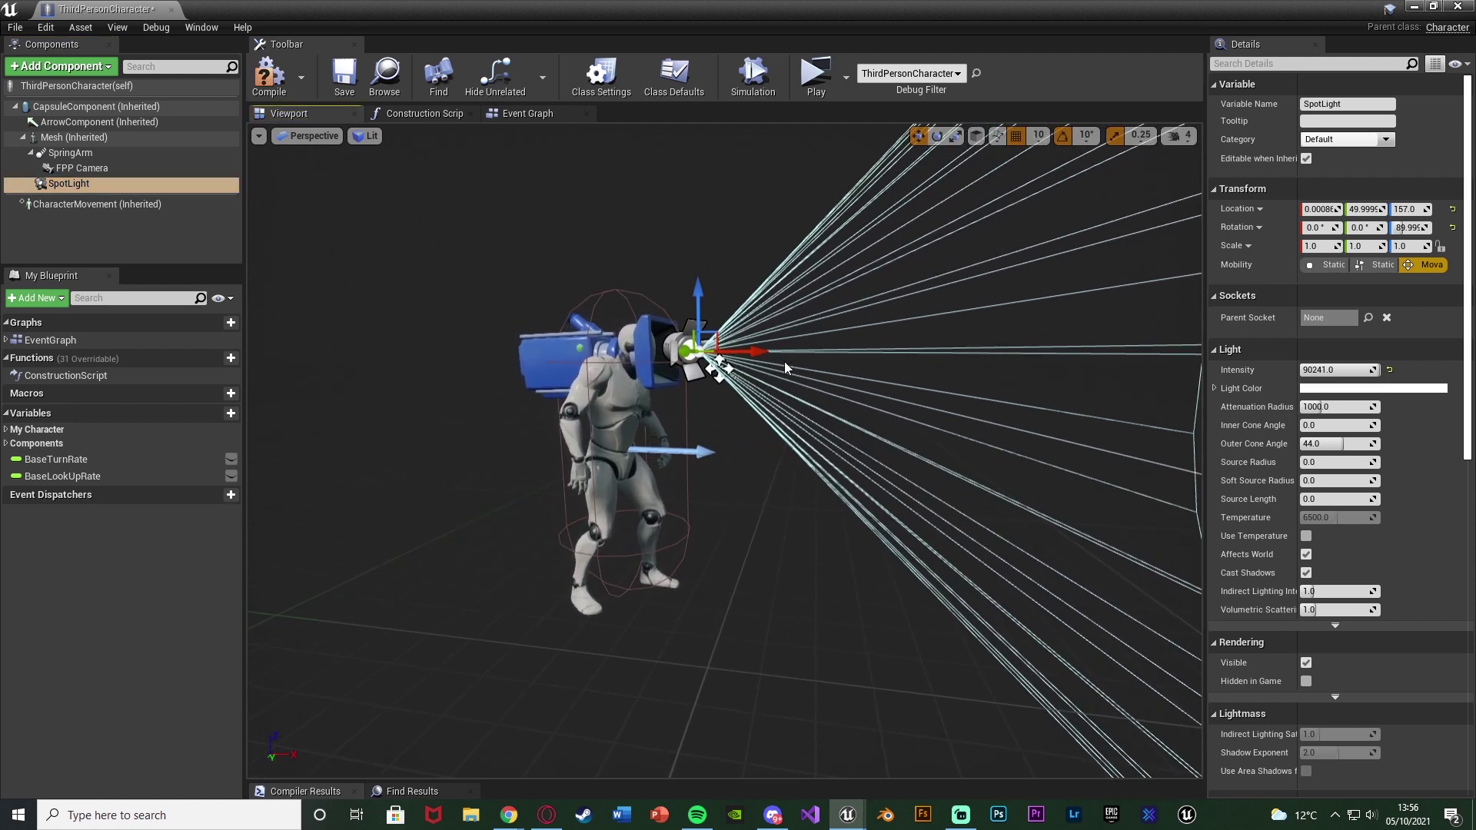
{"action": "left_click_drag", "start_coordinate": [749, 351], "coordinate": [764, 350]}
{"action": "right_click_drag", "start_coordinate": [764, 350], "coordinate": [793, 346]}
{"action": "left_click_drag", "start_coordinate": [628, 404], "coordinate": [650, 362]}
{"action": "right_click_drag", "start_coordinate": [650, 362], "coordinate": [630, 362]}
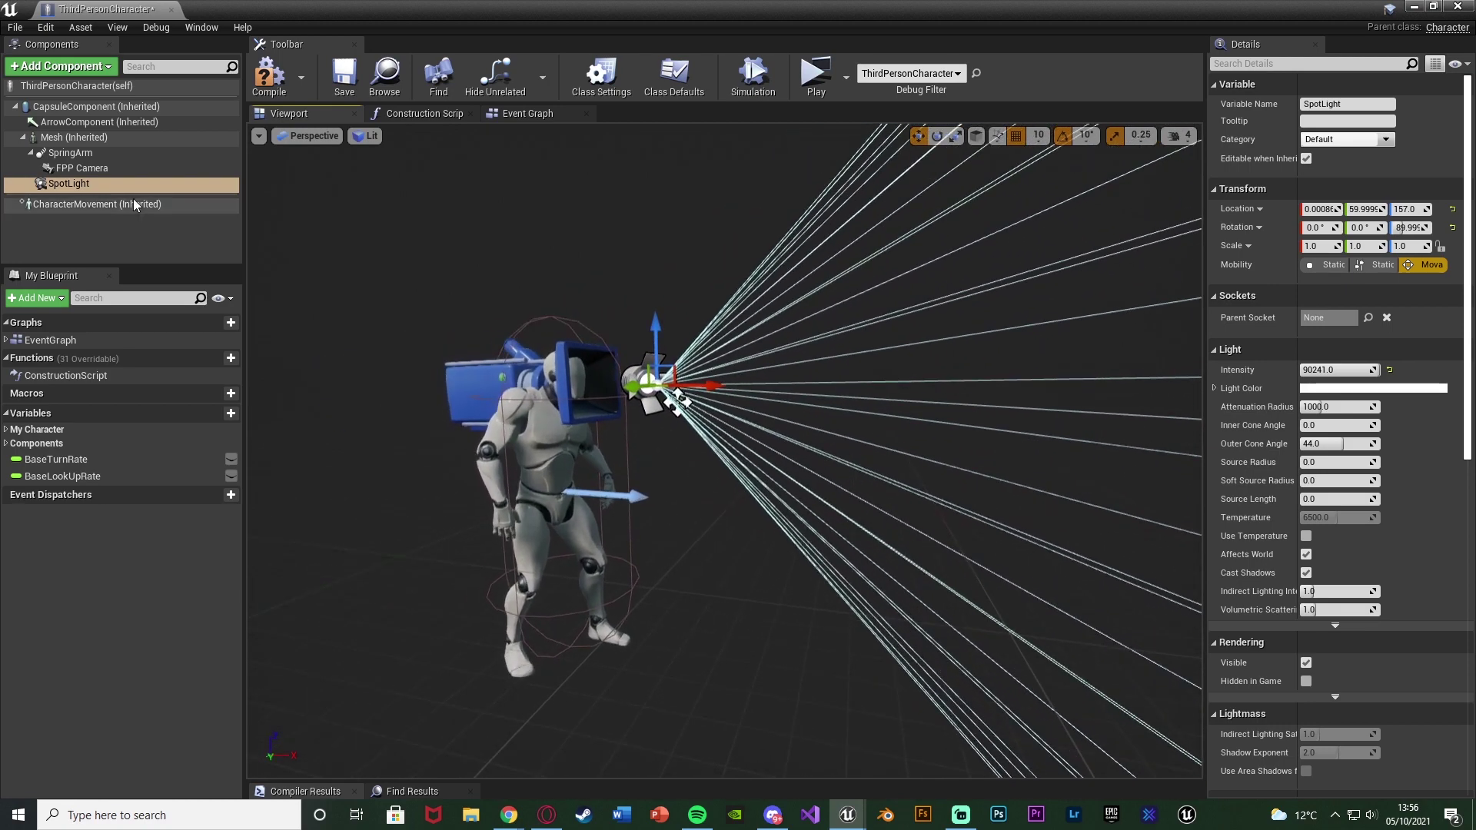
Step: Select the FPP Camera, shrink the blueprint window, and focus on the character placed in the level to examine its camera preview
{"action": "left_click", "coordinate": [131, 169]}
{"action": "double_click", "coordinate": [872, 10]}
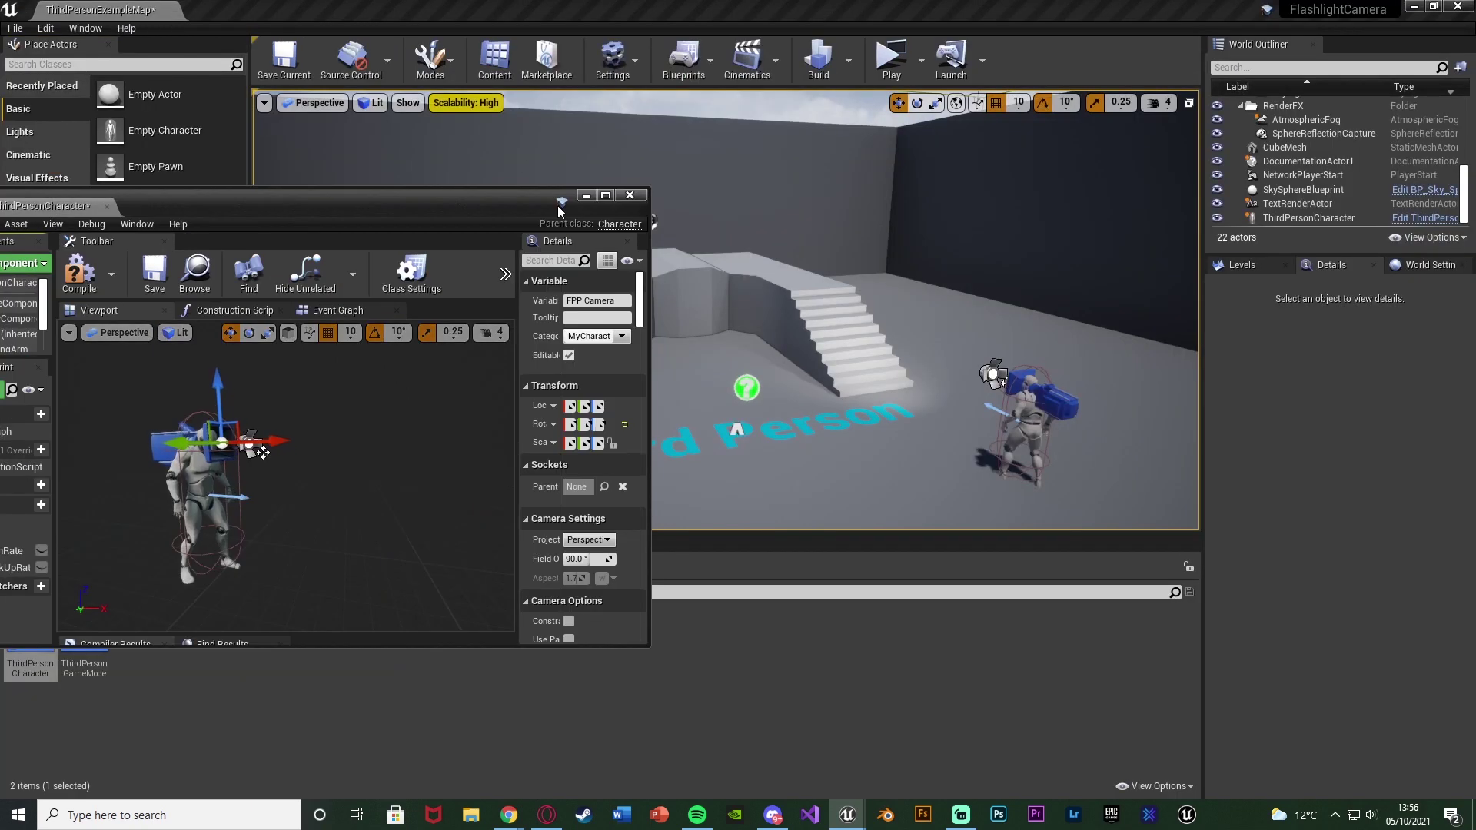
{"action": "left_click", "coordinate": [1028, 419]}
{"action": "right_click_drag", "start_coordinate": [1028, 419], "coordinate": [1026, 369]}
{"action": "key", "text": "f"}
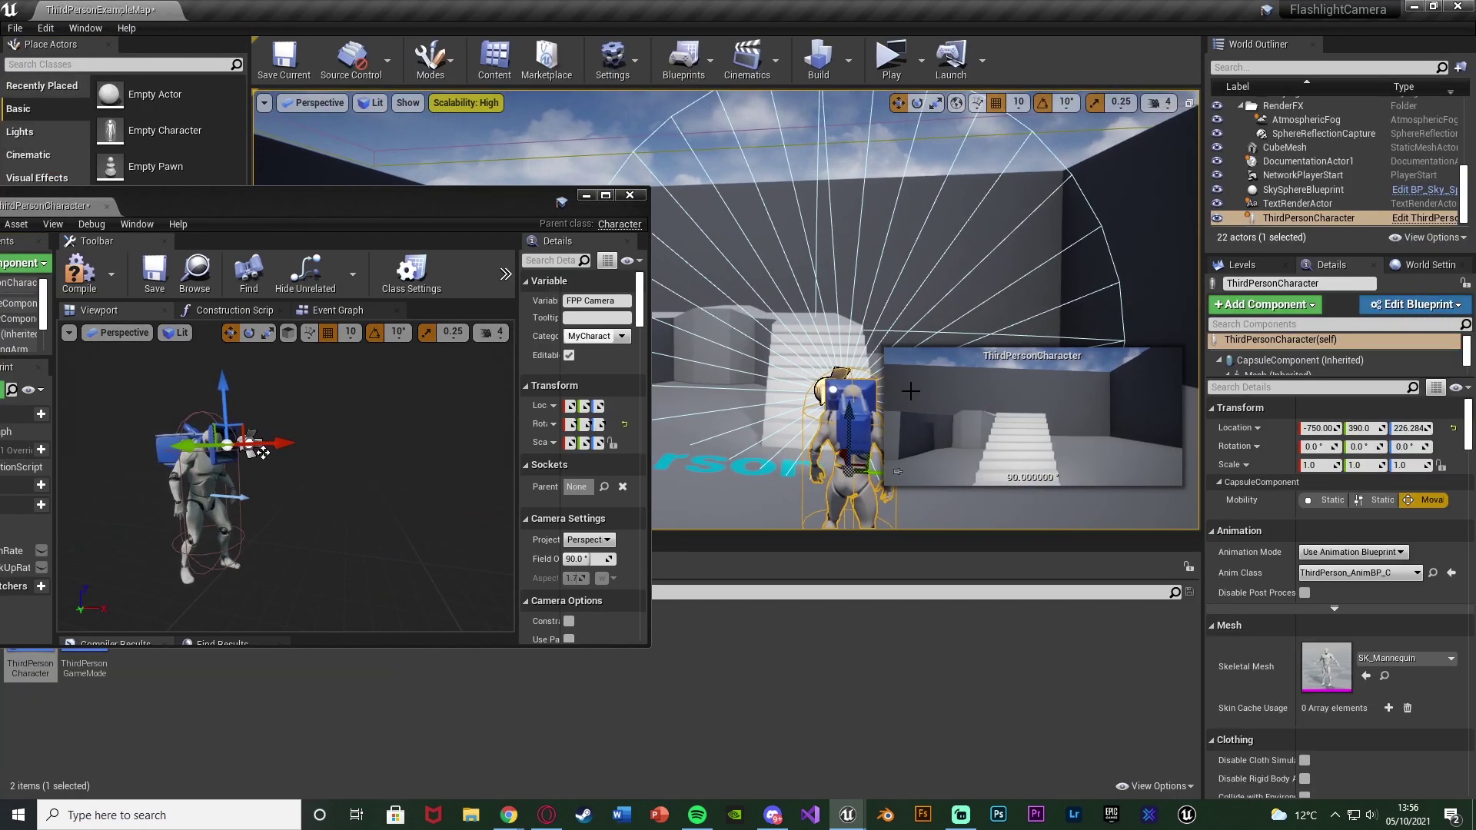
Step: Rotate the FPP Camera in the blueprint viewport to correct its orientation on the spring arm
{"action": "right_click_drag", "start_coordinate": [316, 392], "coordinate": [269, 394]}
{"action": "key", "text": "w"}
{"action": "left_click", "coordinate": [375, 332]}
{"action": "key", "text": "d"}
{"action": "right_click_drag", "start_coordinate": [361, 395], "coordinate": [277, 396]}
{"action": "key", "text": "e"}
{"action": "left_click_drag", "start_coordinate": [382, 414], "coordinate": [261, 448]}
Step: Run the level again and walk around near the walls, turning the view to check the flashlight beam against the re-oriented FPP Camera
{"action": "left_click", "coordinate": [891, 58]}
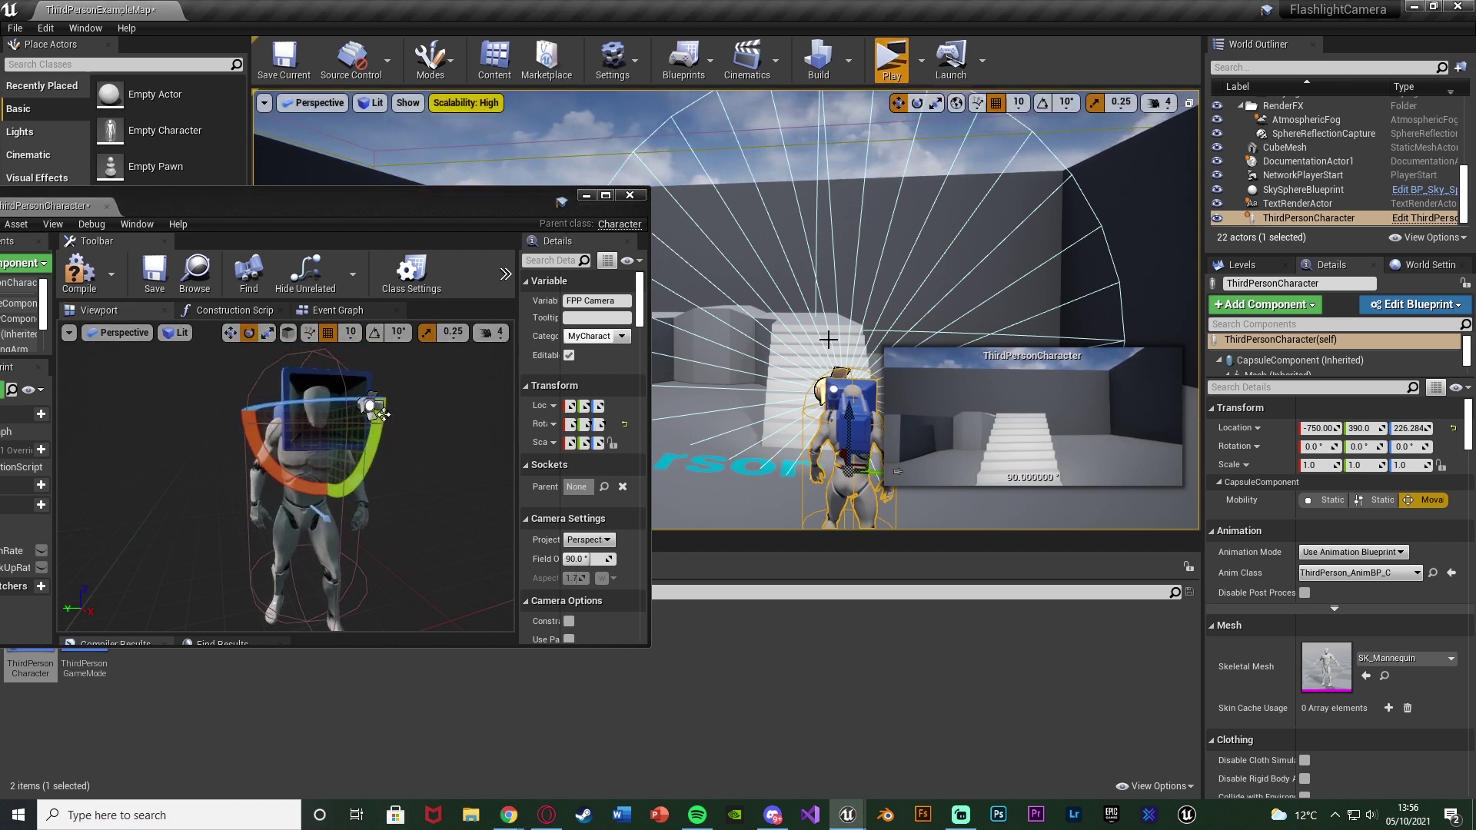
{"action": "left_click", "coordinate": [946, 293]}
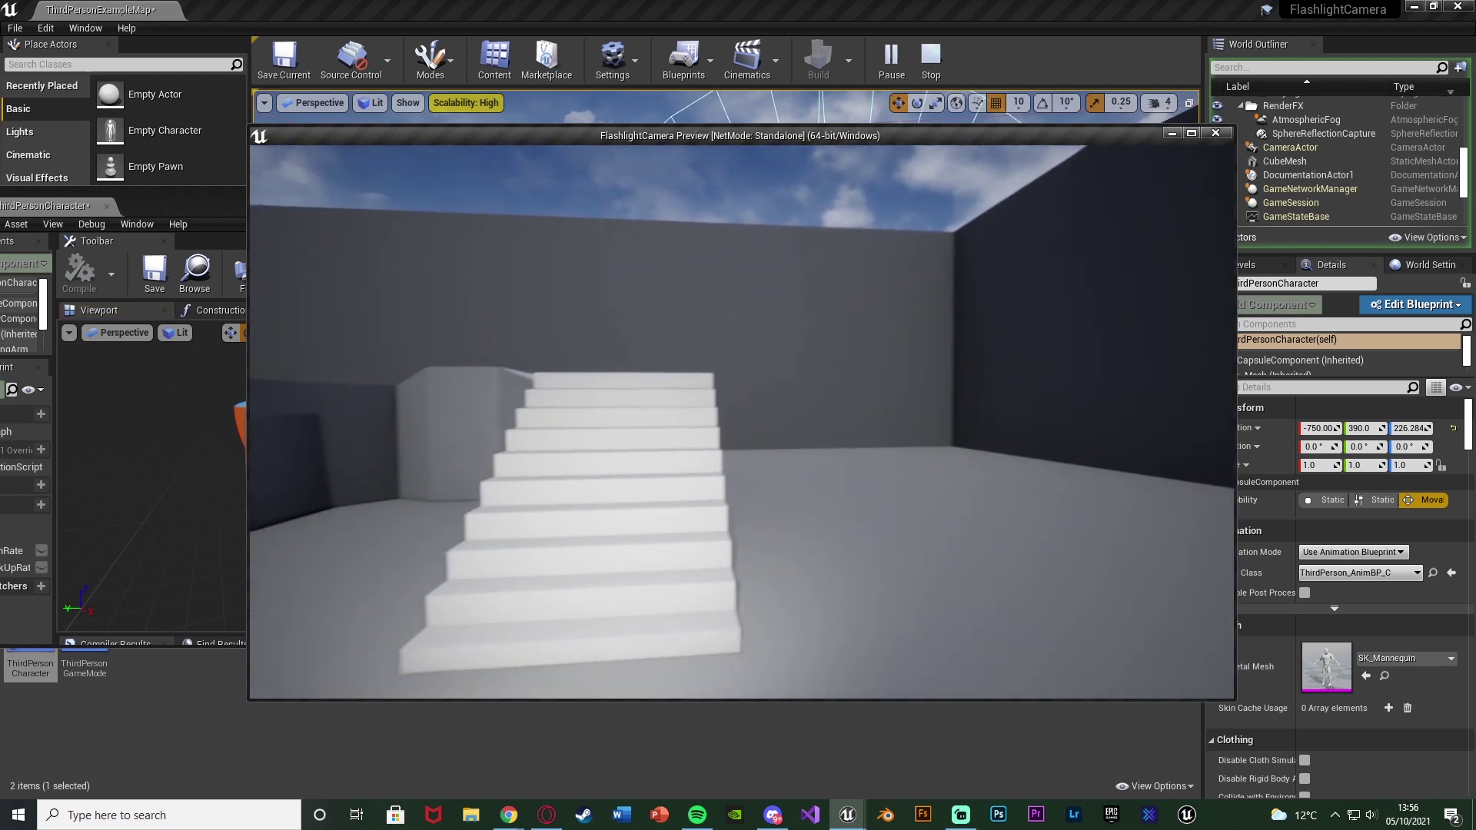
{"action": "key", "text": "w"}
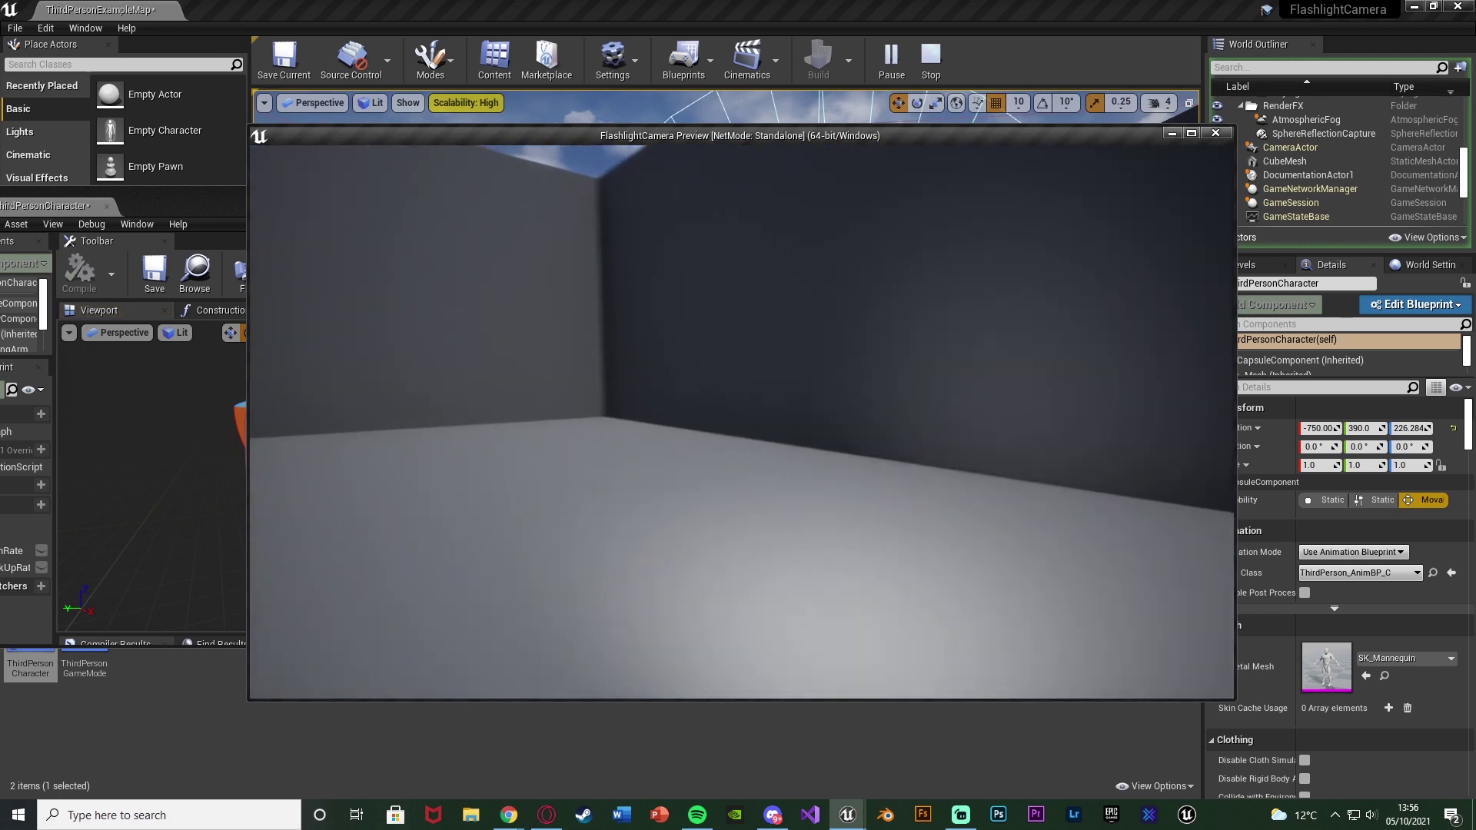
{"action": "key", "text": "s"}
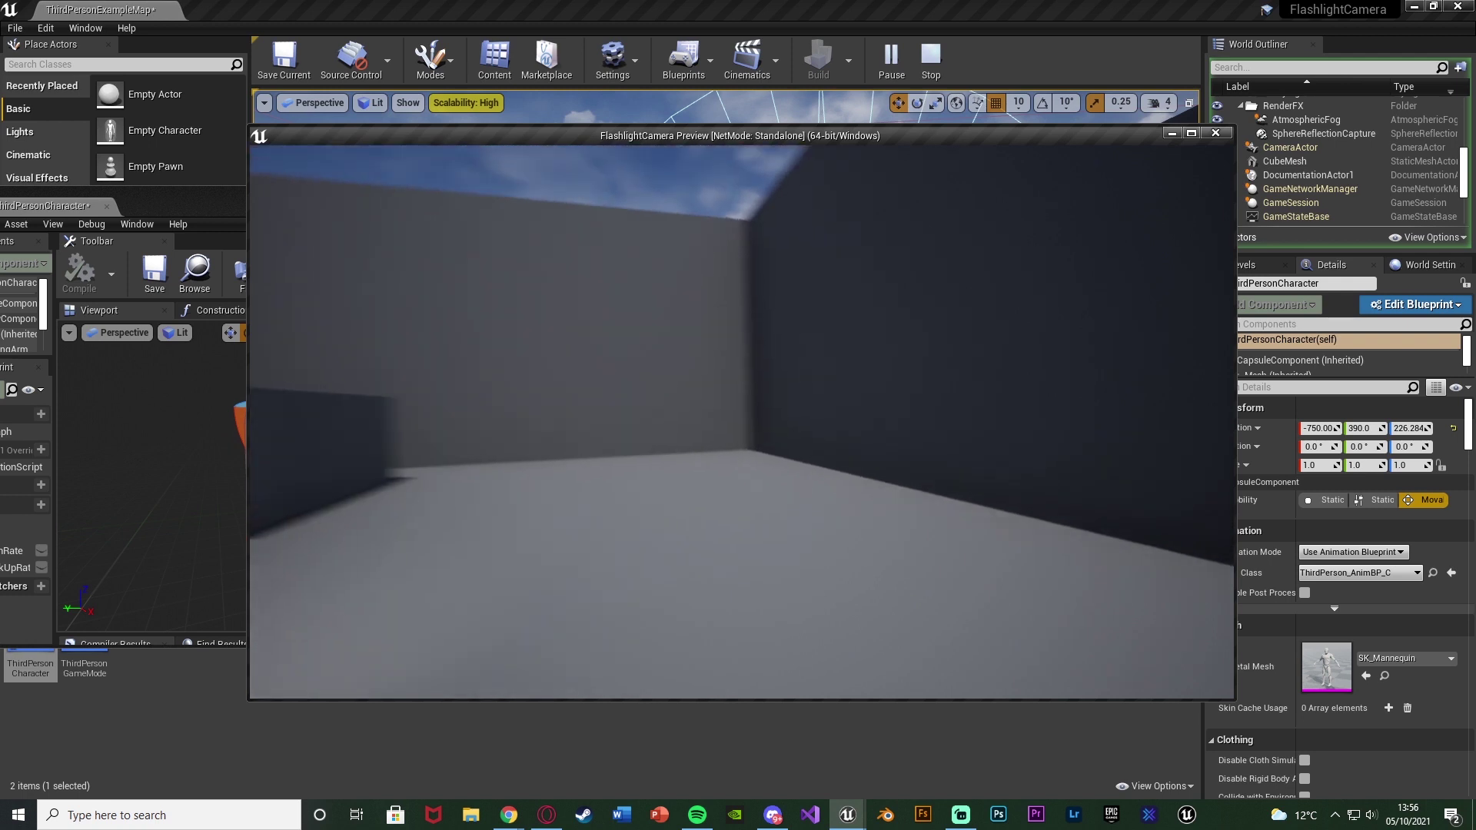
{"action": "key", "text": "w"}
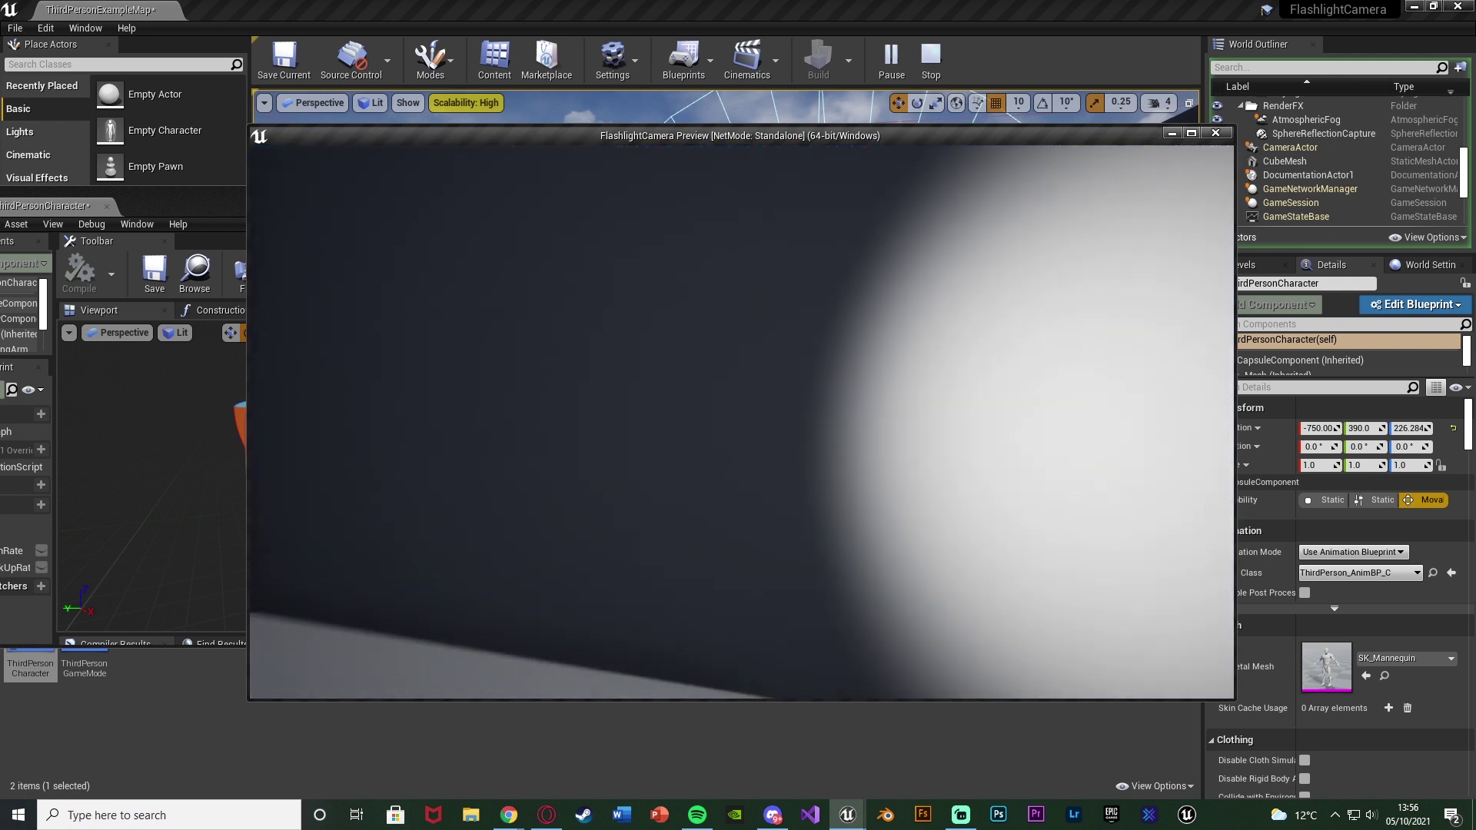
{"action": "key", "text": "s"}
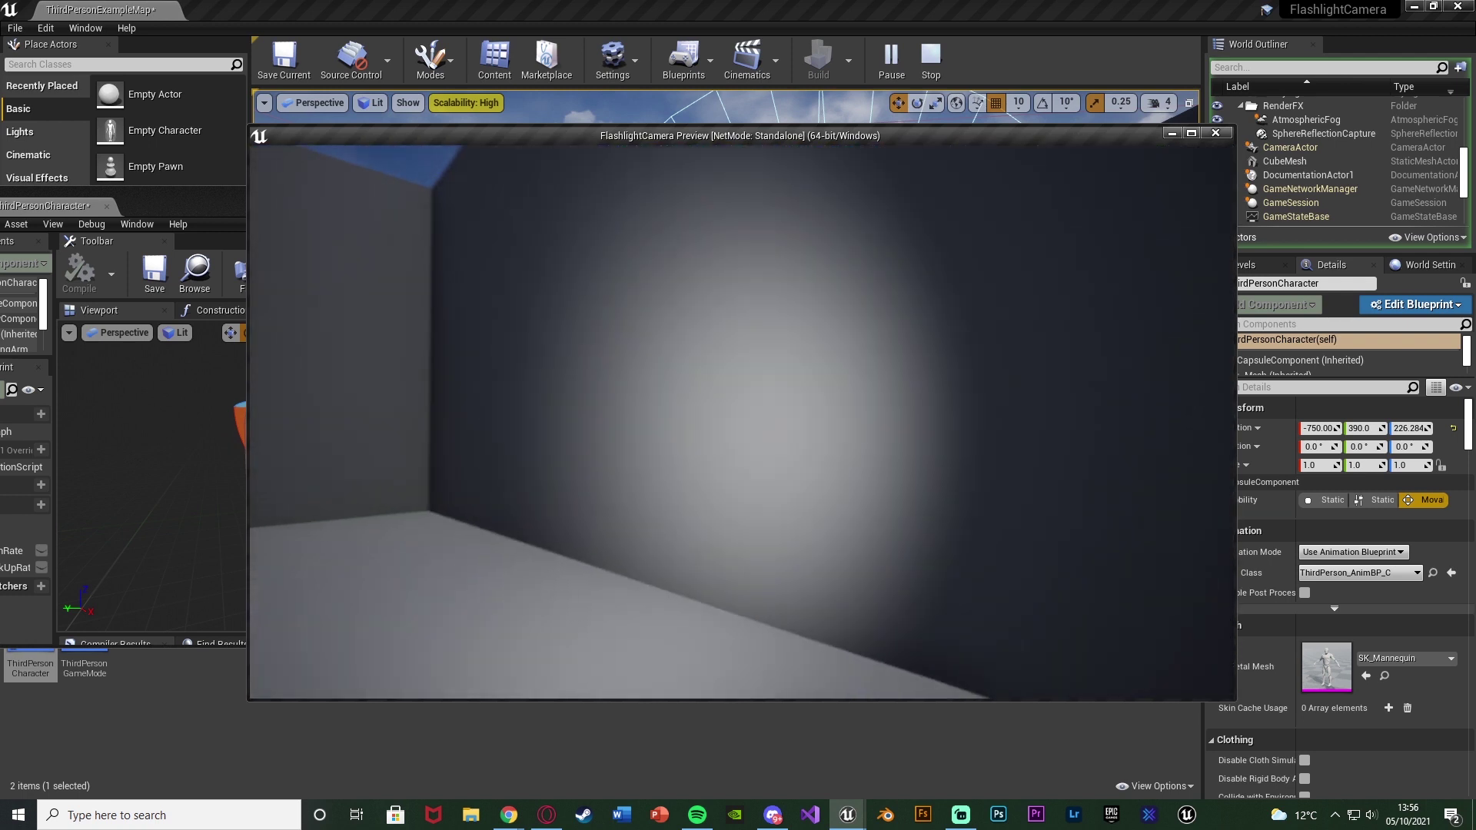
{"action": "key", "text": "w"}
{"action": "key", "text": "s"}
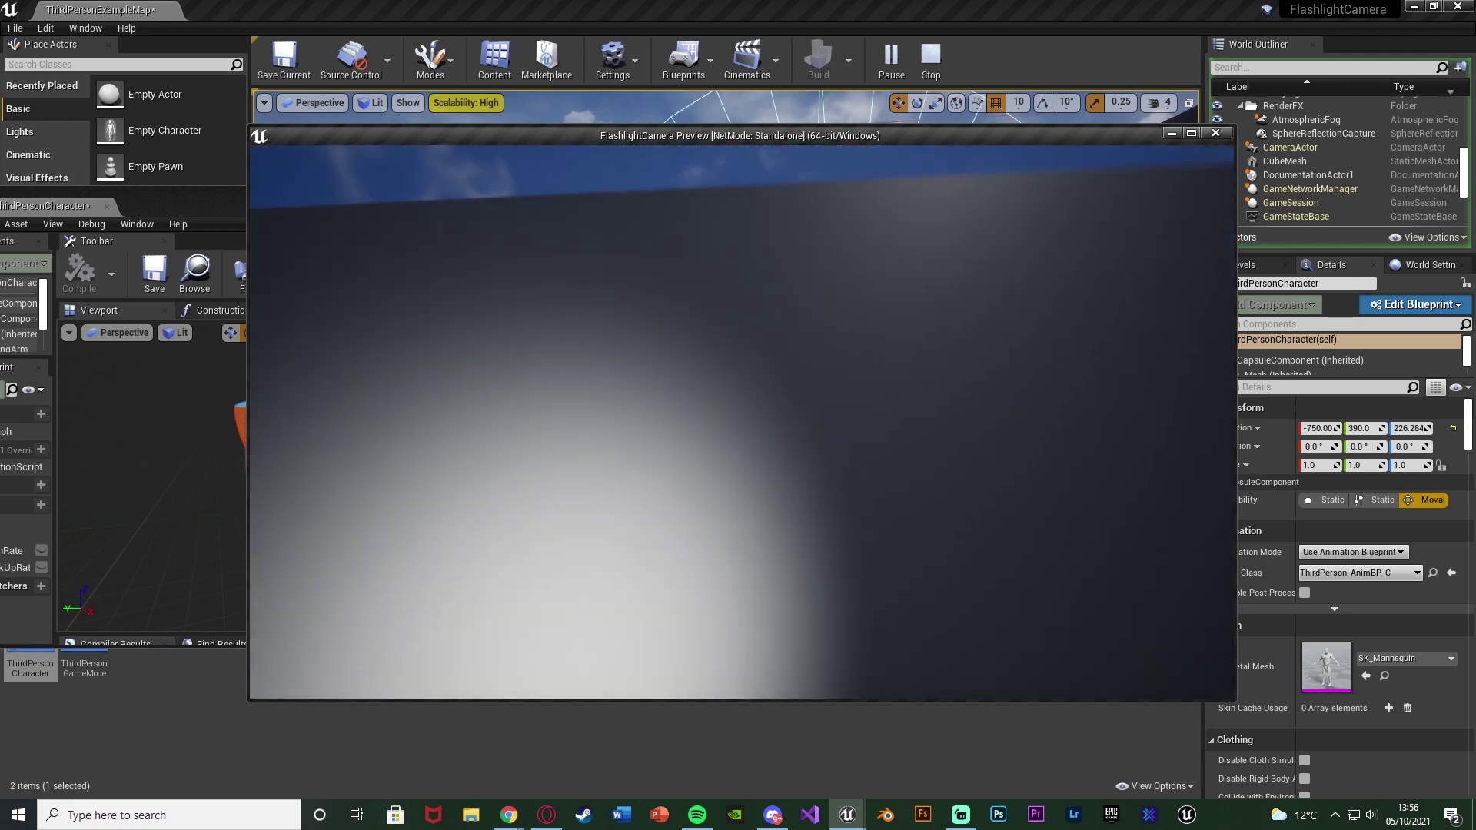
{"action": "key", "text": "d"}
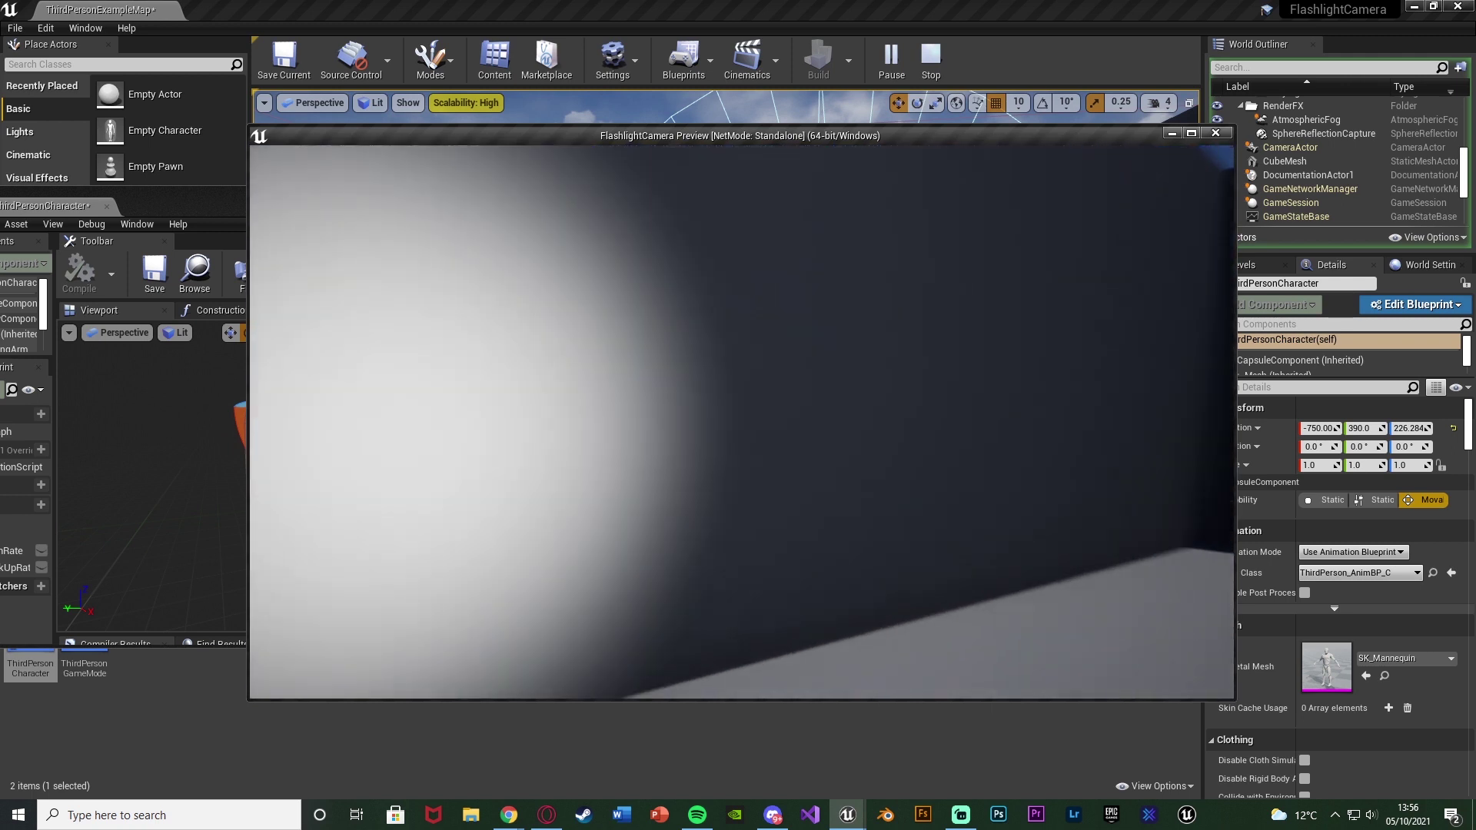
{"action": "key", "text": "s"}
{"action": "key", "text": "w"}
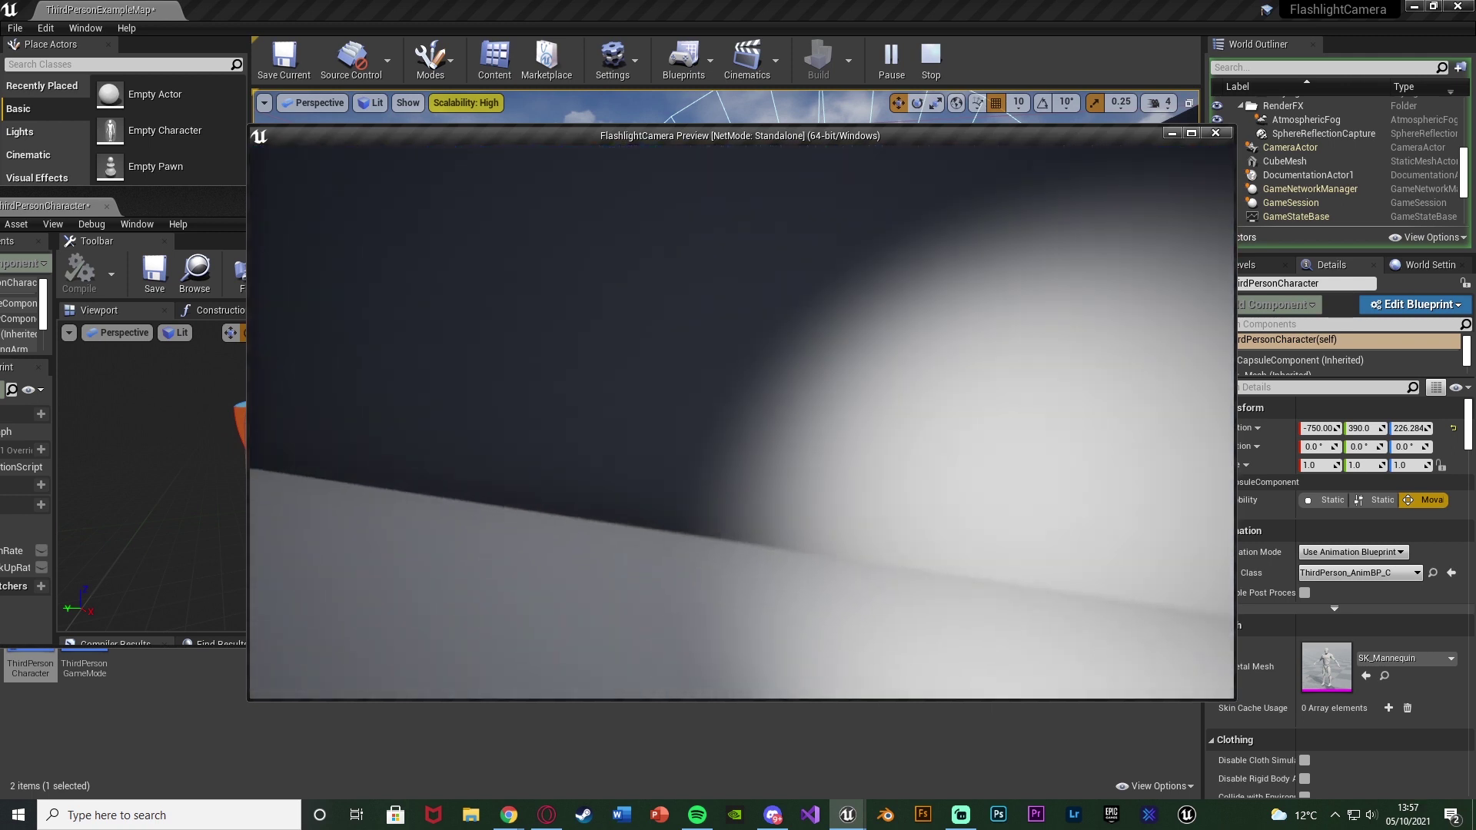
{"action": "key", "text": "a"}
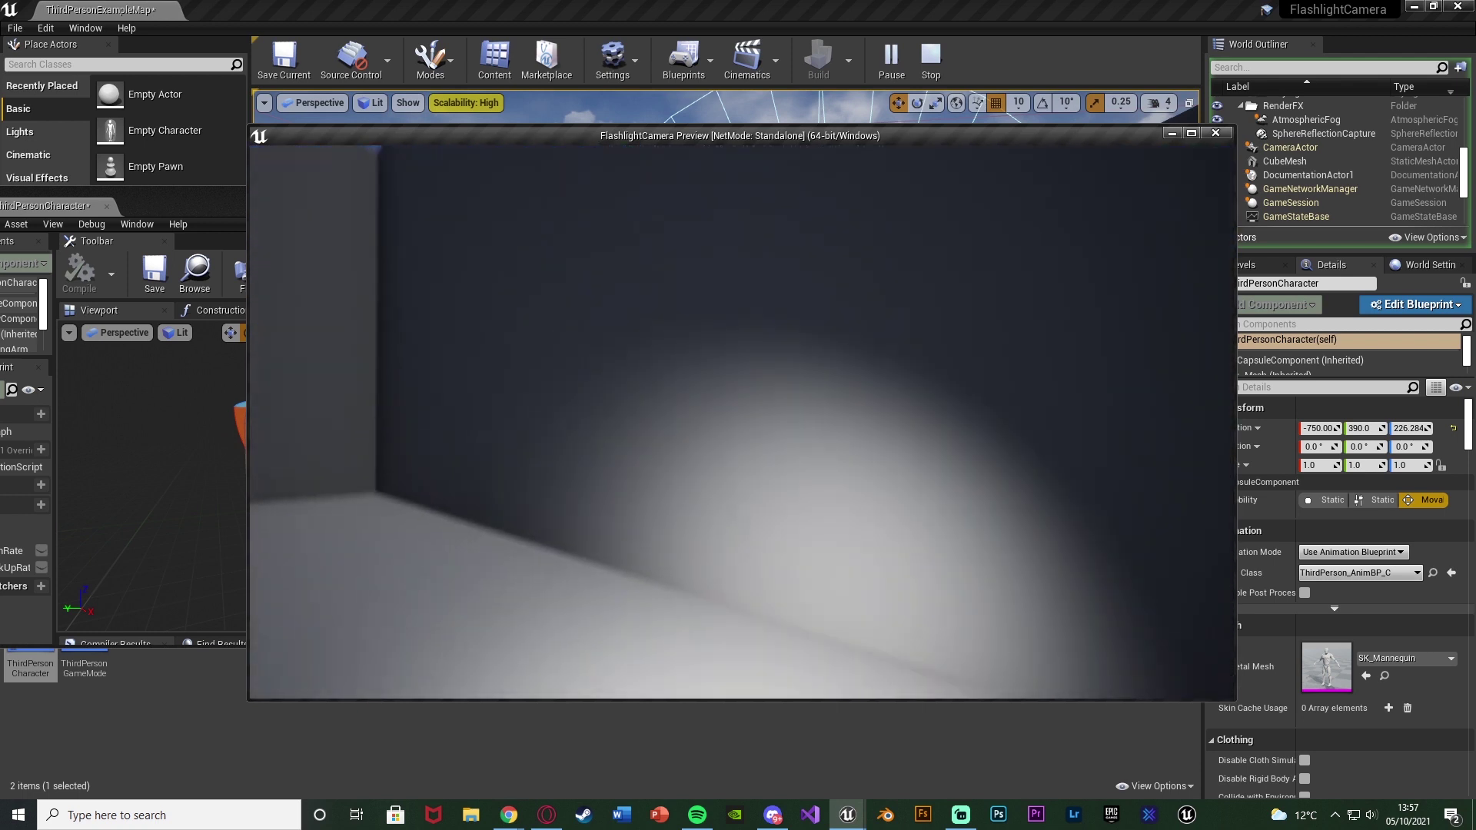
{"action": "key", "text": "d"}
{"action": "key", "text": "s"}
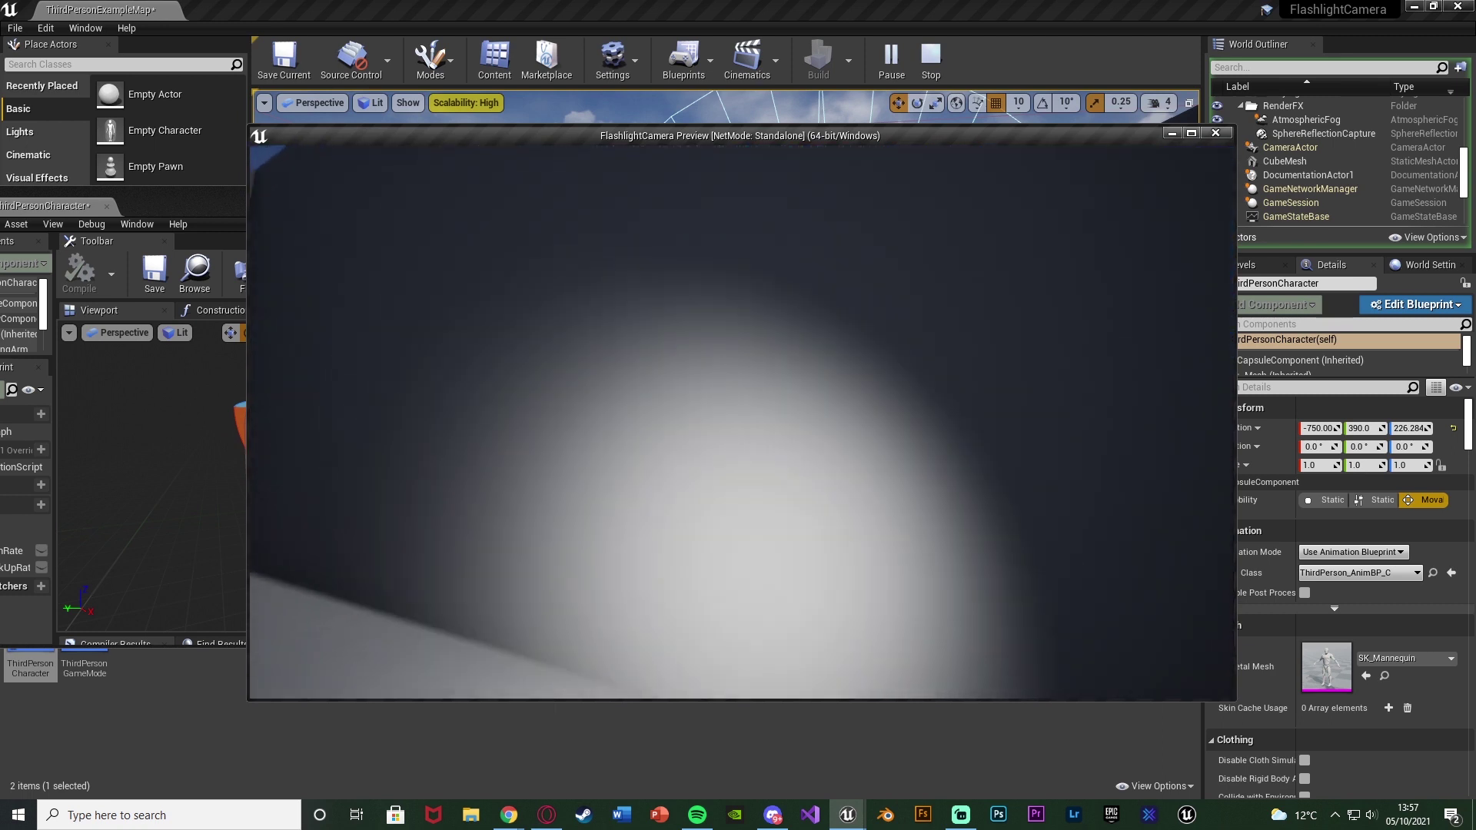
{"action": "key", "text": "d"}
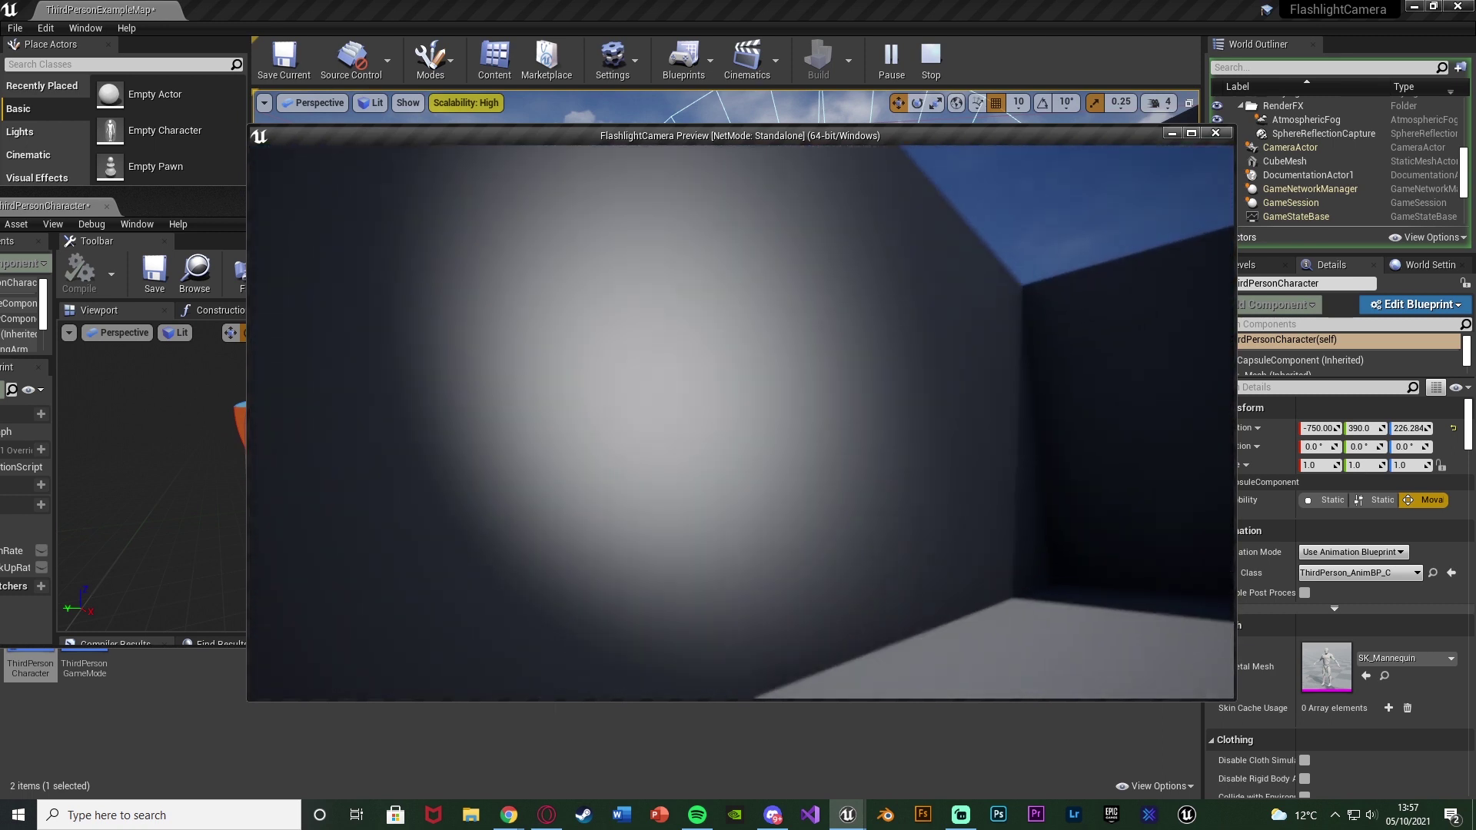
{"action": "key", "text": "w"}
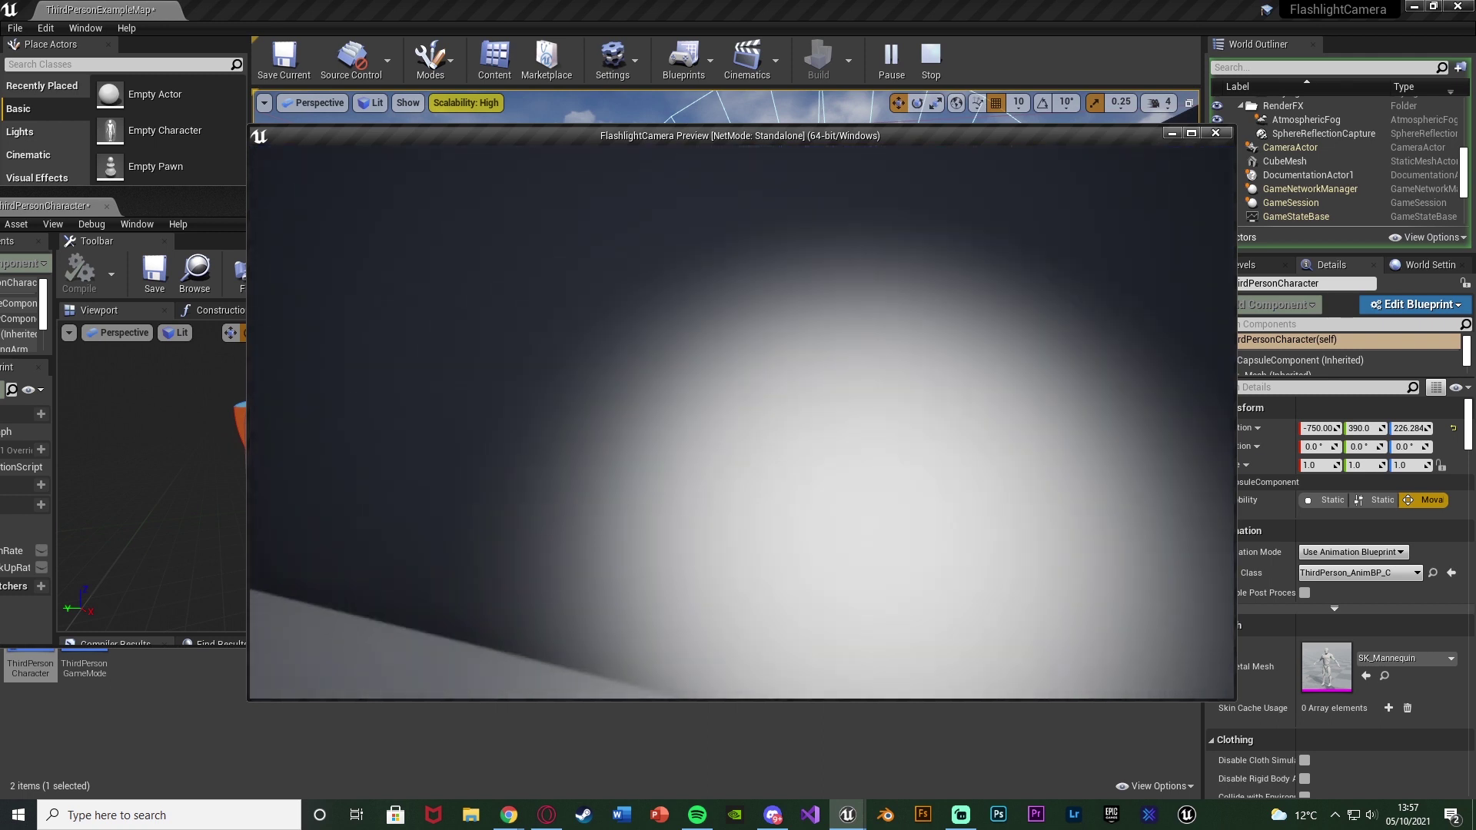